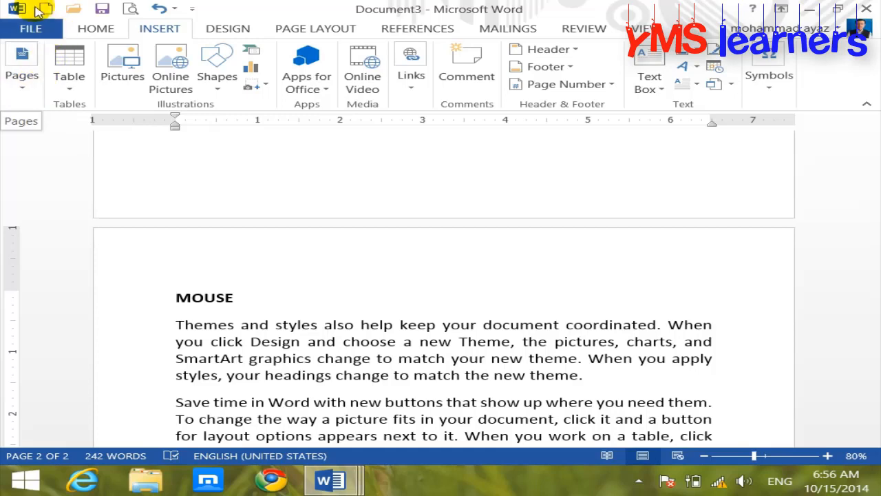
Create a new blank document and enter "MS WORD 100%" as its first line.
left_click(46, 8)
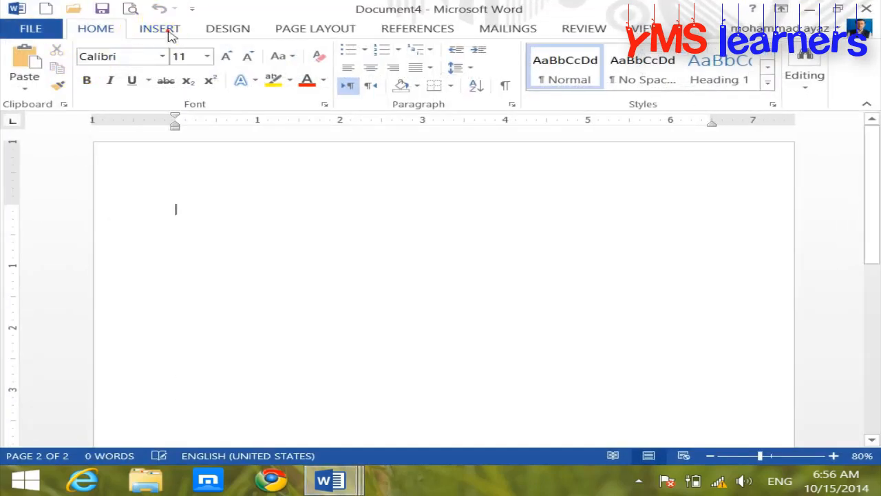
left_click(162, 28)
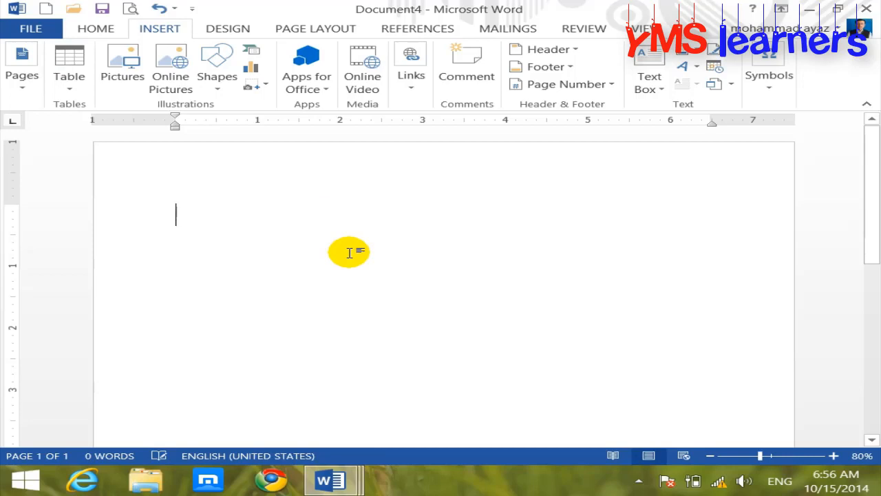
type("MS WORD ")
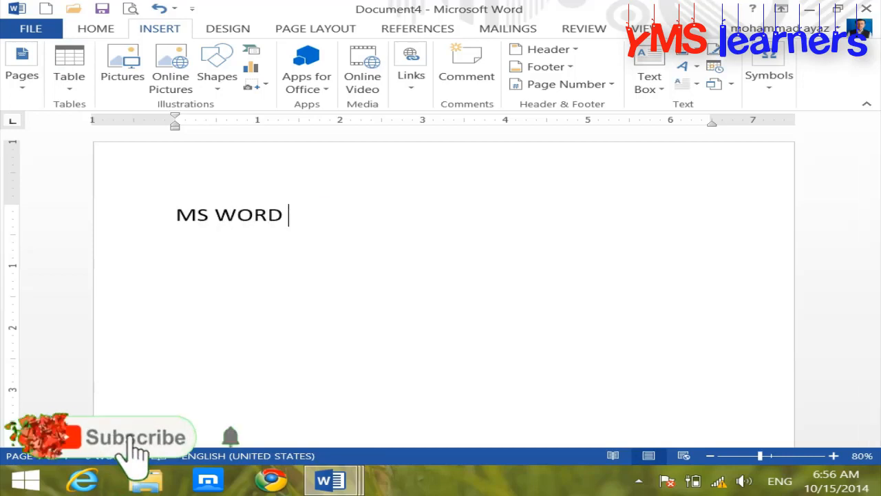
type("100%")
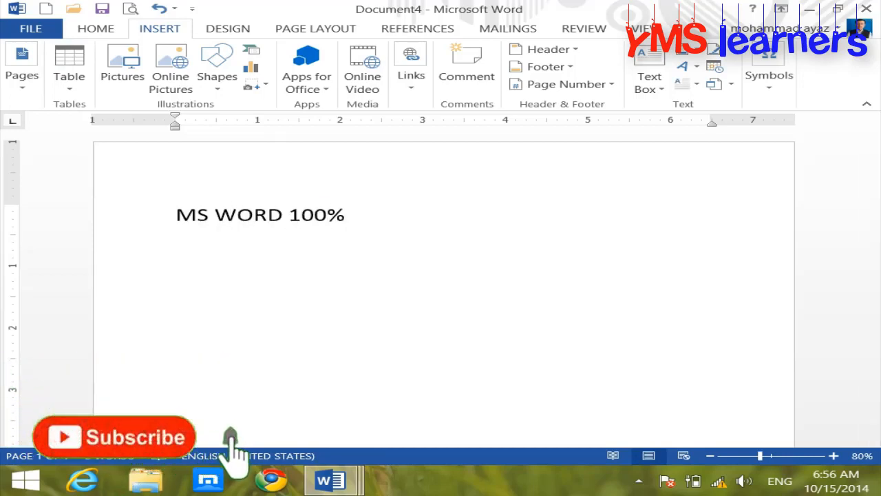
key("Return")
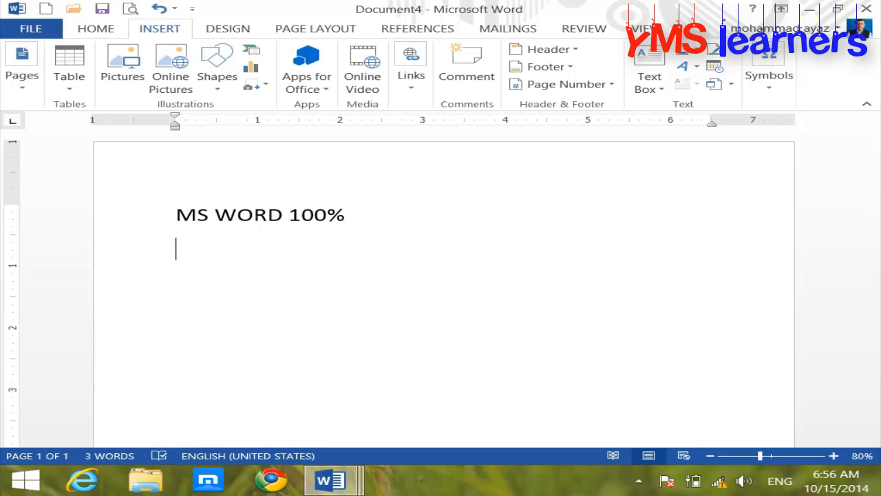
left_click(91, 29)
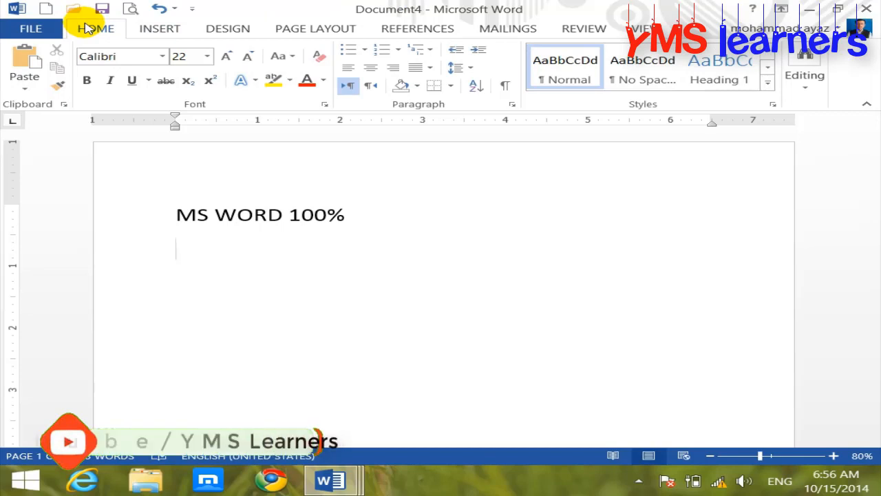
left_click(159, 28)
left_click(230, 29)
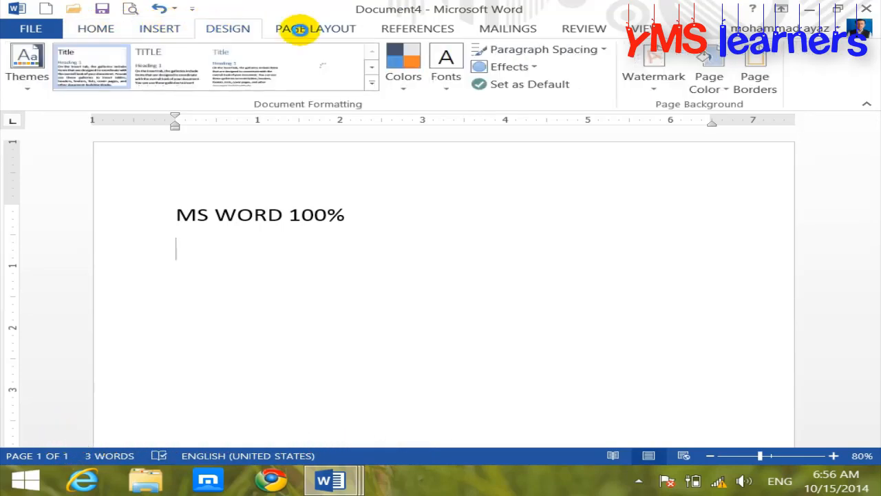
left_click(297, 30)
left_click(175, 28)
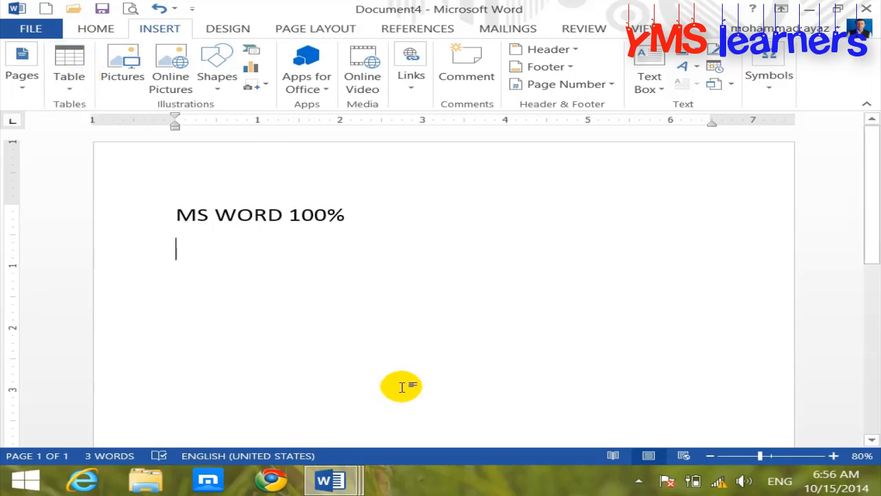
Add the lines "TABLE: 60%" and "MORE: 40%" below "MS WORD 100%".
type("TABL")
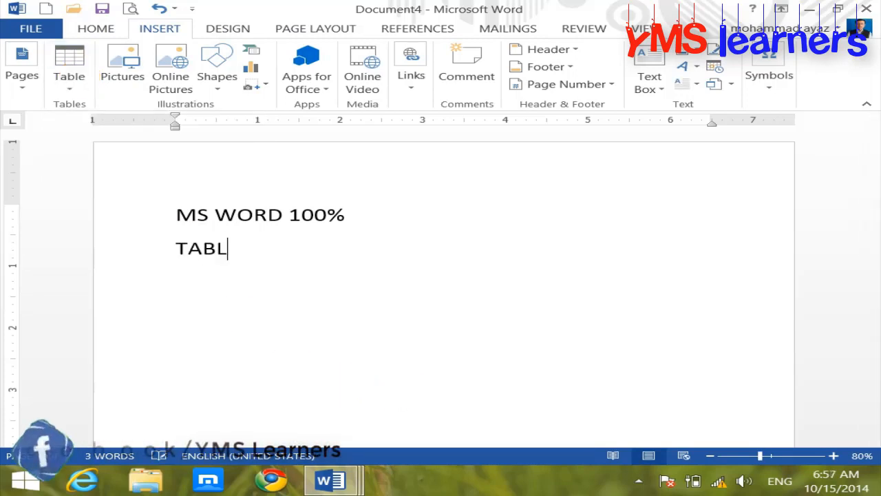
type("E:")
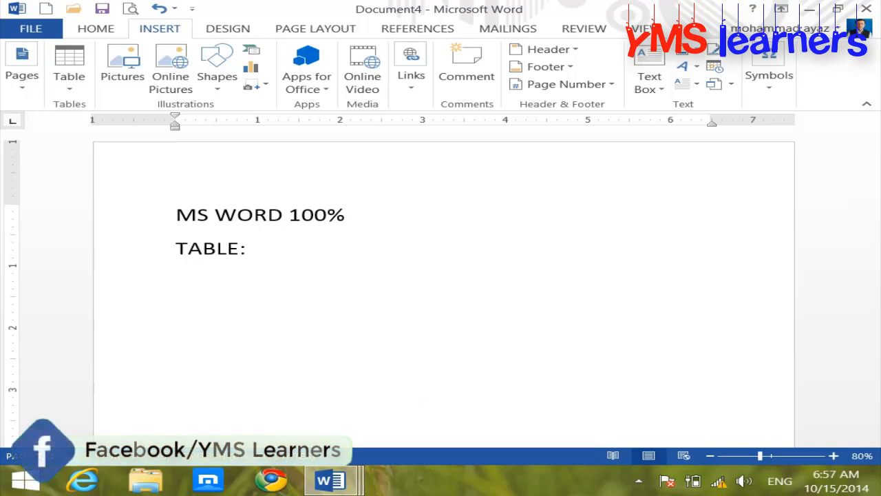
type(" 60%")
key("Return")
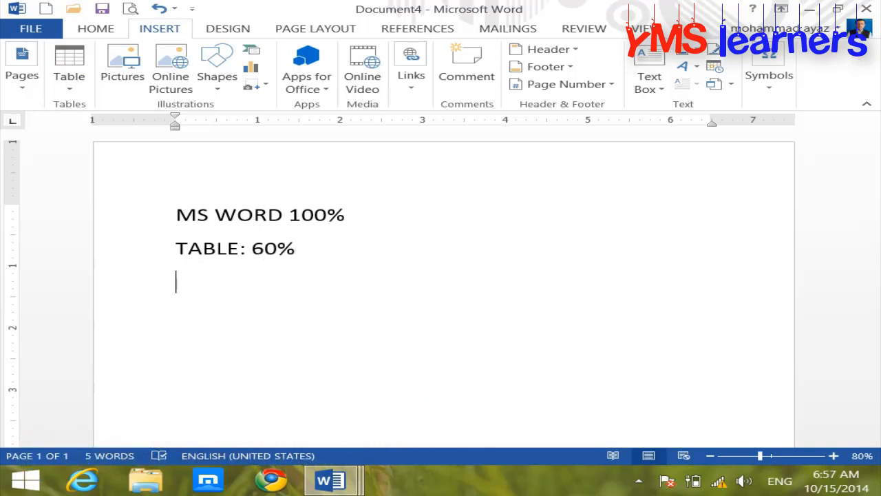
type("MORE ")
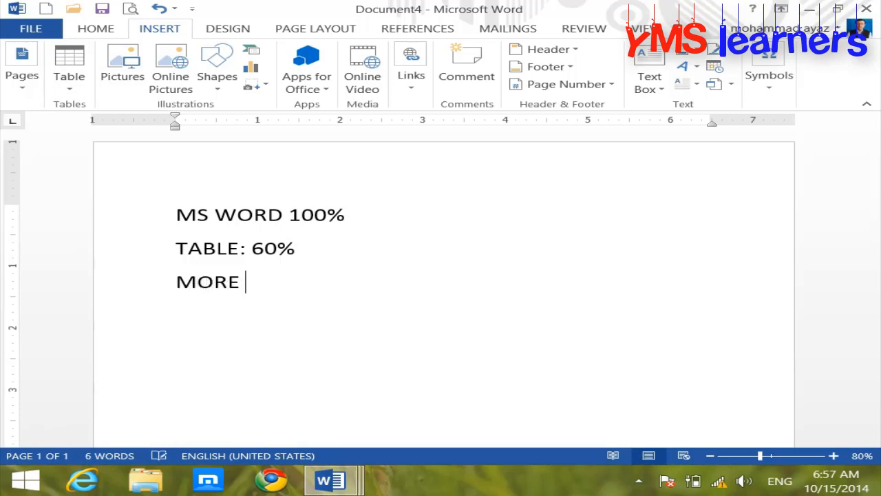
type(": 40%")
key("Return")
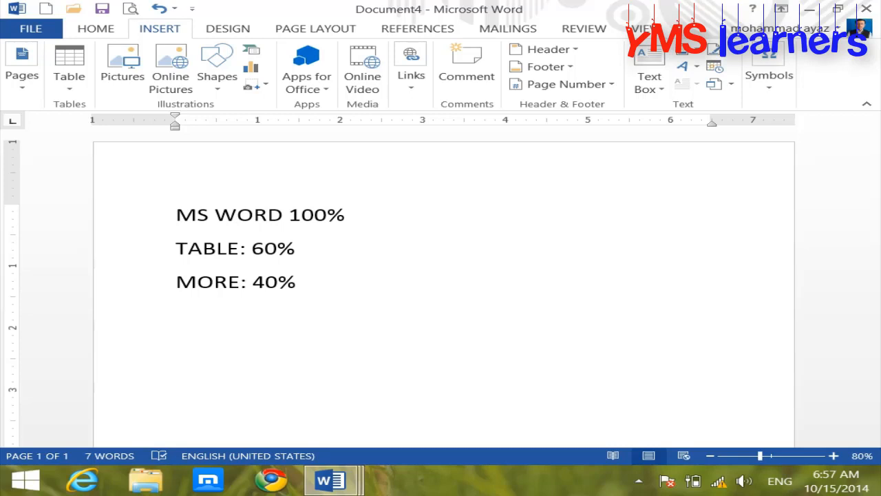
Add the line "GOV ORGANIZATION" below the "MORE: 40%" line.
type("GOV ")
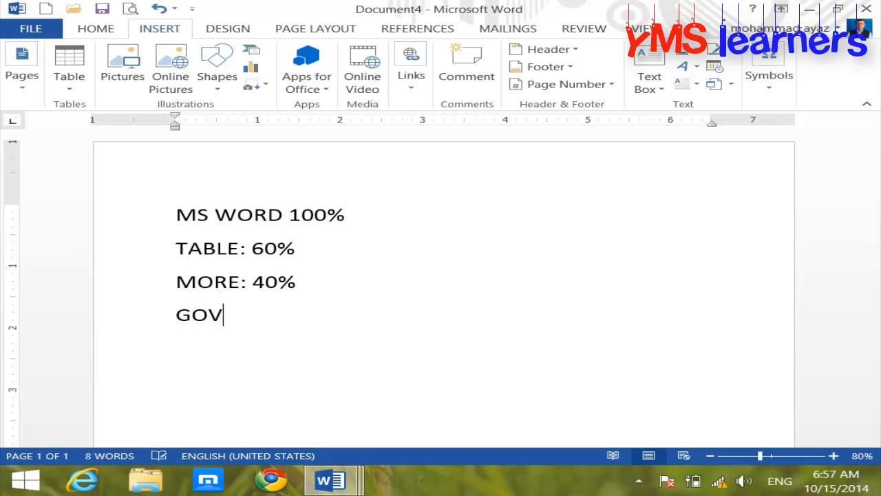
type("ORGANIZTA")
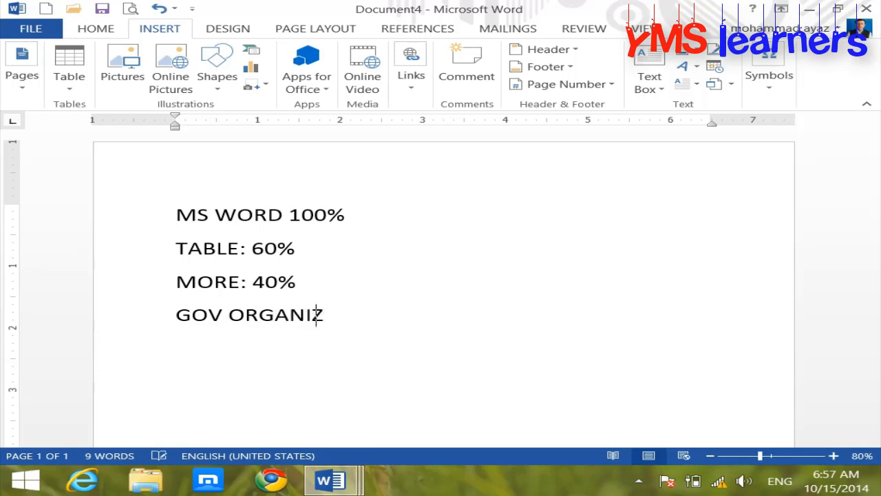
key("BackSpace")
key("BackSpace")
type("ATION")
key("Return")
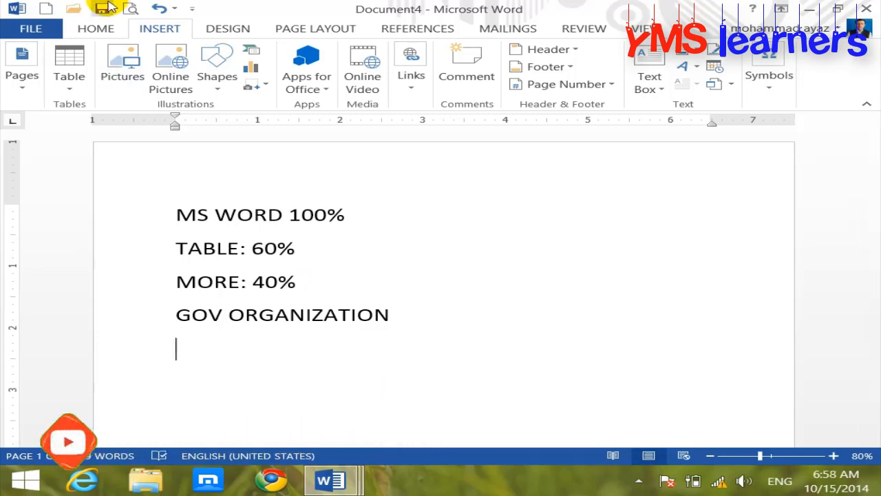
Create another blank document, insert a table with 7 columns and 6 rows, and place the cursor below it.
left_click(46, 9)
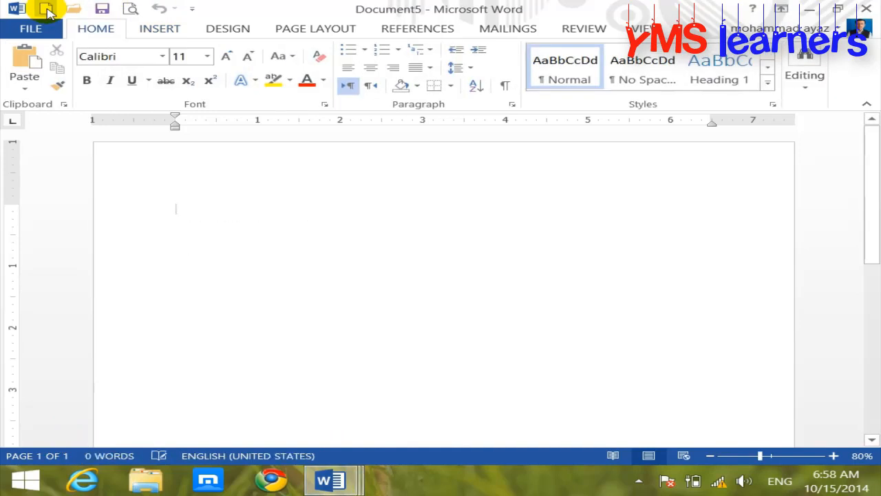
left_click(180, 25)
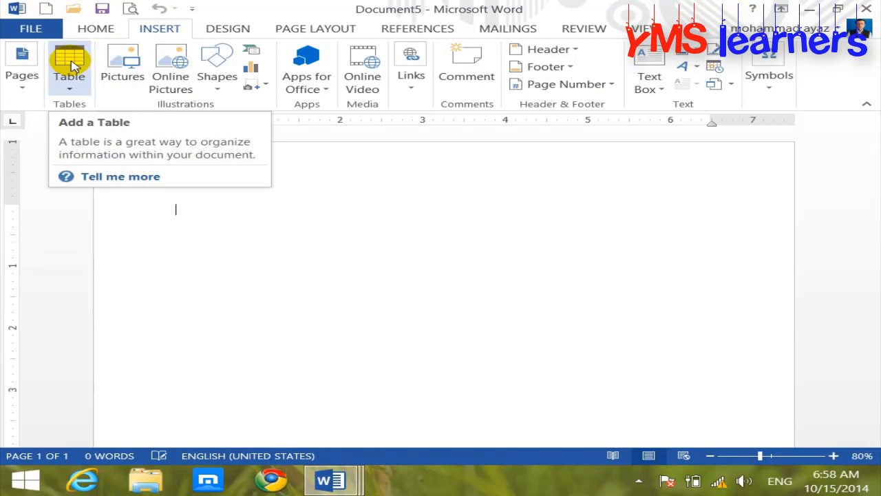
left_click(70, 82)
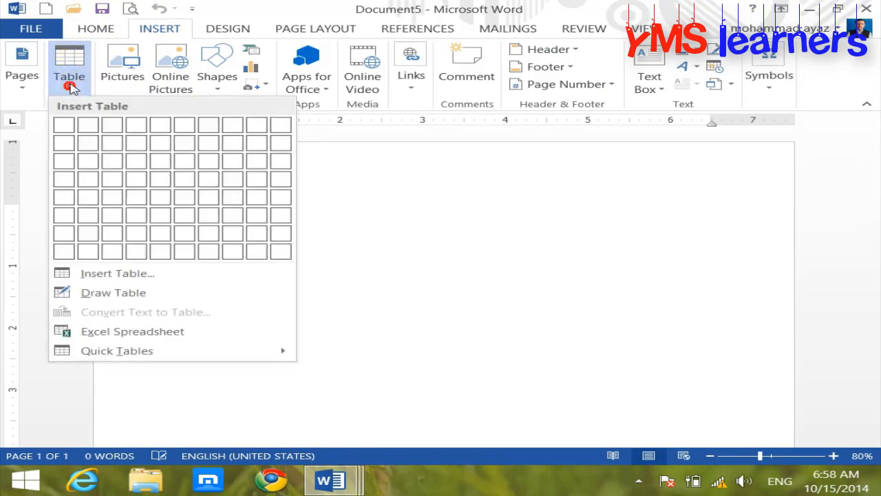
left_click(206, 216)
left_click(514, 402)
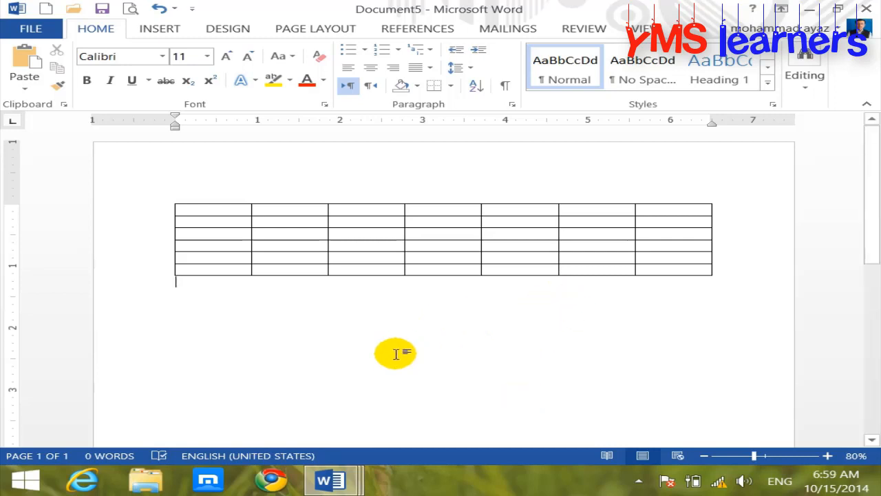
Add an empty line below the table and increase its font size to 27.
key("Return")
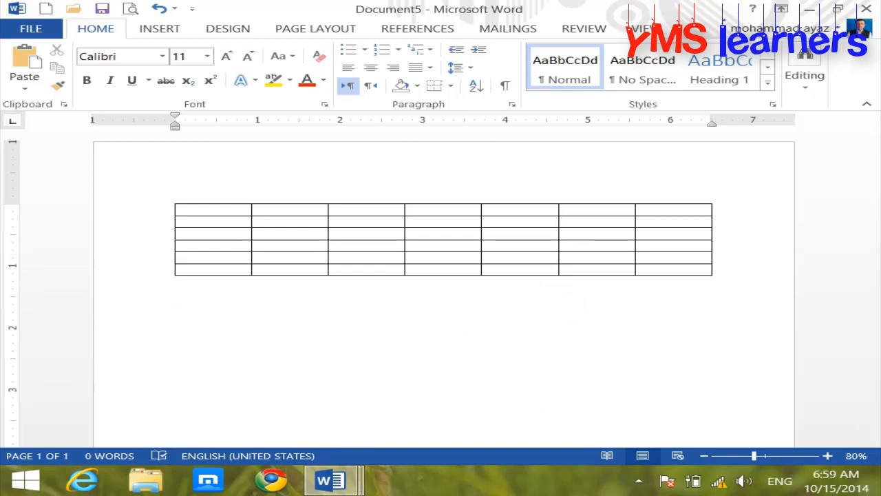
key("ctrl+bracketright")
key("ctrl+bracketright")
key("ctrl+bracketright")
key("ctrl+bracketright")
key("ctrl+bracketright")
key("ctrl+bracketright")
key("ctrl+bracketright")
key("ctrl+bracketright")
key("ctrl+bracketright")
key("ctrl+bracketright")
key("ctrl+bracketright")
key("ctrl+bracketright")
key("ctrl+bracketright")
key("ctrl+bracketright")
key("ctrl+bracketright")
key("ctrl+bracketright")
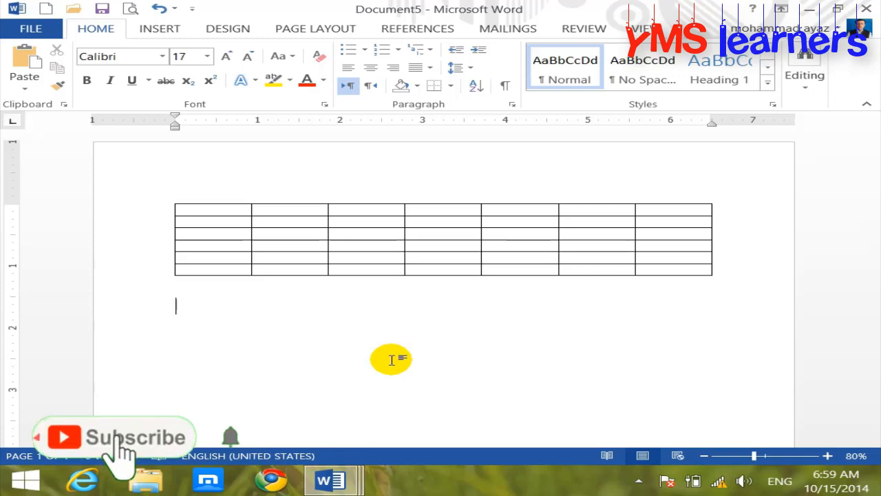
Enter the heading "TABLE:" below the table and start a new line under it.
type("TABLE")
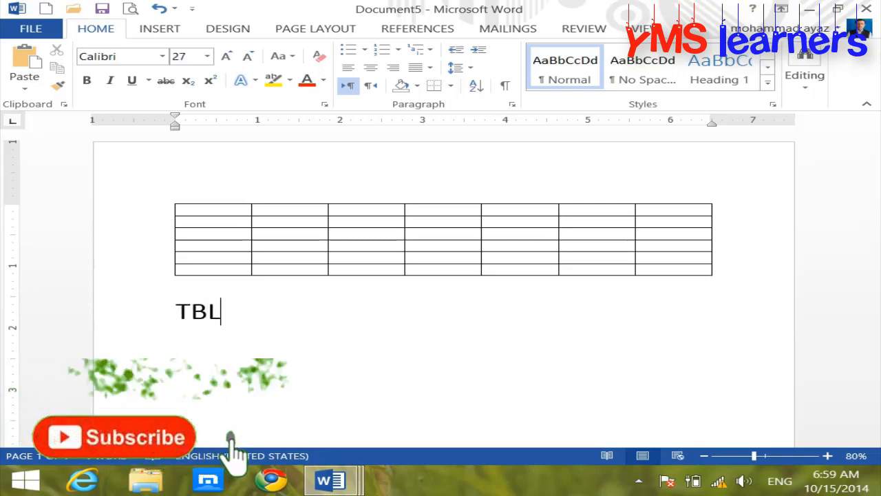
type(":")
key("Return")
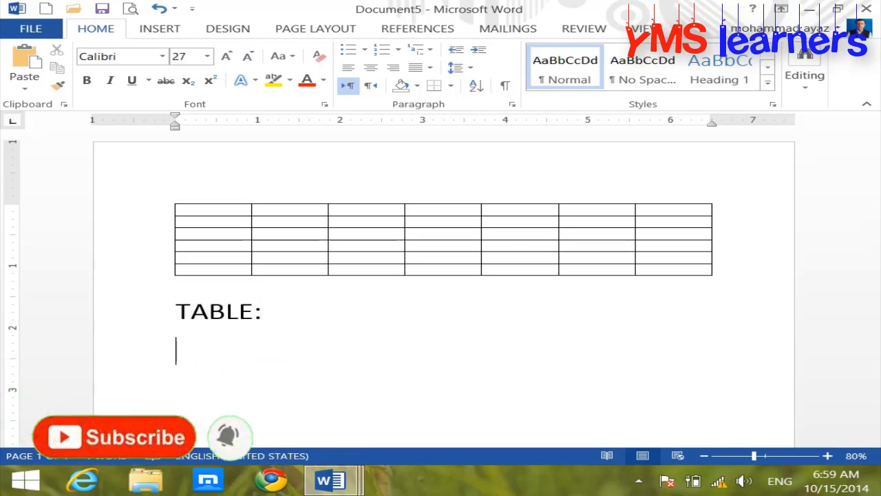
Write the indented definition "The combination of row and column is called table." under the heading.
key("Tab")
key("Tab")
type("the v")
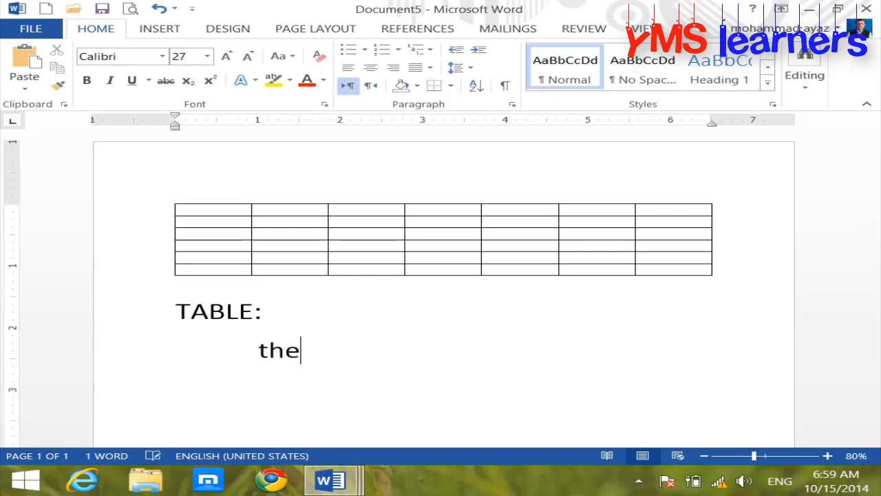
key("BackSpace")
type("cobm")
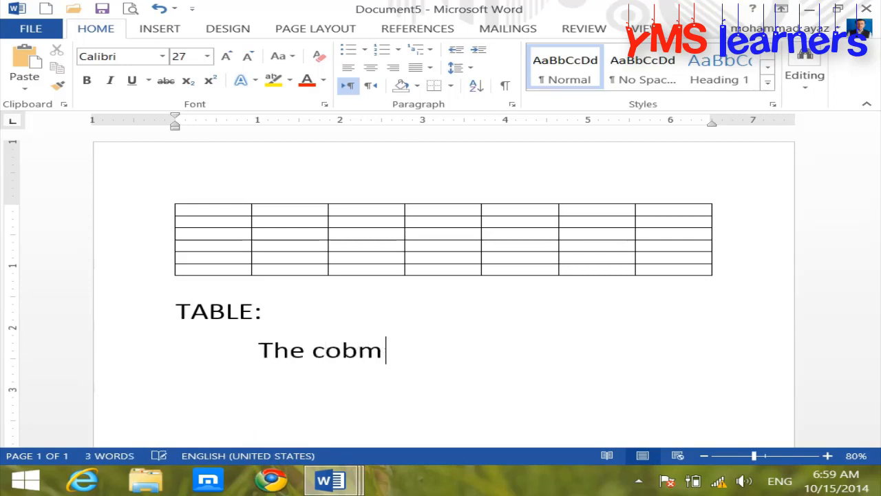
key("BackSpace")
key("BackSpace")
type("mbination of rw")
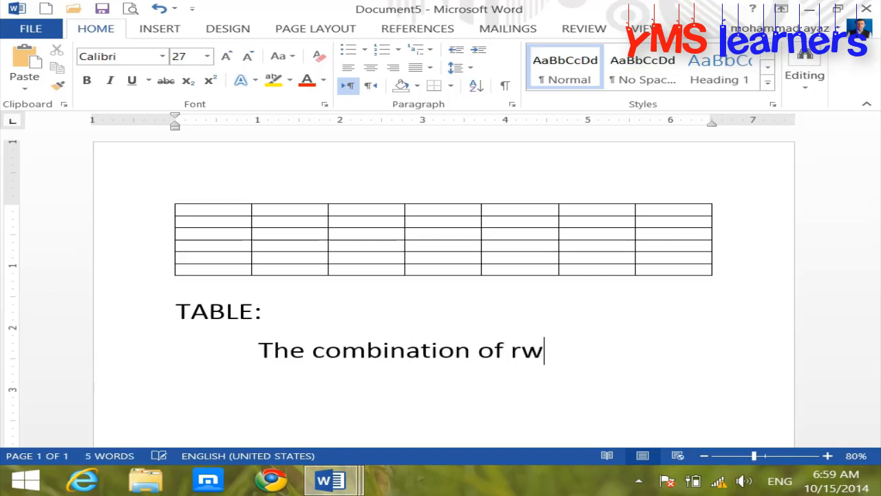
key("BackSpace")
type("ow ")
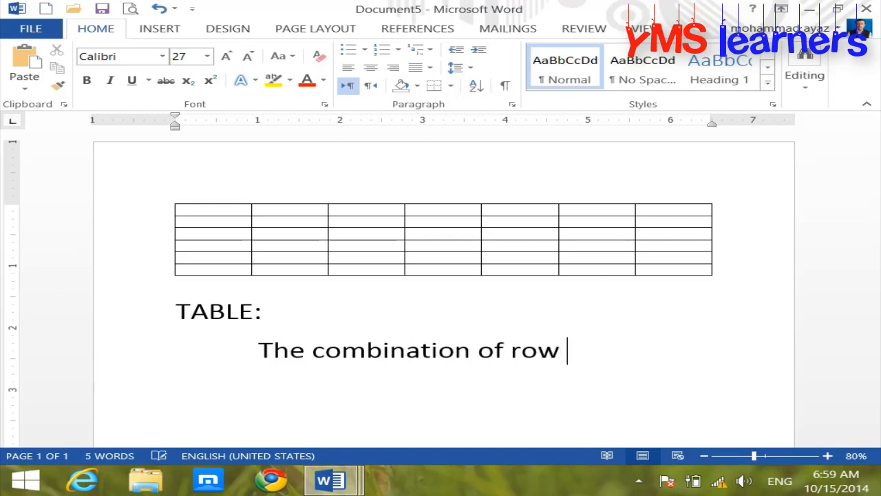
type("and col")
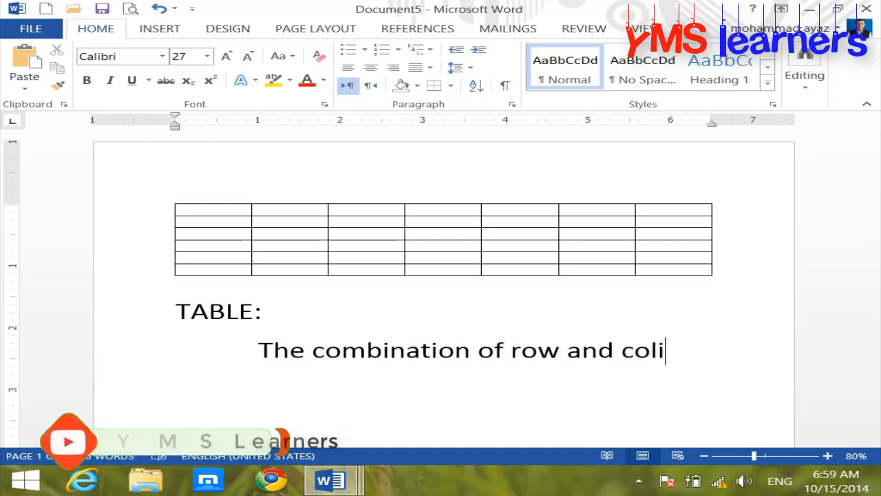
type("umn is c")
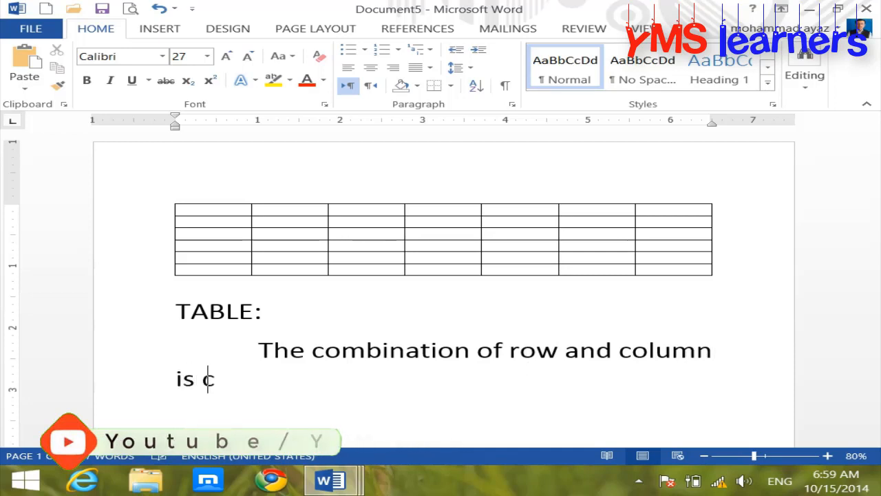
type("alled table.")
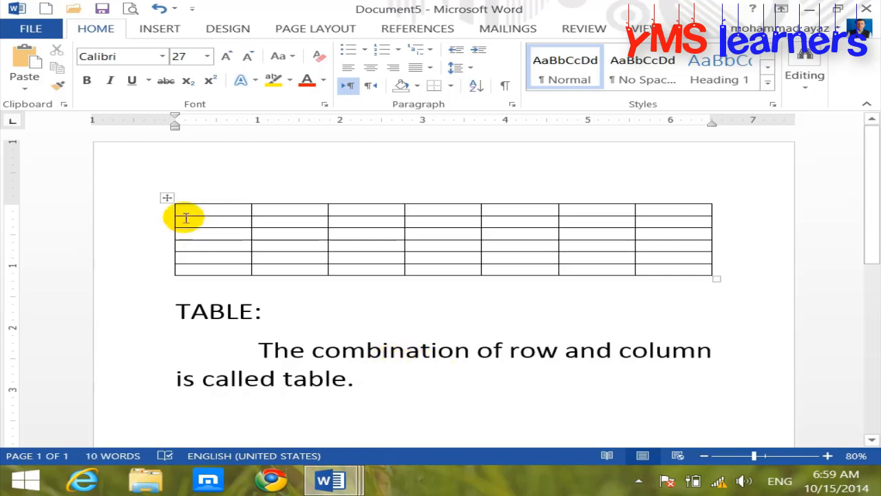
Highlight the table's first column and its first row to illustrate a column and a row.
left_click(217, 196)
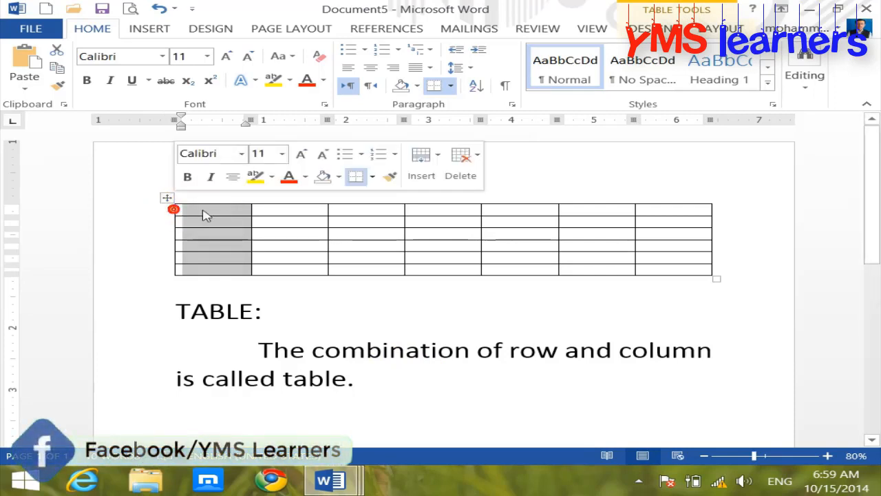
left_click(211, 212)
left_click_drag(238, 211, 678, 210)
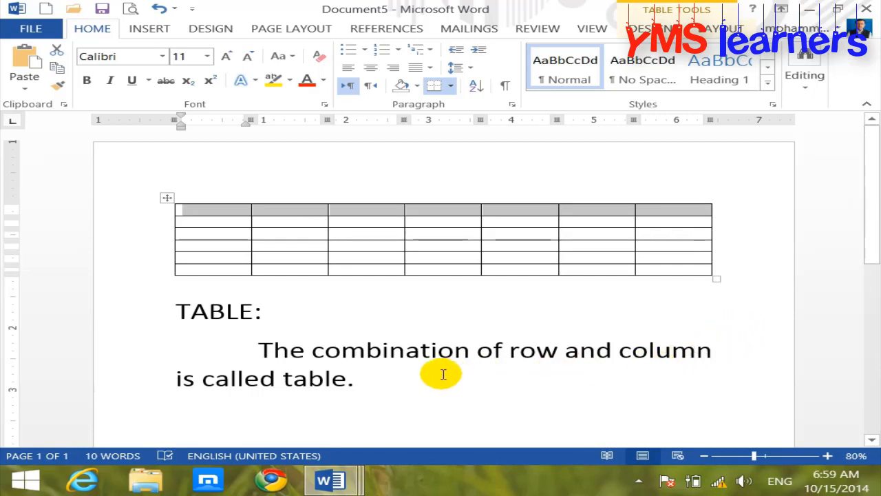
Add the heading "COLUMN:" on a new line below the table definition and start a line under it.
left_click(418, 381)
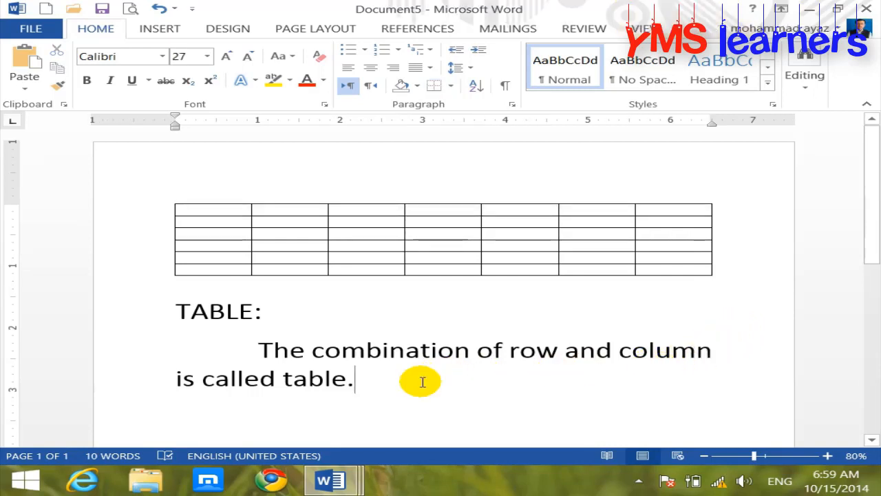
key("Return")
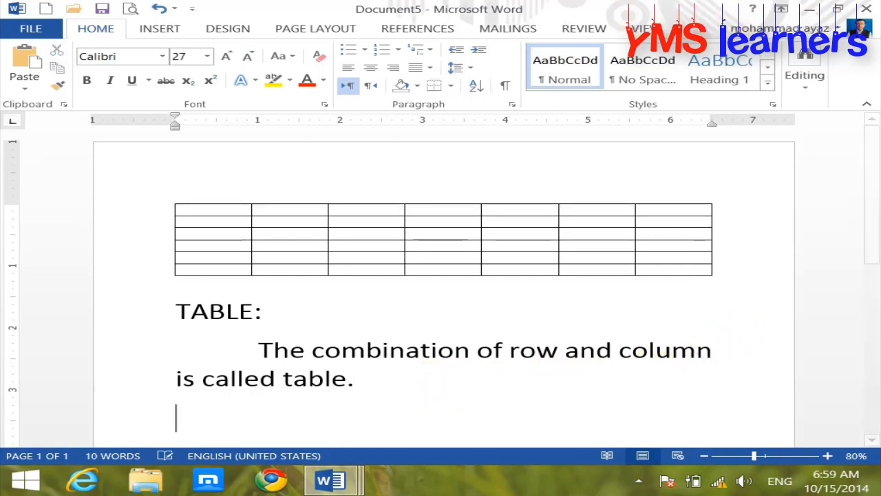
type("COL")
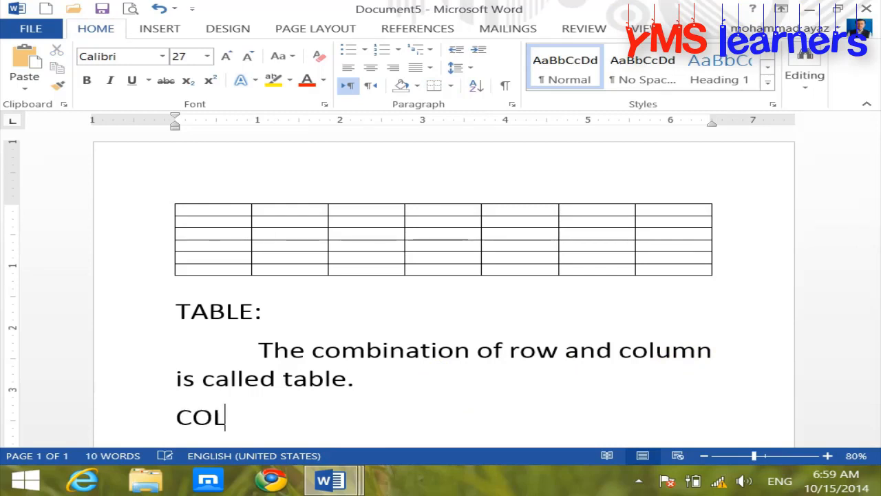
type("UMN")
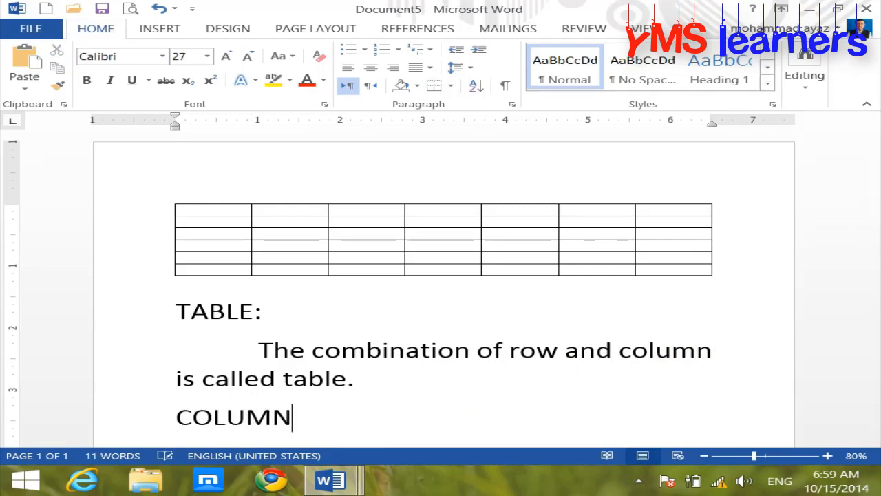
type(":")
key("Return")
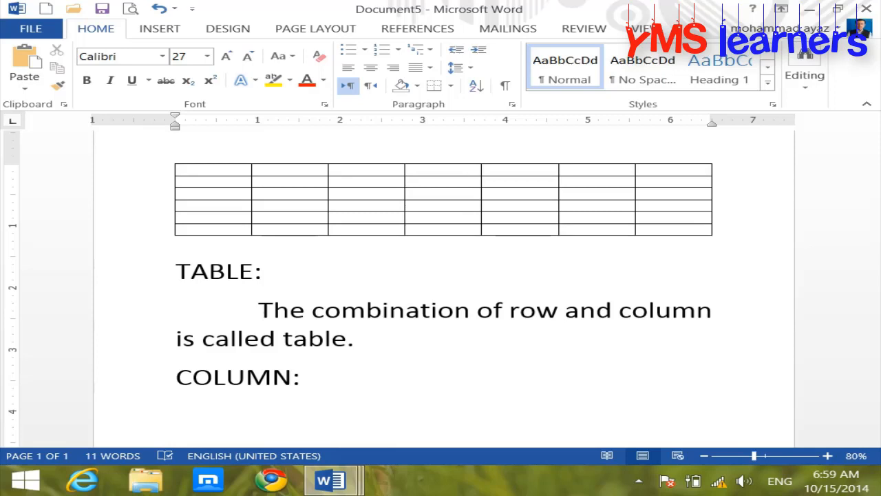
Write the indented definition "The vertical group of cells is called column." under the heading and start a new line.
type("The ")
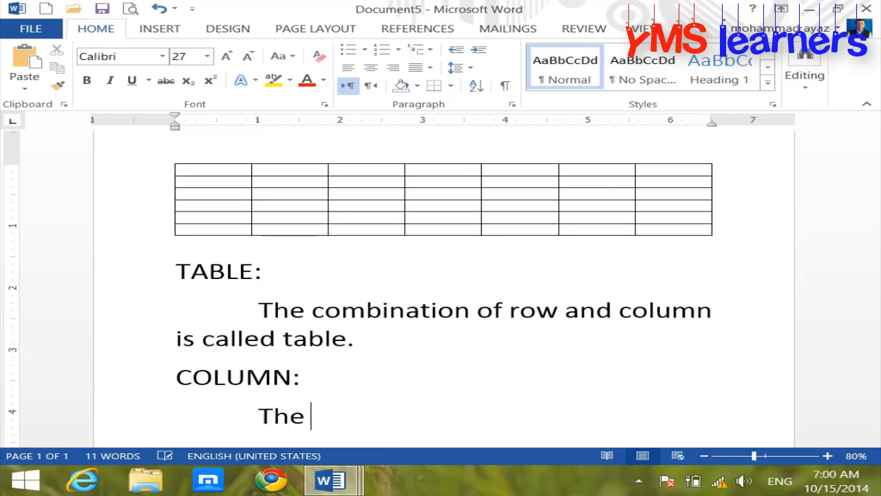
type("bol")
key("BackSpace")
key("BackSpace")
key("BackSpace")
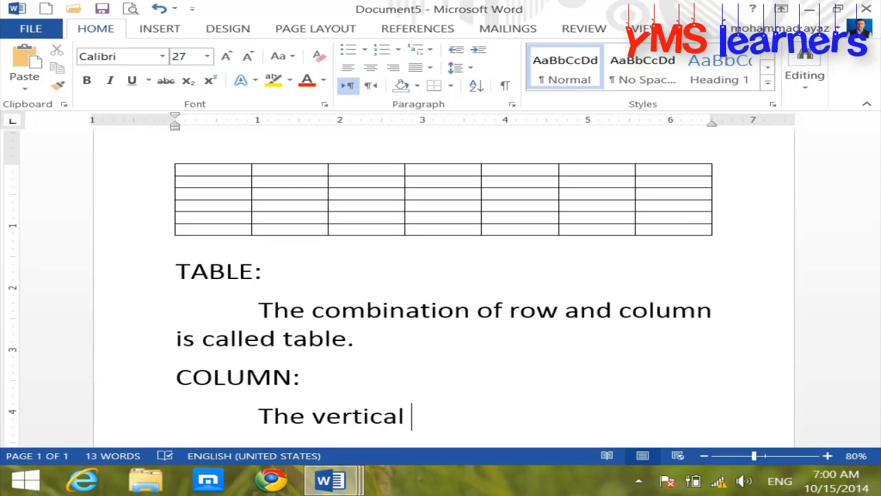
type("vertical group of ")
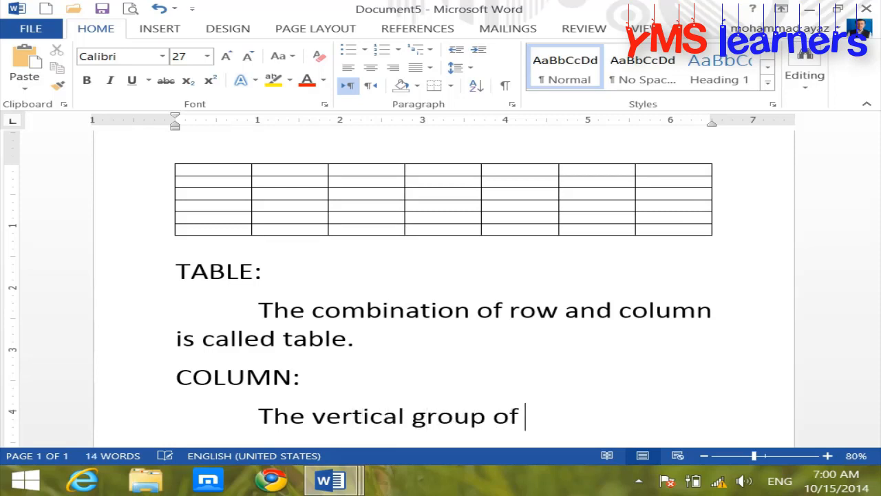
type("cells i")
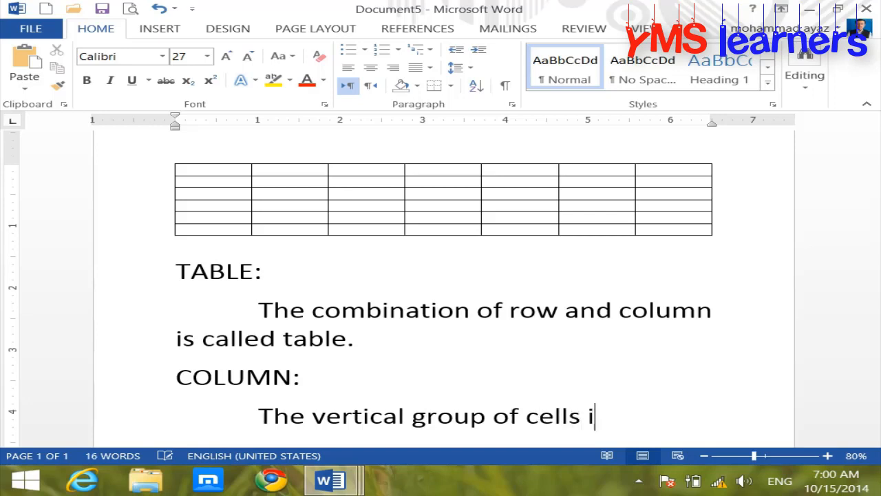
type("s aleld")
key("BackSpace")
key("BackSpace")
type("cal")
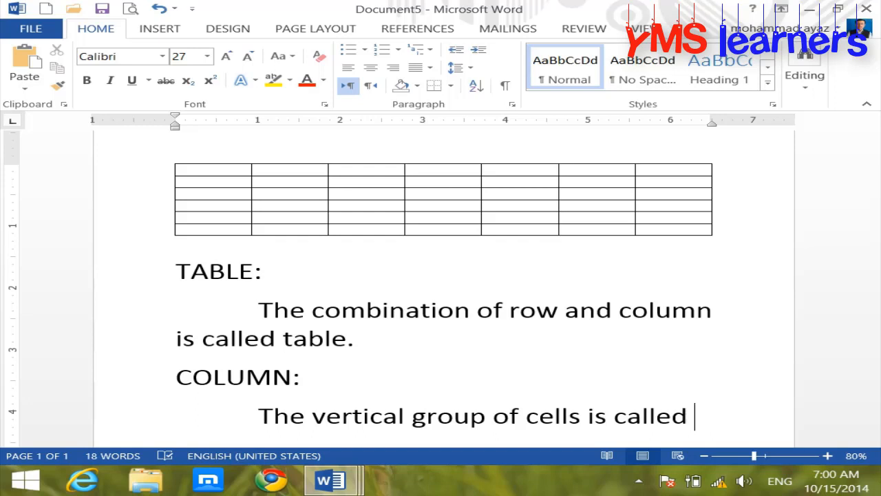
type("led colun")
key("BackSpace")
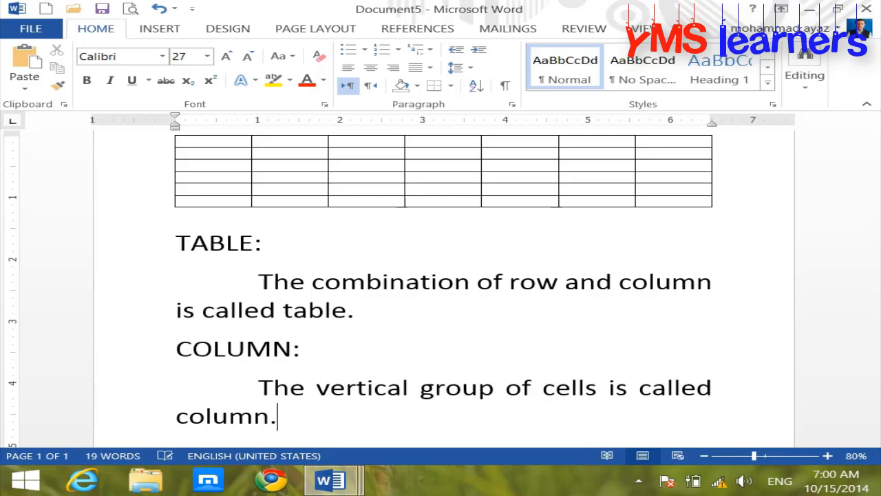
key("Return")
Highlight the table's columns one after another to illustrate vertical groups of cells.
scroll(686, 138, "up", 3)
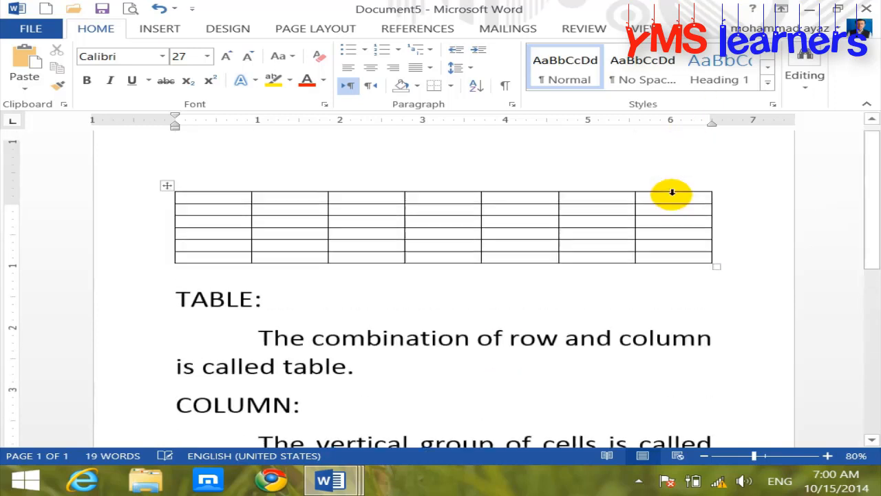
left_click(213, 211)
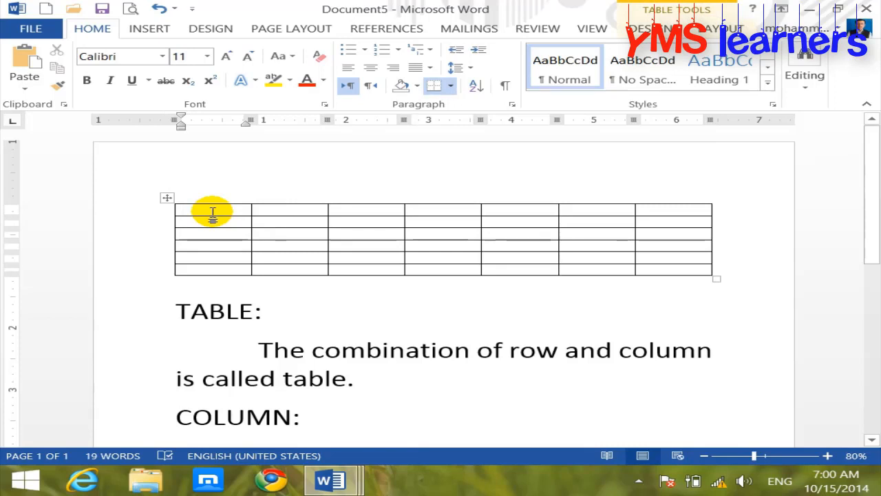
left_click_drag(211, 213, 205, 237)
left_click(218, 191)
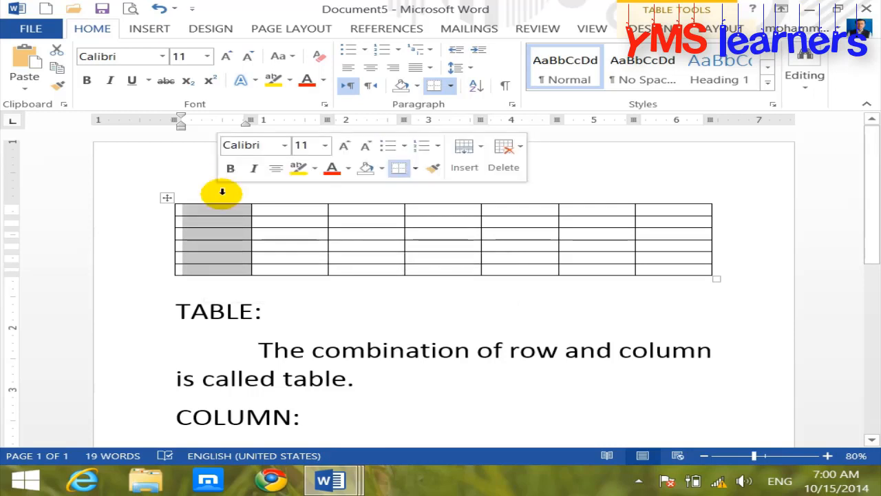
left_click(294, 194)
left_click(372, 196)
left_click(440, 196)
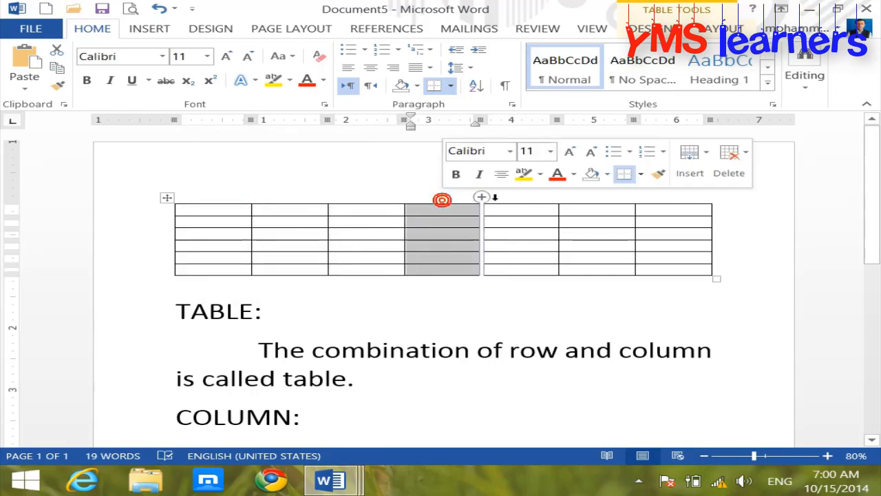
left_click(495, 199)
left_click(612, 198)
left_click(684, 197)
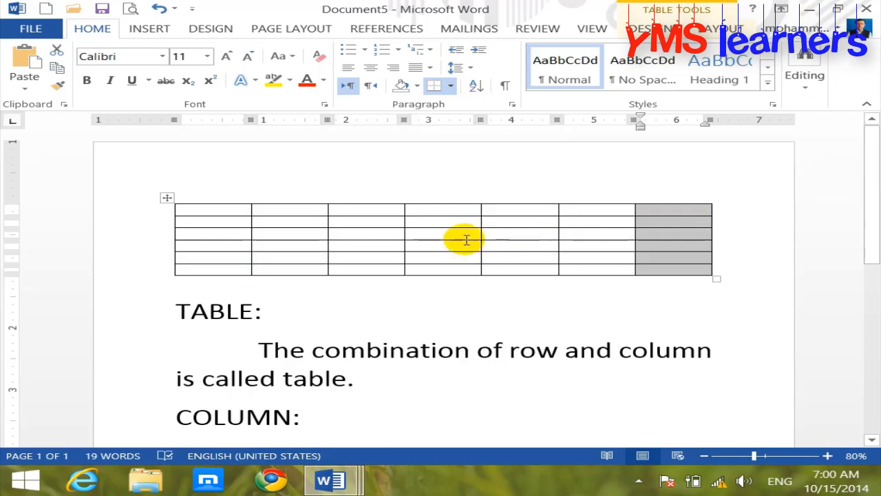
left_click(204, 198)
left_click(306, 198)
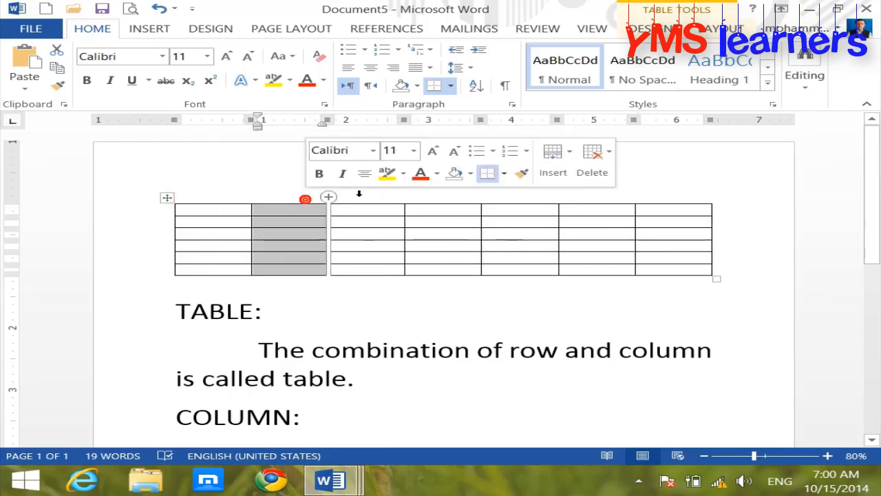
left_click(375, 196)
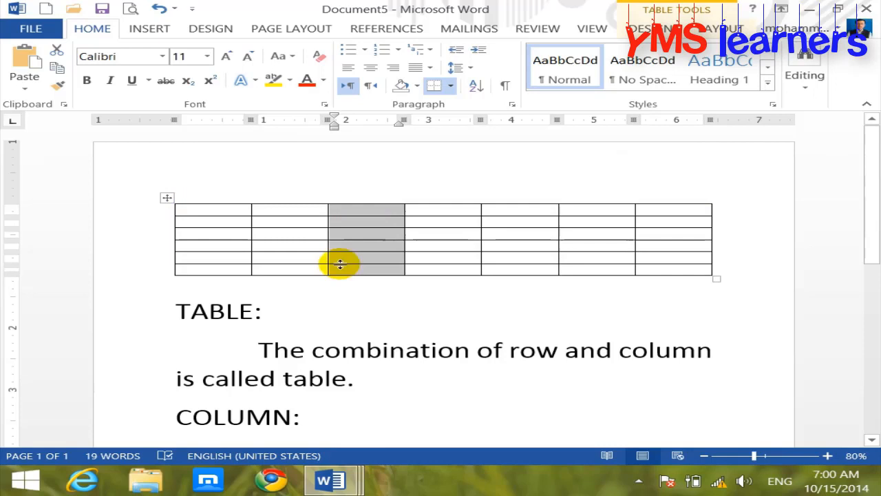
Add the heading "ROW:" on the empty line below the column definition.
scroll(310, 291, "down", 4)
left_click(317, 294)
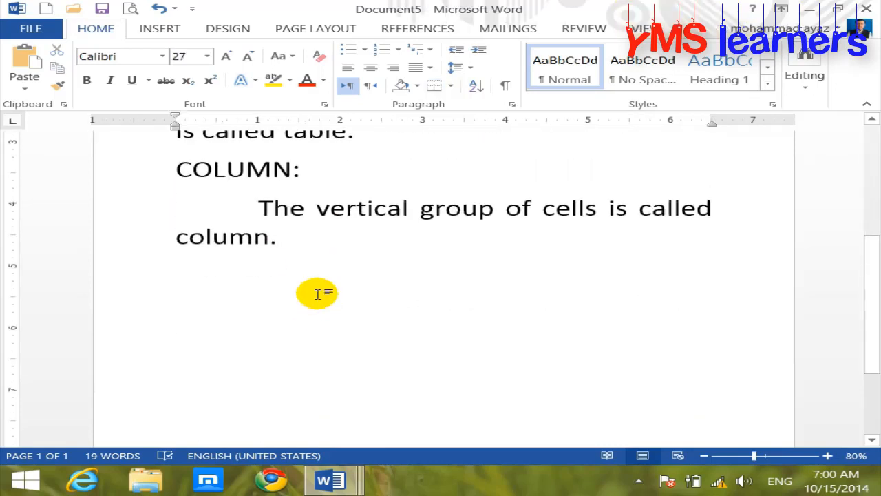
type("ROW:")
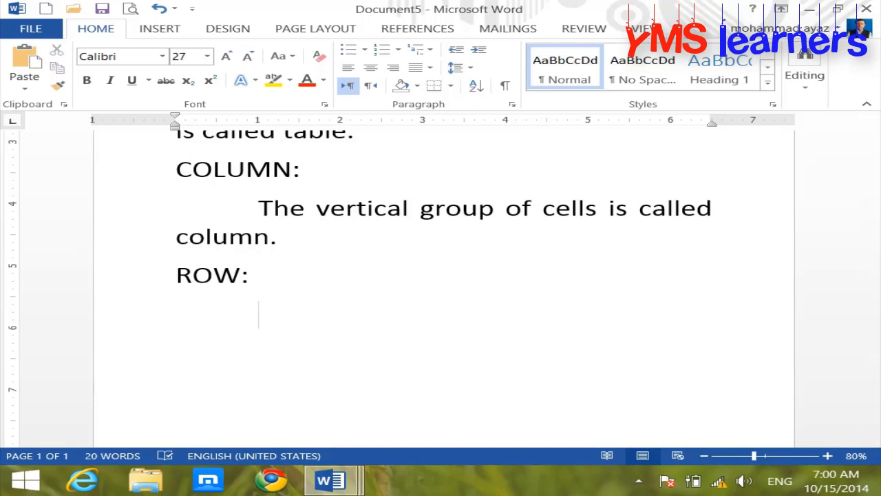
Write the indented definition "The horizontal group of cells is called row." under the ROW heading and start a new line.
type("he b")
type("horizo")
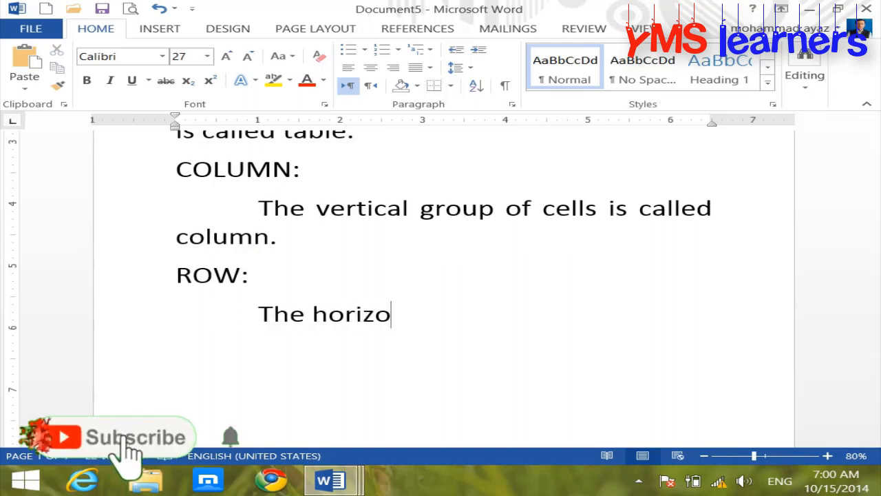
type("n")
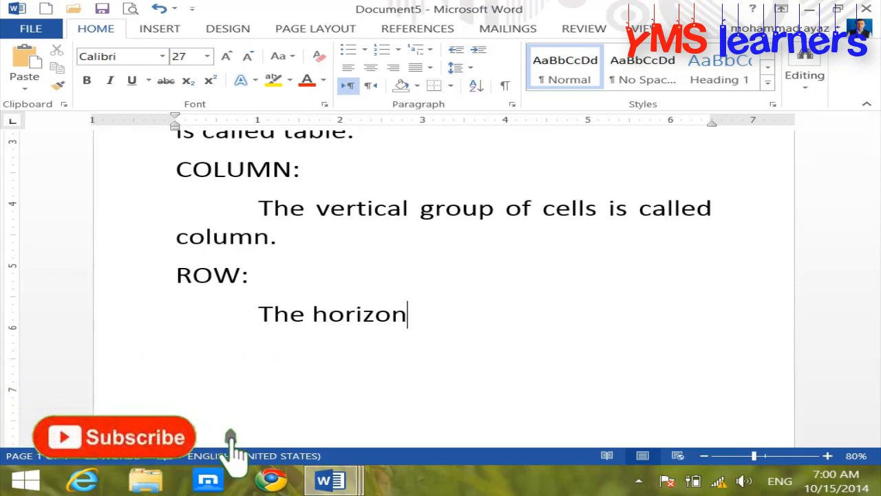
type("tal grppu")
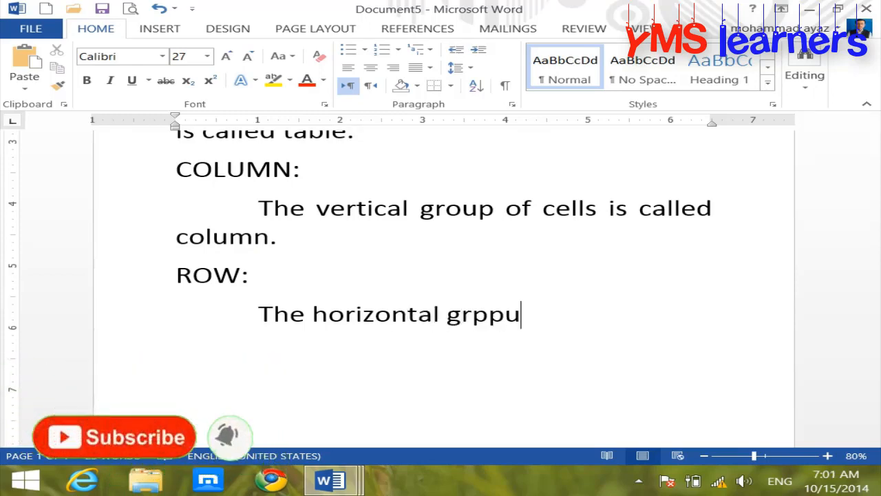
key("BackSpace")
key("BackSpace")
key("BackSpace")
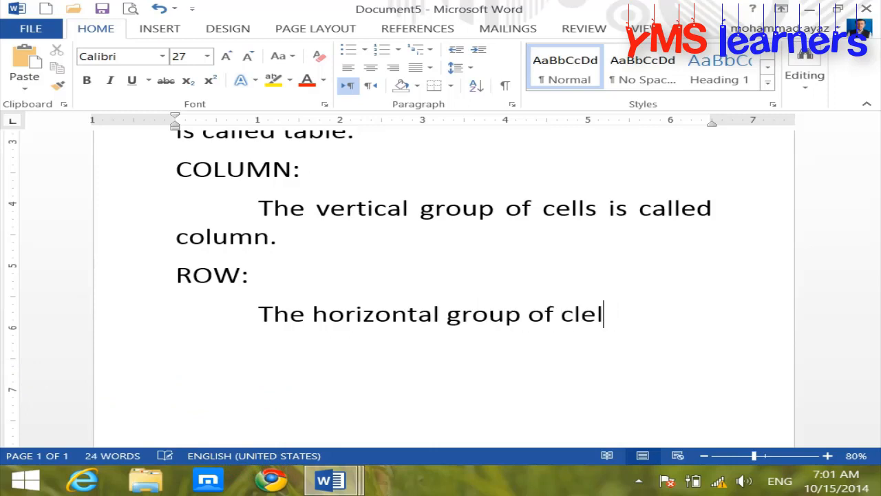
type("oup of cells is called ")
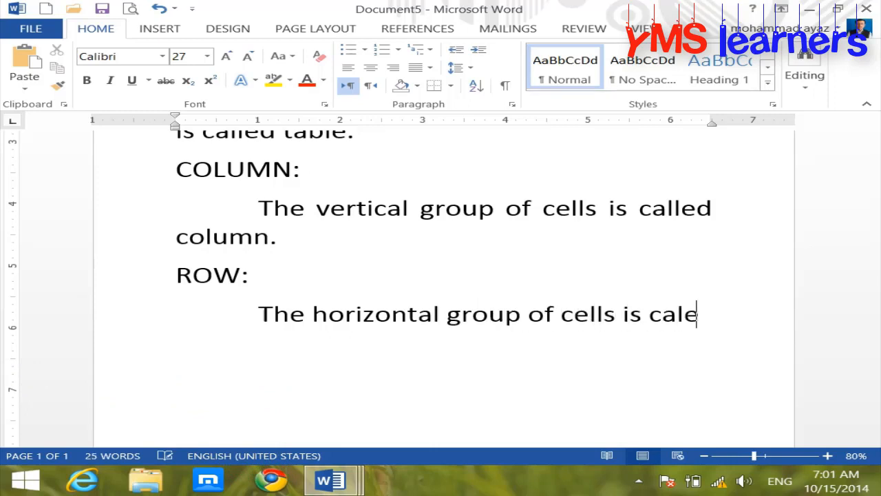
type("row")
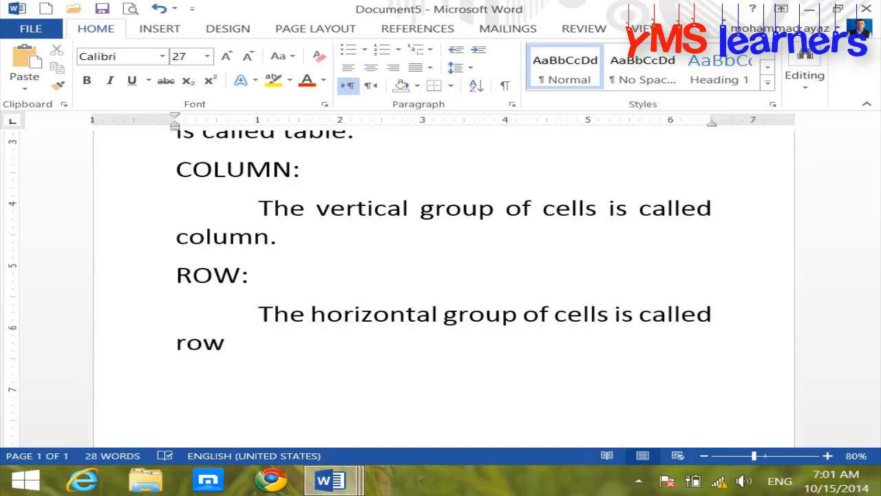
type(".")
key("Return")
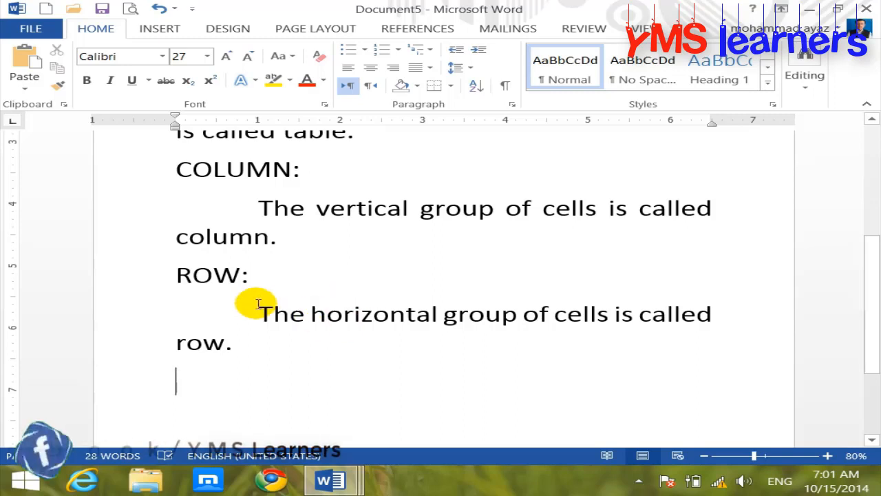
Enlarge the whole table so its rows become taller and its columns slightly wider.
scroll(282, 296, "up", 3)
scroll(282, 297, "up", 3)
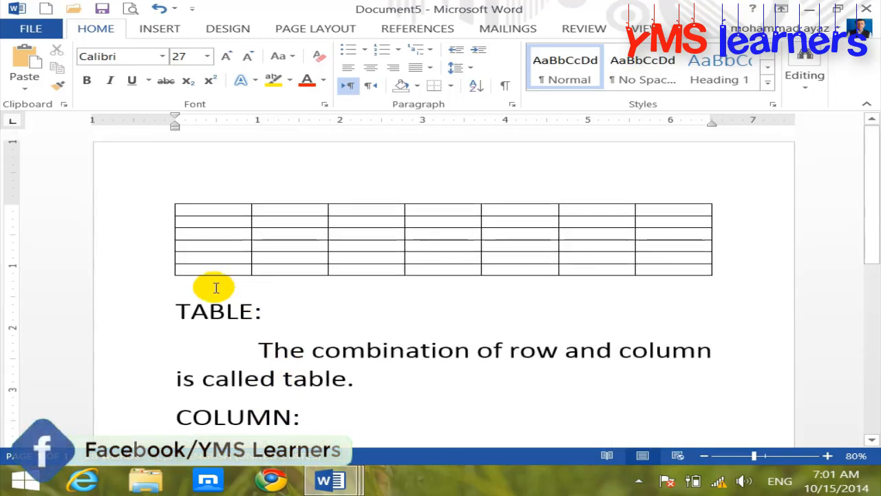
mouse_move(232, 271)
left_mouse_down()
mouse_move(674, 269)
mouse_move(726, 315)
left_mouse_up()
Highlight the table's last row and its fourth column as examples, leaving the page header if it opens.
left_click(698, 273)
left_click_drag(236, 305, 656, 311)
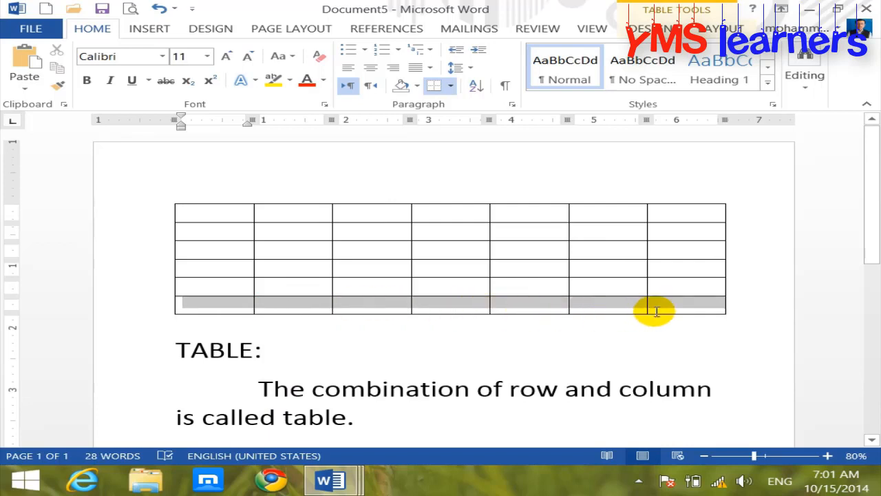
double_click(462, 198)
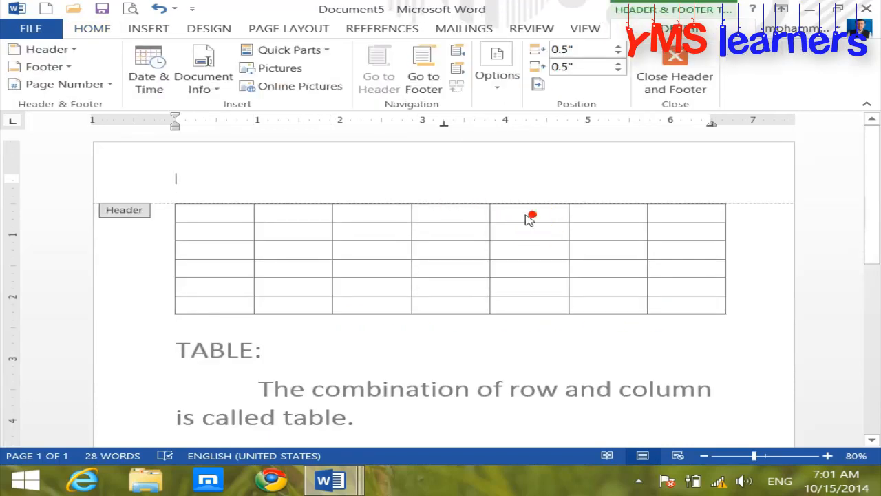
left_click(692, 78)
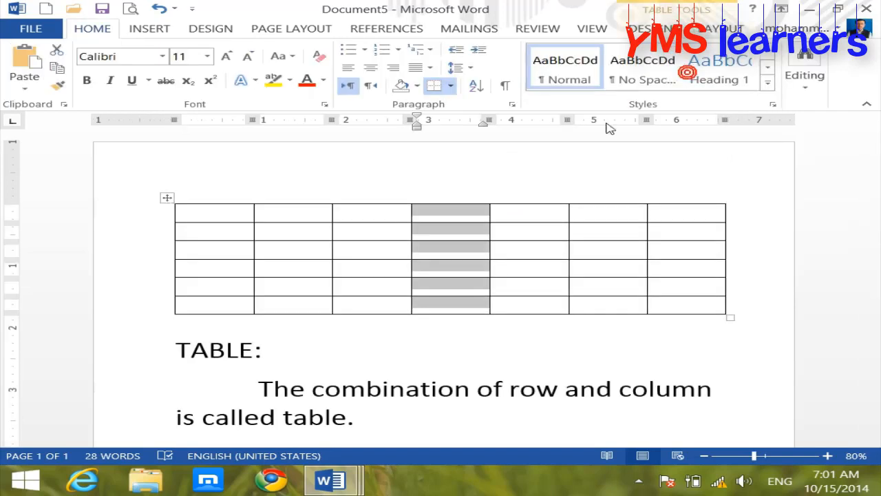
left_click(268, 215)
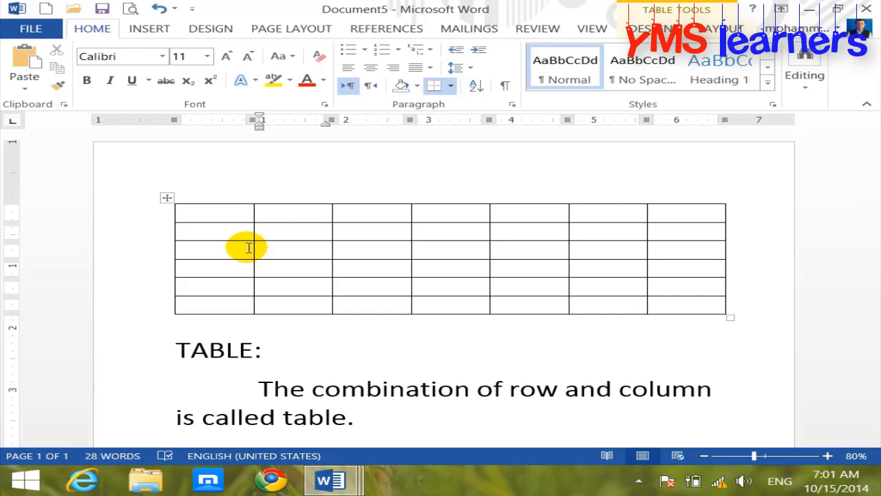
Add the heading "CELL:" on the empty line below the row definition.
scroll(265, 291, "down", 8)
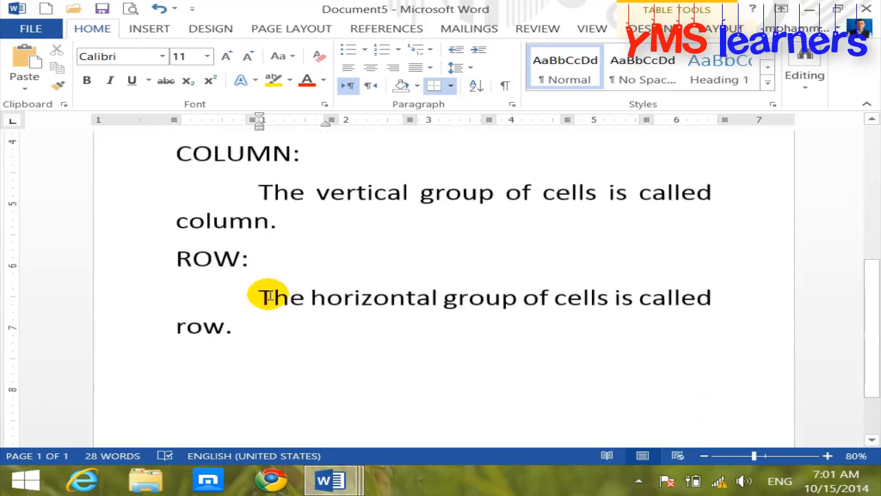
left_click(222, 355)
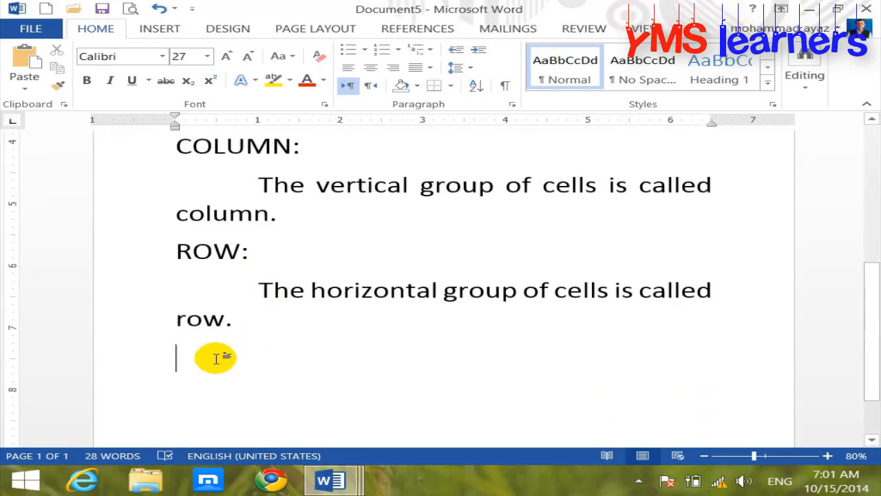
type("CWLL")
key("BackSpace")
key("BackSpace")
key("BackSpace")
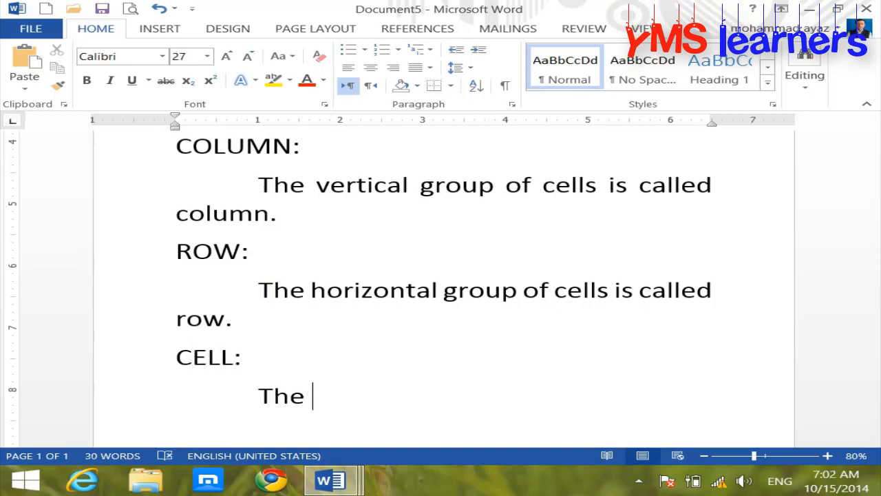
Write the indented definition "The single block of table is called cell." under the CELL heading and start a new line.
type("single b")
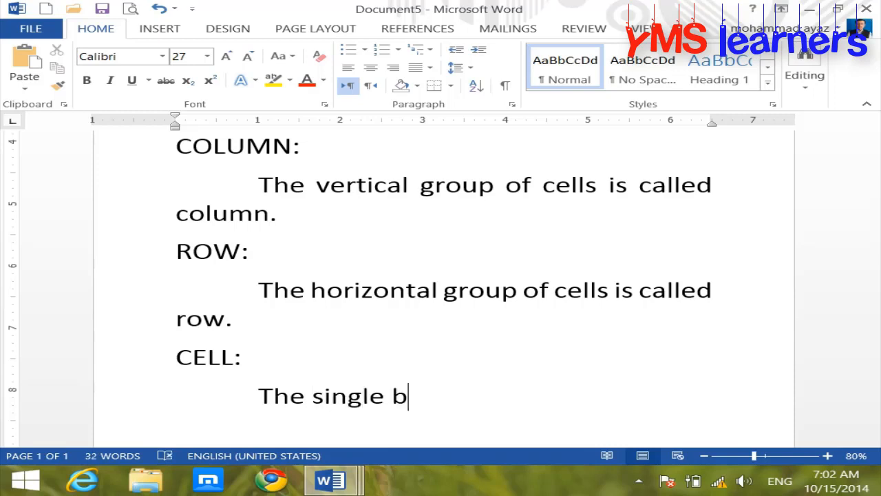
type("lcoo")
key("BackSpace")
key("BackSpace")
key("BackSpace")
type("ock")
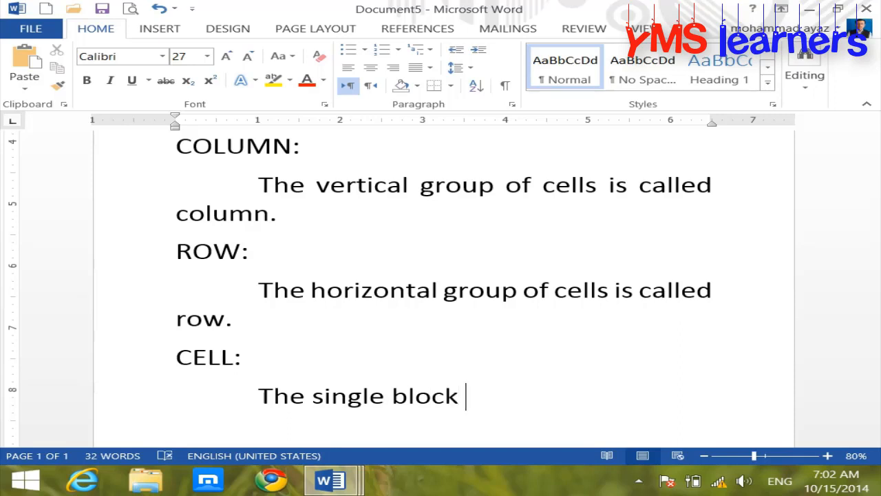
type(" of table is ")
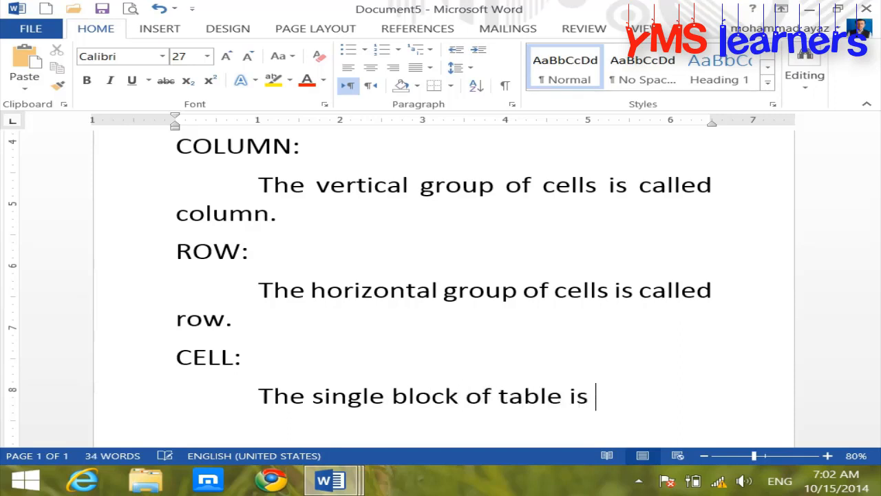
type("caleld cell")
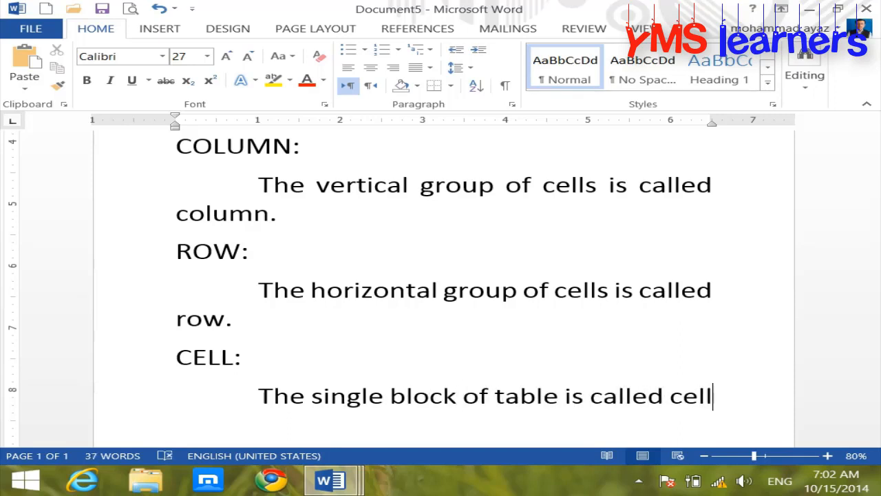
type(".")
key("Return")
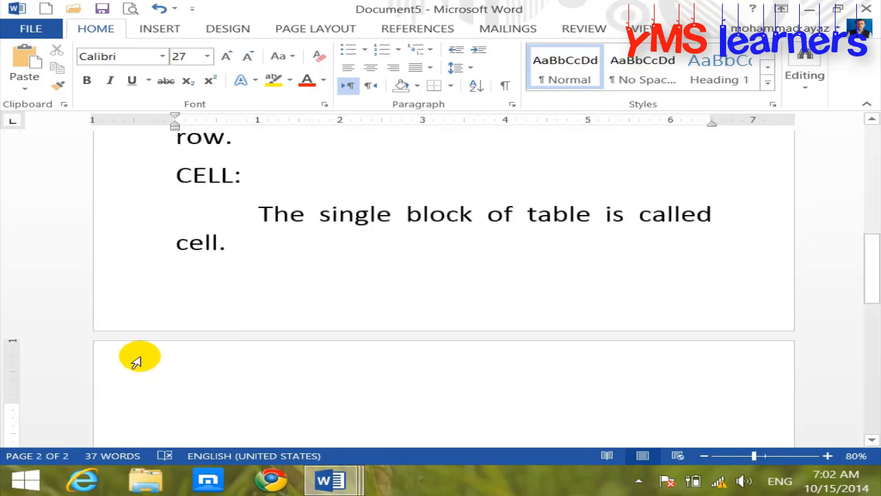
Shade three example cells black: row 1 column 1, row 3 column 3, and row 5 column 4.
scroll(136, 362, "up", 3)
scroll(136, 362, "up", 5)
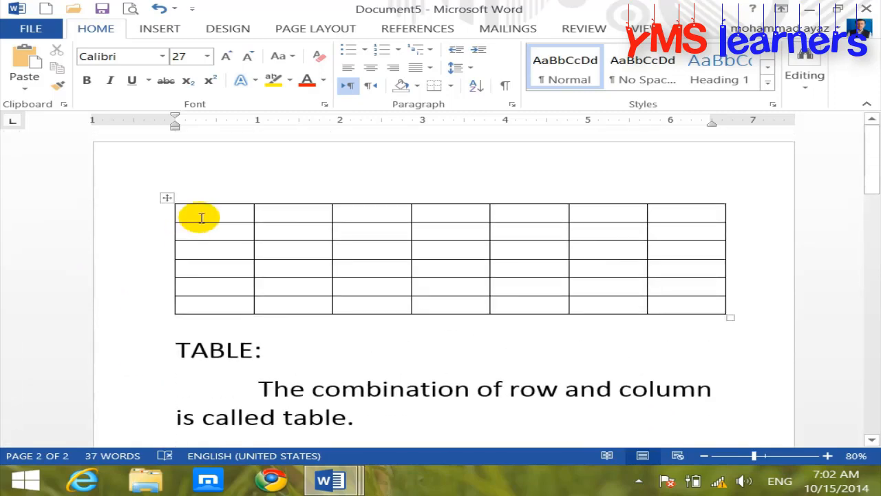
left_click(205, 219)
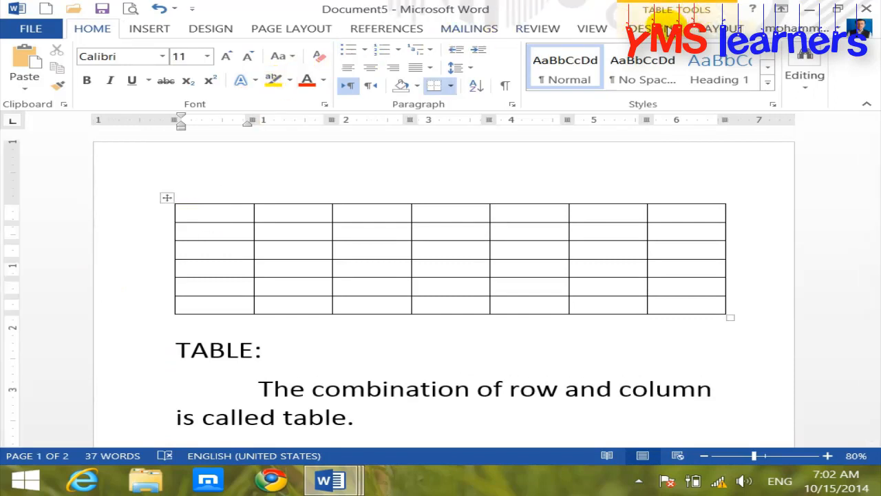
left_click(650, 28)
left_click(518, 89)
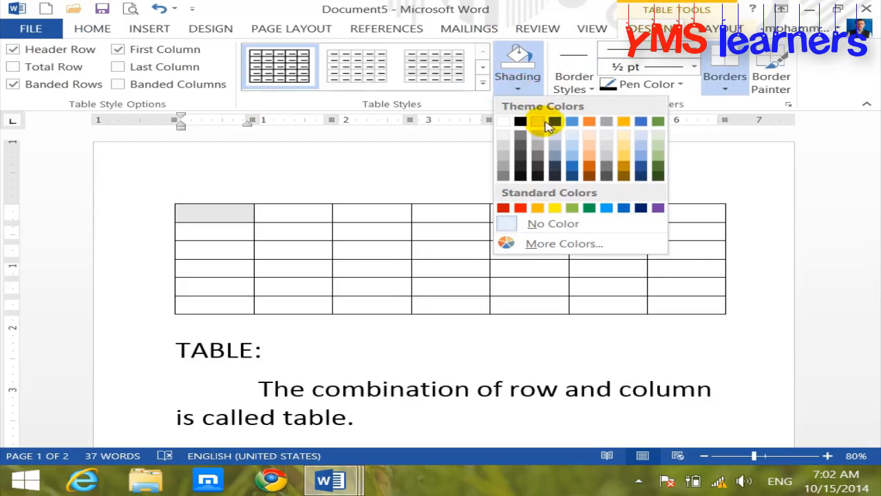
left_click(519, 123)
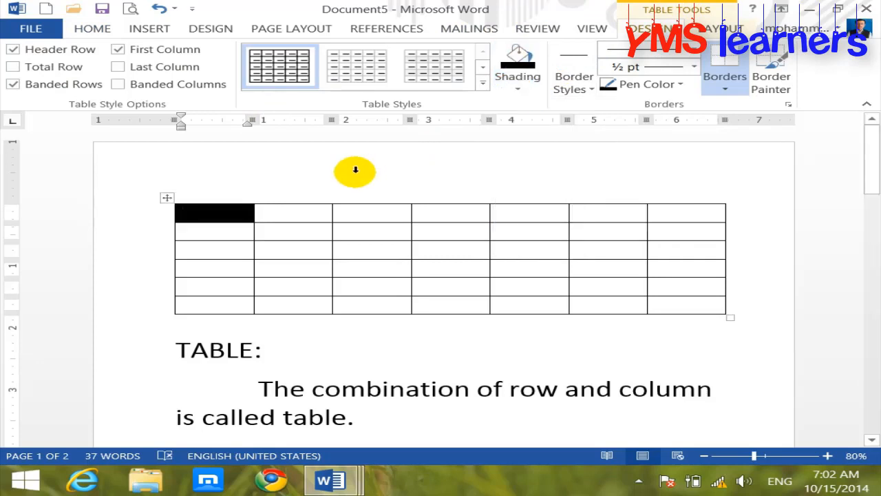
left_click(356, 252)
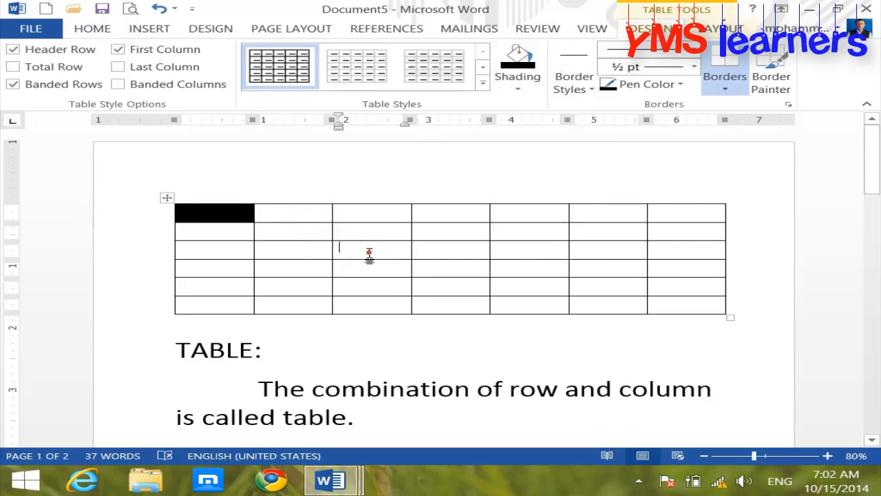
left_click(517, 65)
left_click(475, 292)
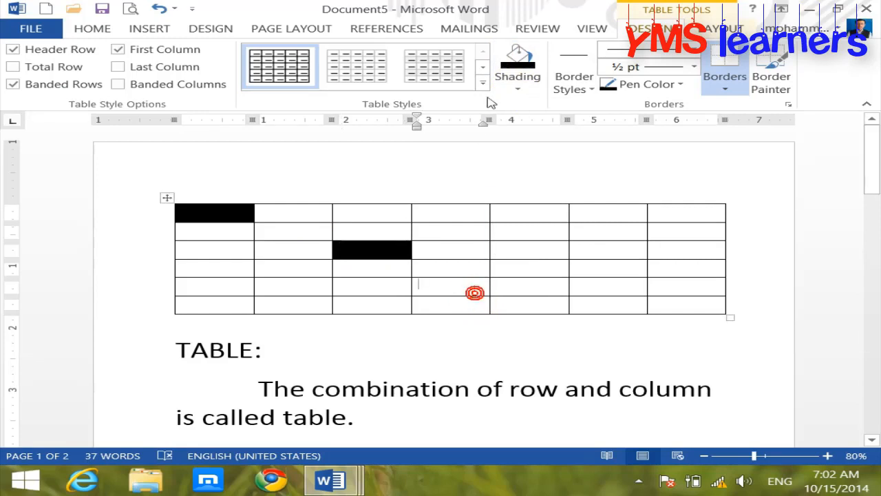
left_click(518, 58)
Shade the table's entire first column black as a column example.
left_click(220, 199)
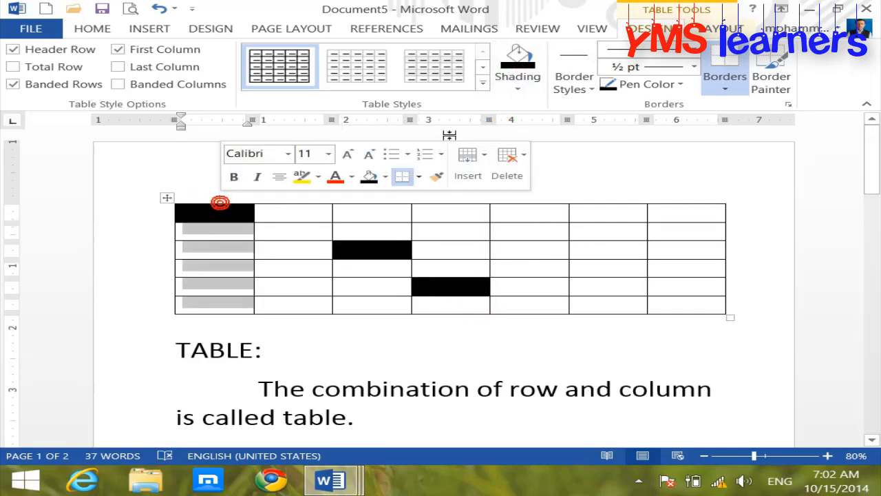
left_click(515, 88)
left_click(518, 120)
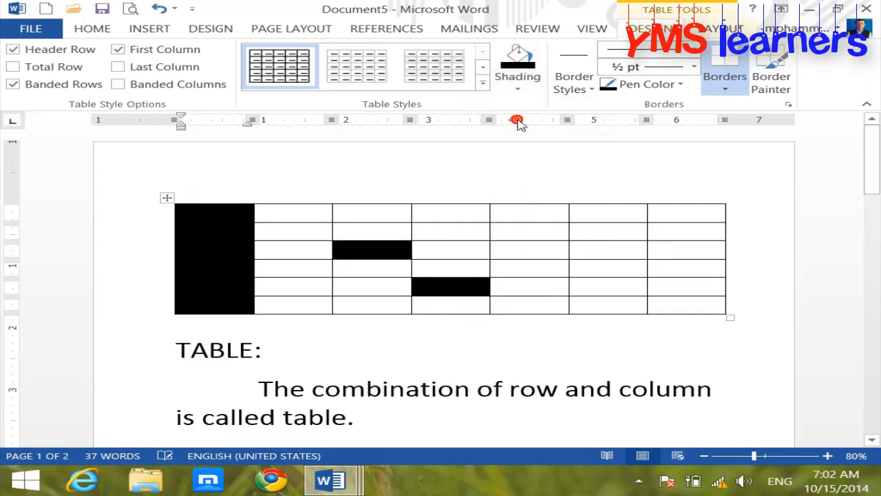
left_click(173, 252)
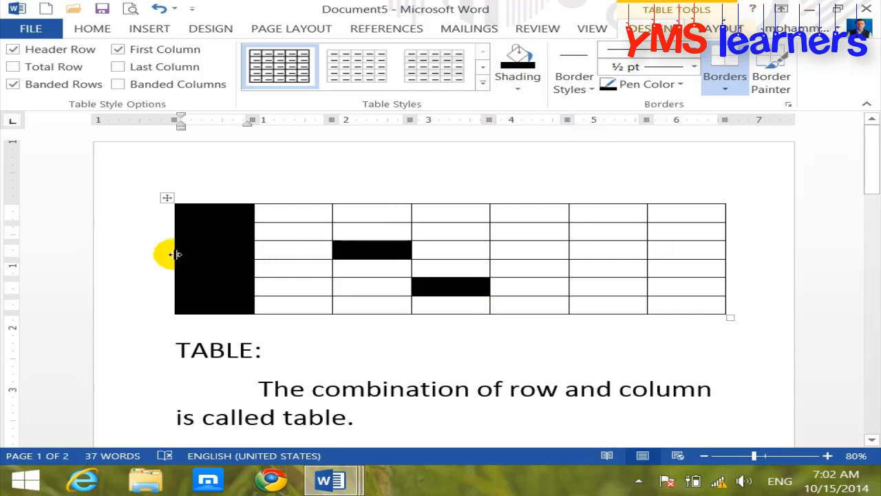
Shade the first row black from the second to the last column as a row example.
left_click(317, 255)
left_click_drag(291, 213, 669, 209)
left_click(519, 63)
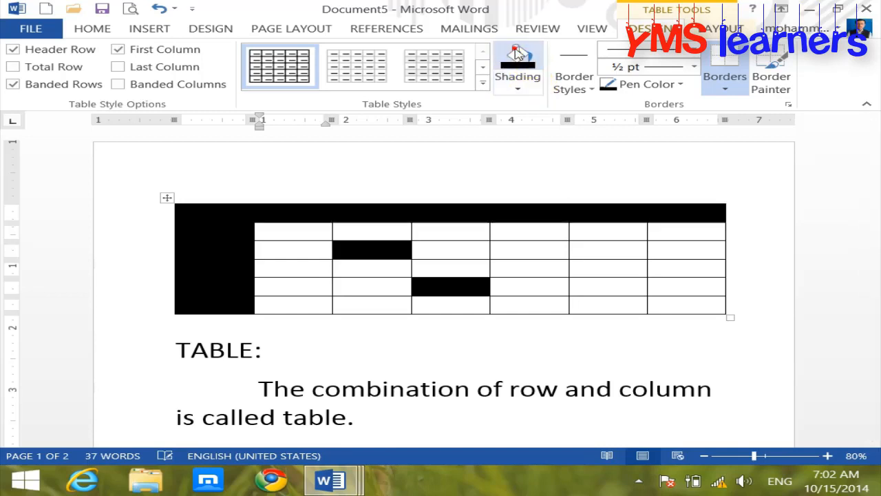
left_click(570, 280)
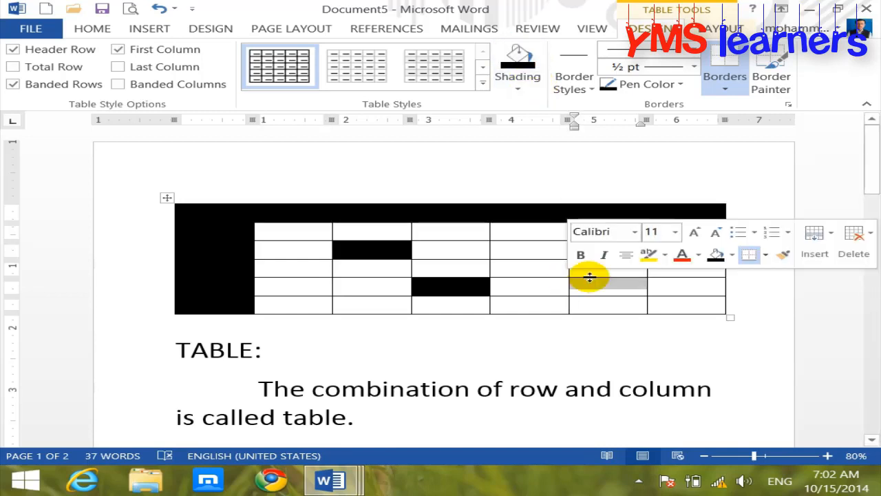
left_click(363, 358)
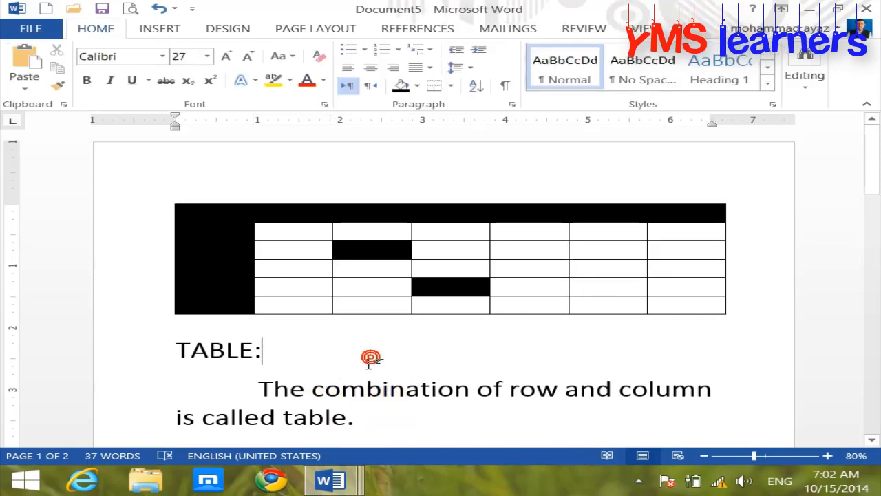
Create a new blank document and insert a table with 10 columns and 8 rows.
left_click(165, 30)
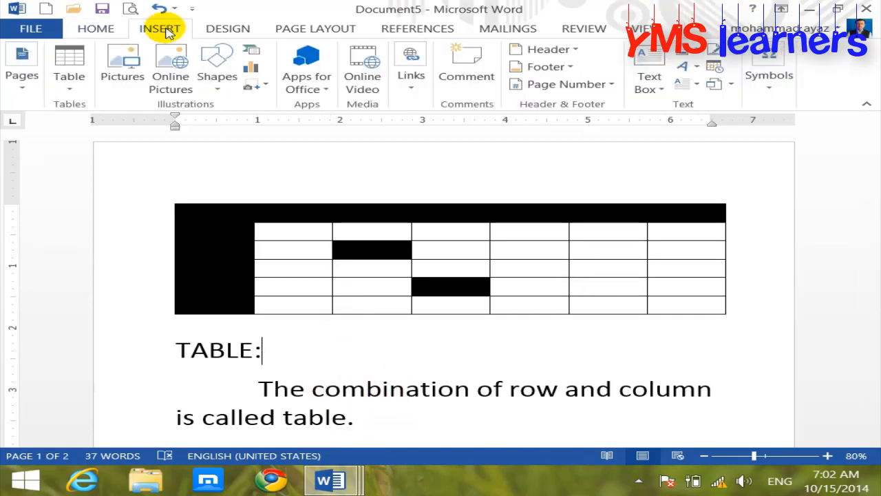
left_click(46, 10)
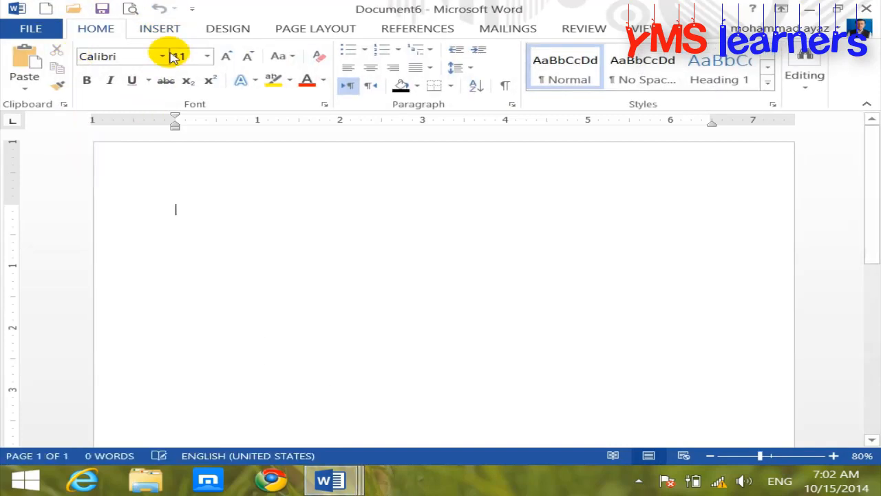
left_click(161, 28)
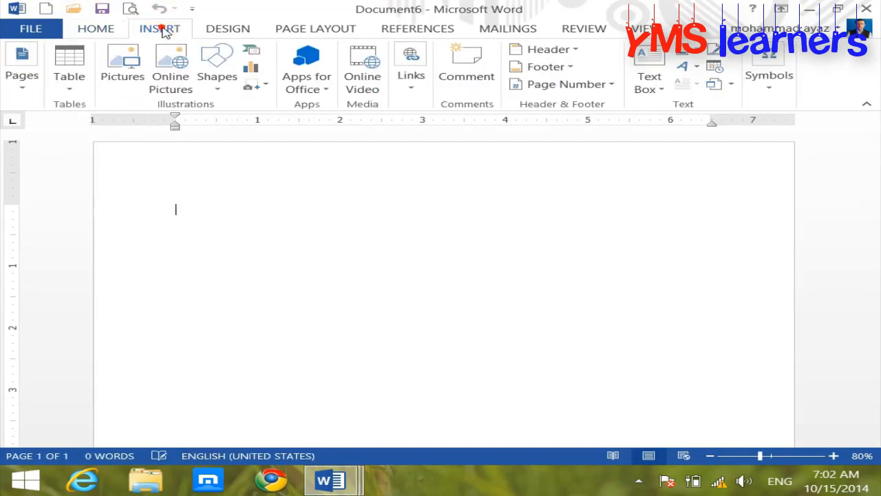
left_click(72, 90)
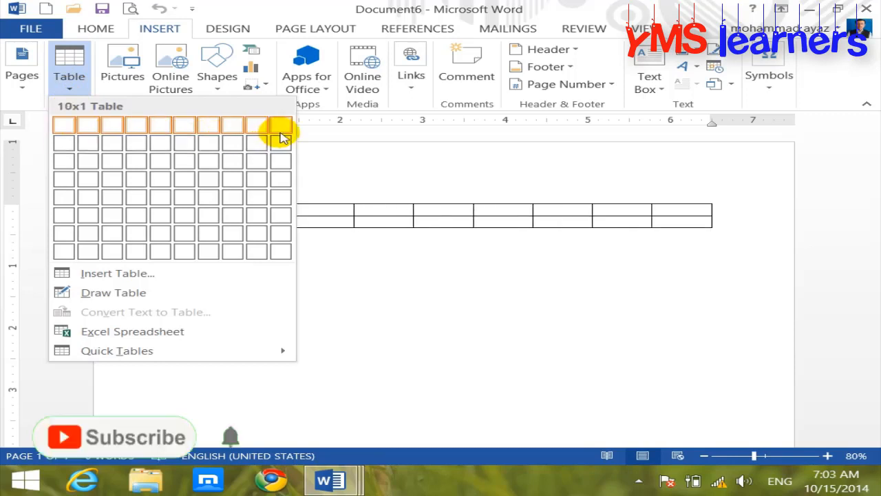
left_click(286, 256)
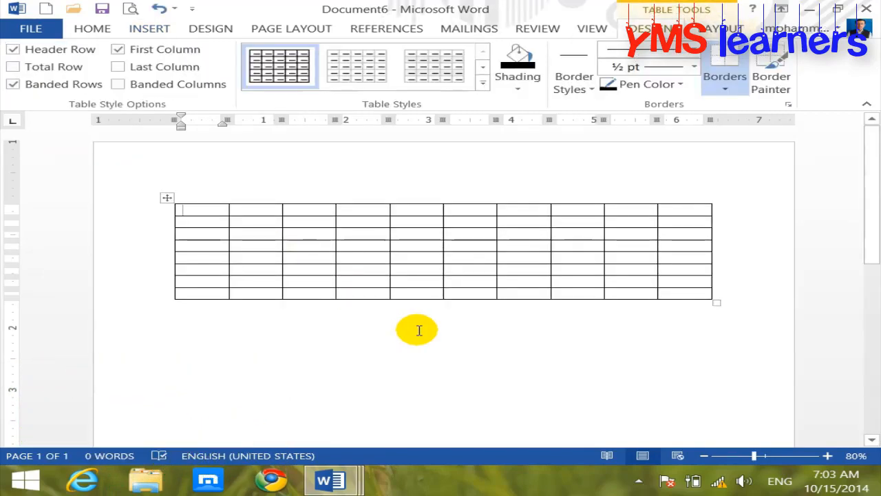
Insert a second table with 4 columns and 4 rows below the first one.
left_click(207, 337)
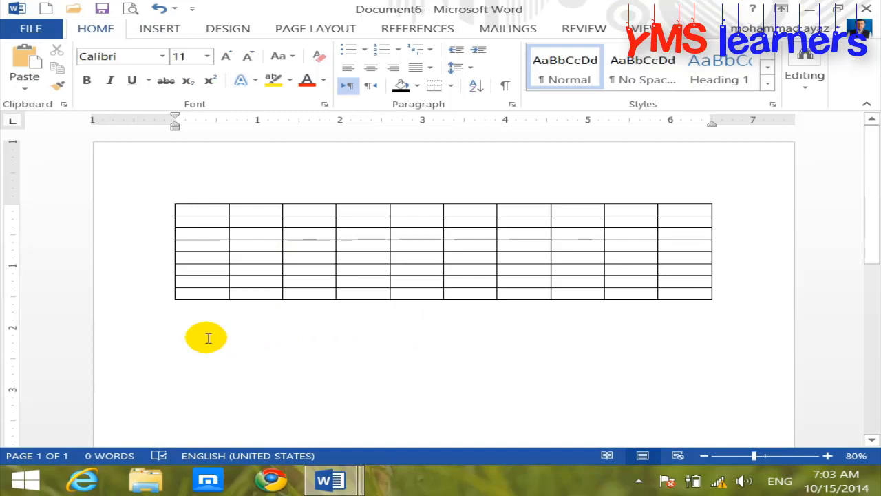
left_click(174, 31)
left_click(70, 81)
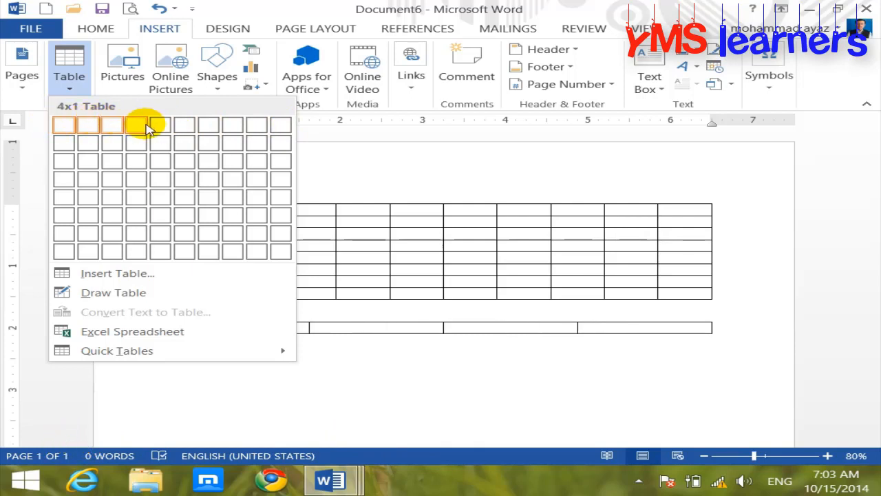
left_click(137, 178)
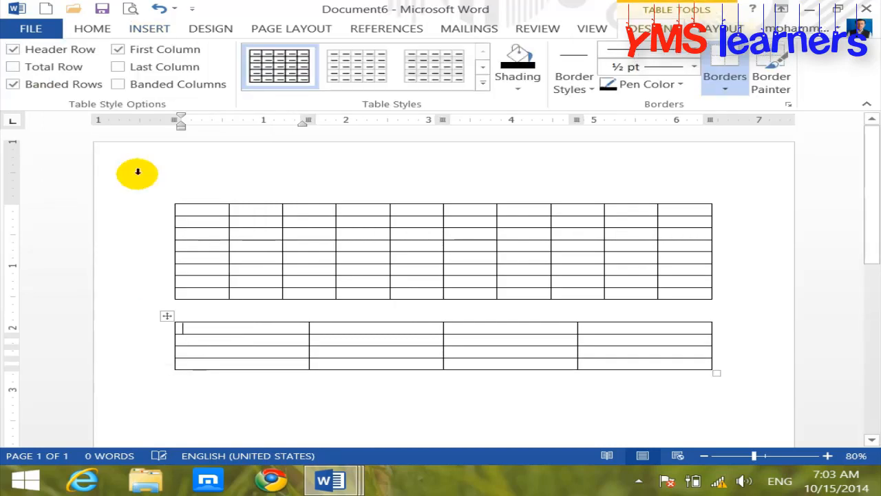
Insert a third table below the others through the Insert Table dialog, with 5 columns, 2 rows and automatic fixed column width.
left_click(604, 419)
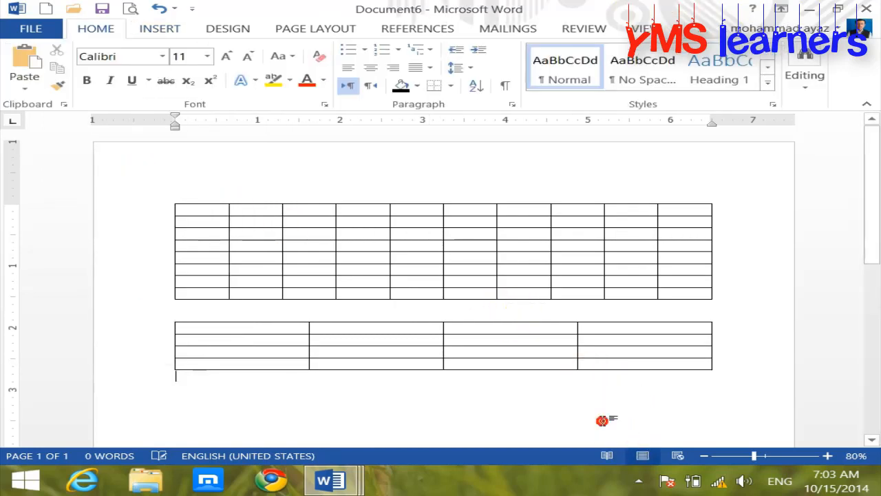
scroll(602, 419, "down", 3)
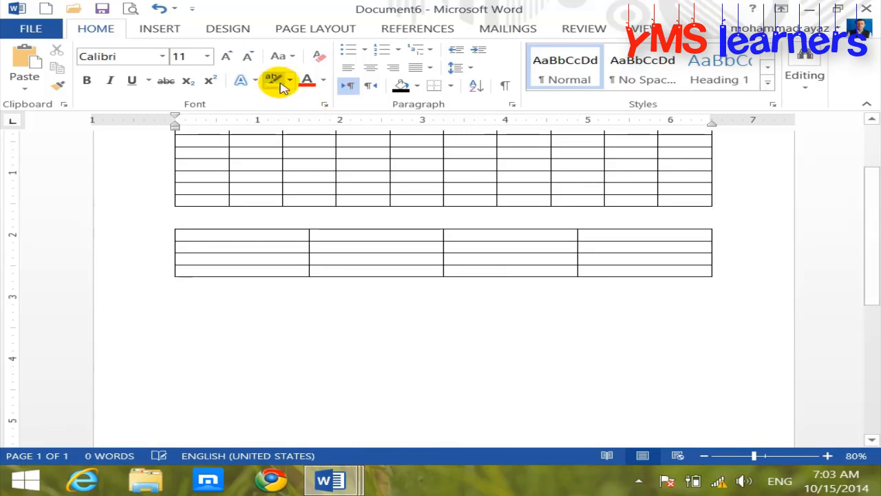
left_click(158, 28)
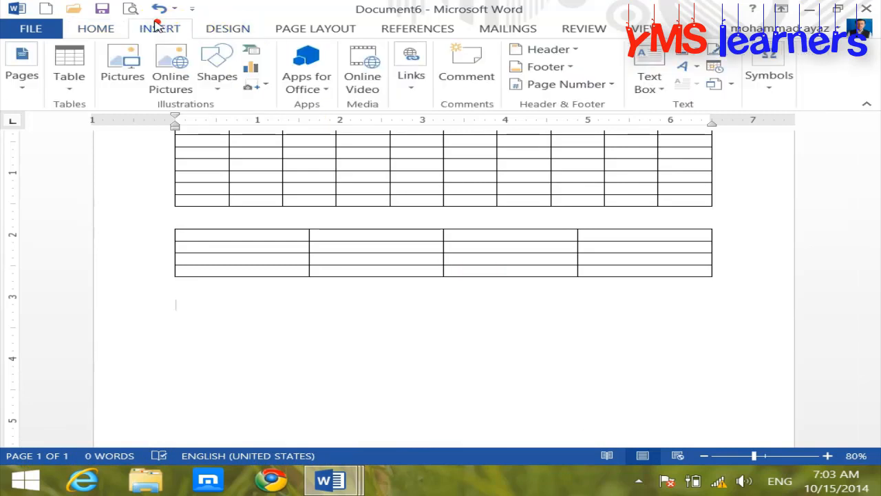
left_click(70, 86)
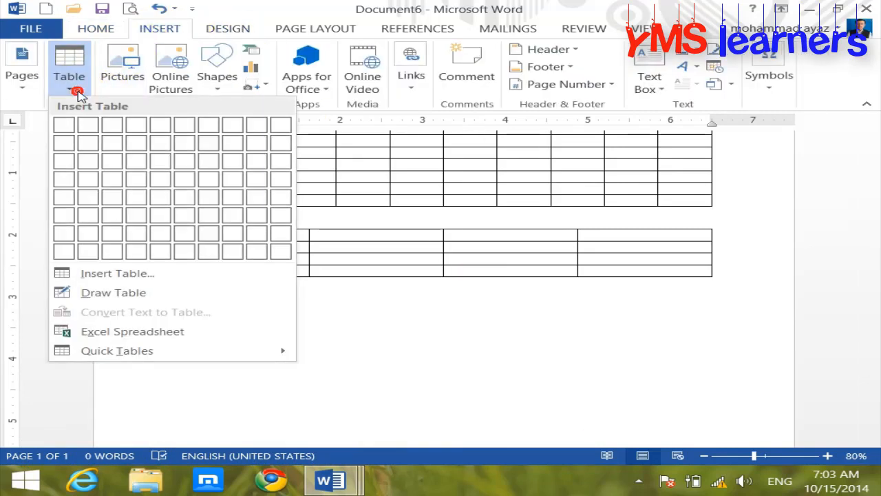
left_click(117, 274)
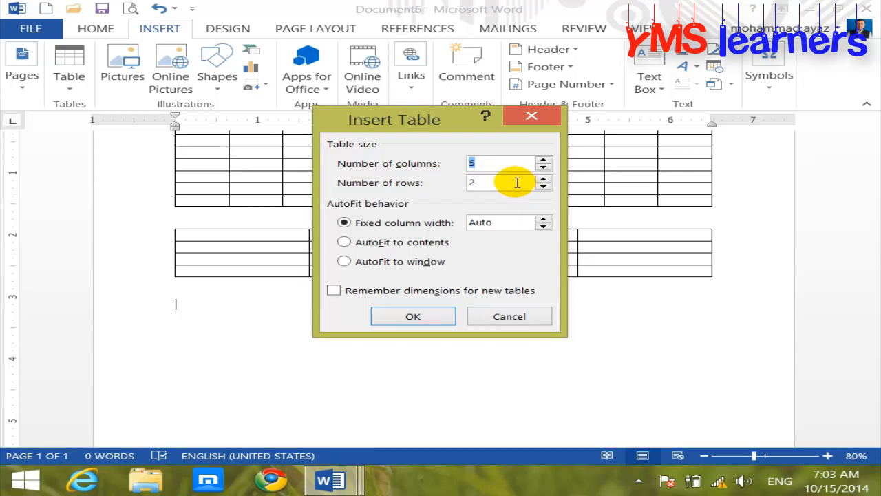
left_click(410, 316)
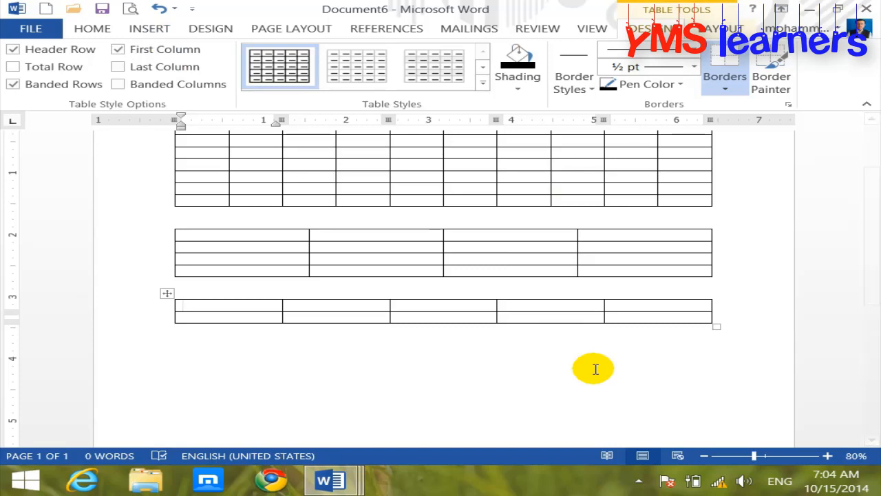
left_click(649, 318)
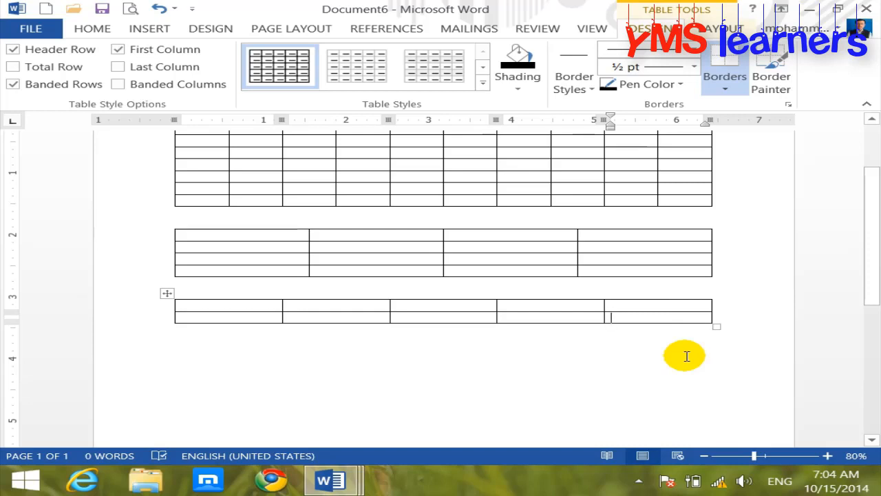
Add new rows one after another at the end of the five-column third table until it has 12 rows.
key("Tab")
key("Tab")
key("Tab")
key("Tab")
key("Tab")
key("Tab")
key("Tab")
key("Tab")
key("Tab")
key("Tab")
key("Tab")
key("Tab")
key("Tab")
key("Tab")
key("Tab")
key("Tab")
key("Tab")
key("Tab")
key("Tab")
key("Tab")
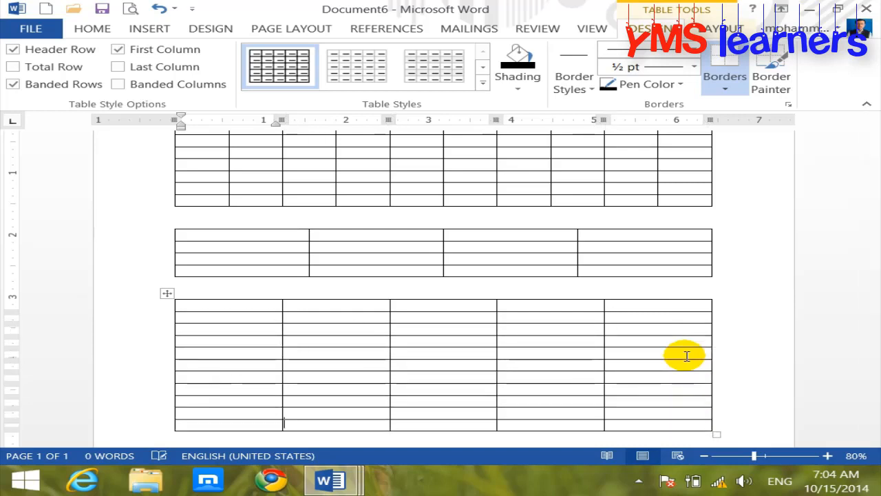
key("Tab")
key("Tab")
key("Tab")
key("Tab")
key("Tab")
key("Tab")
key("Tab")
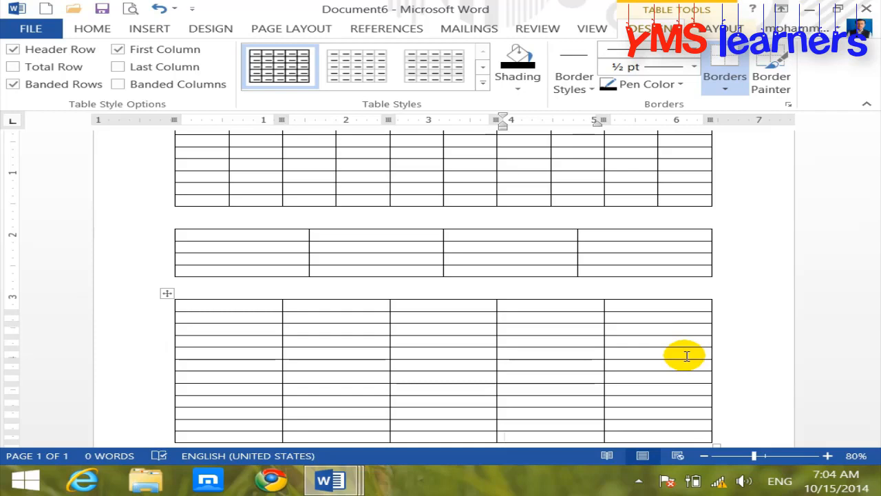
scroll(661, 353, "down", 3)
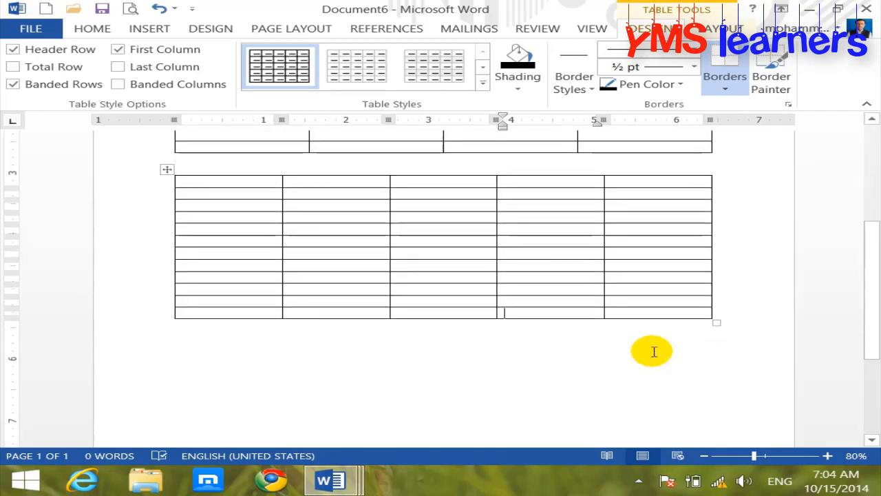
left_click(662, 316)
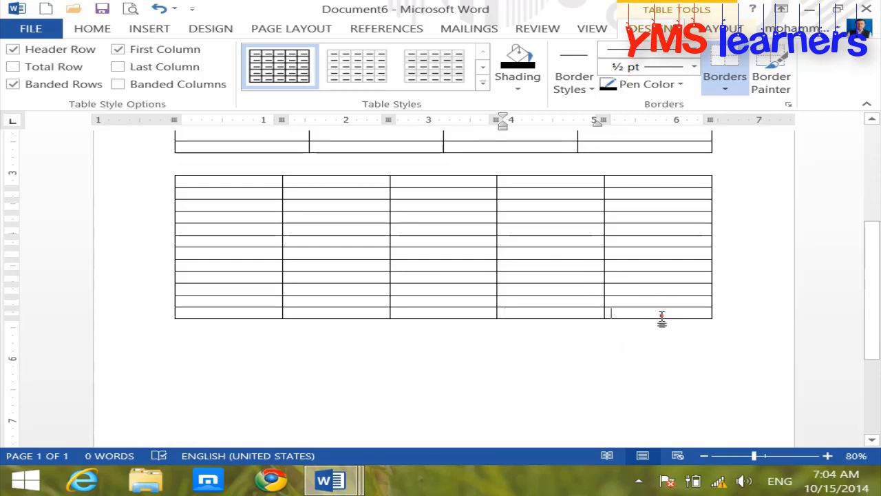
Draw a table outline about 6.7" wide and 2.21" high below the third table with Draw Table.
left_click(461, 385)
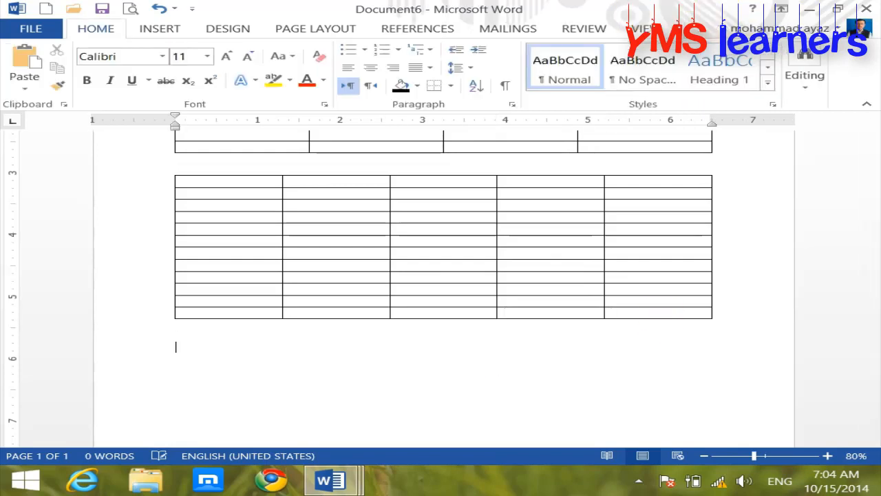
left_click(164, 27)
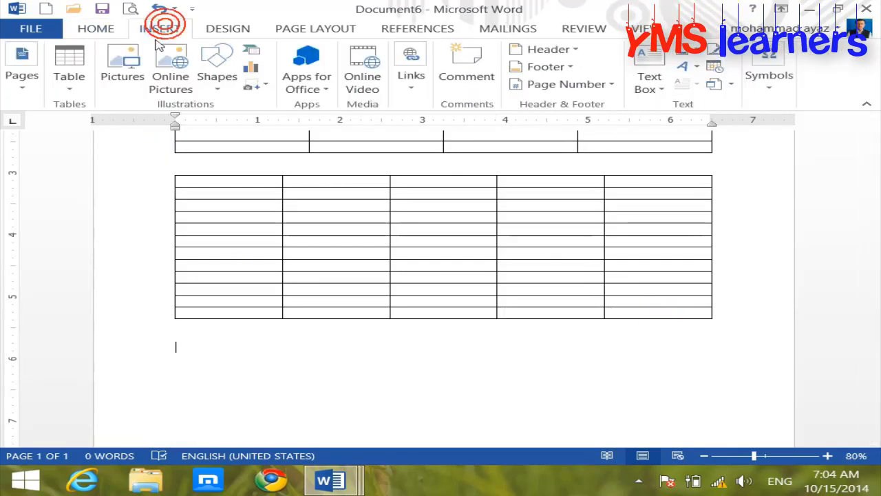
left_click(79, 89)
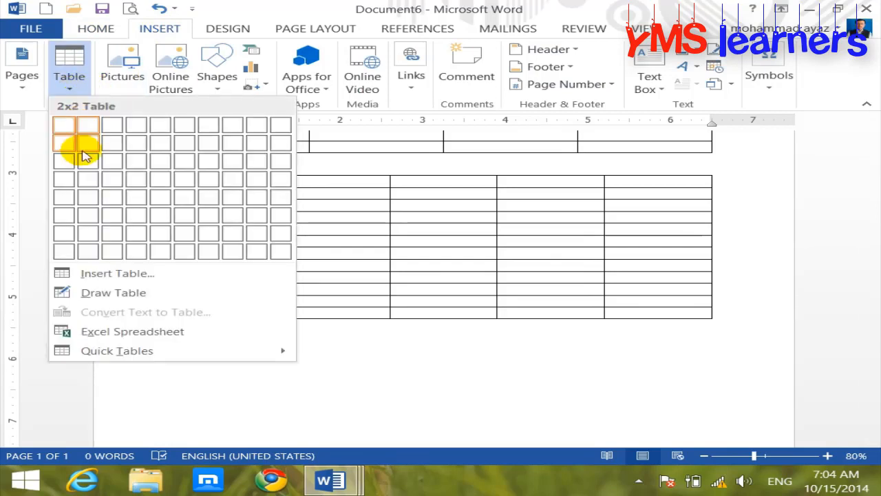
left_click(104, 293)
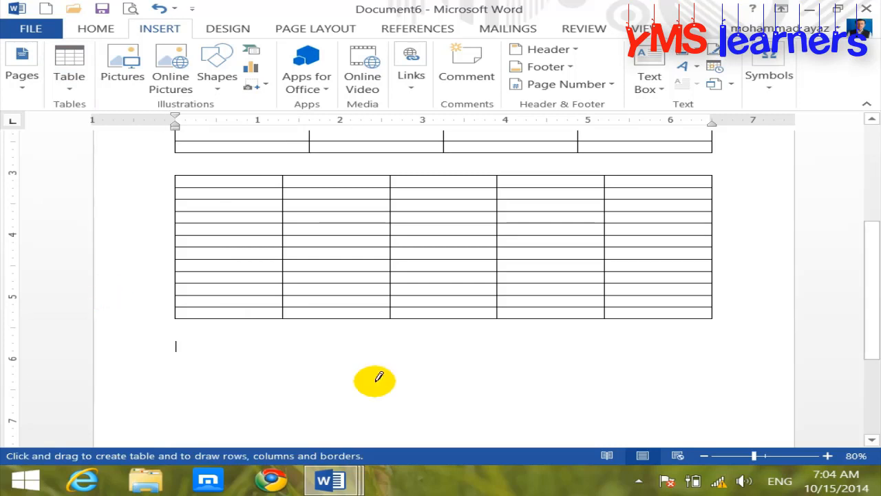
scroll(364, 377, "down", 3)
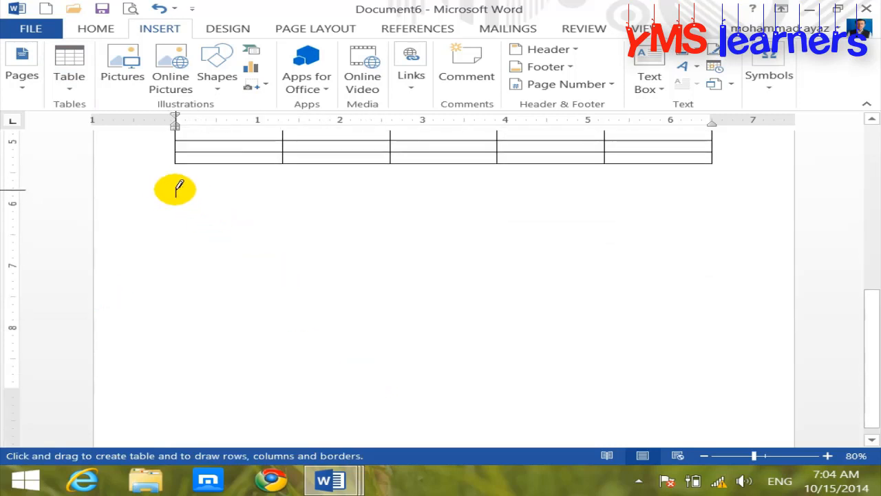
mouse_move(176, 192)
left_mouse_down()
mouse_move(234, 256)
mouse_move(575, 275)
mouse_move(716, 305)
mouse_move(727, 328)
left_mouse_up()
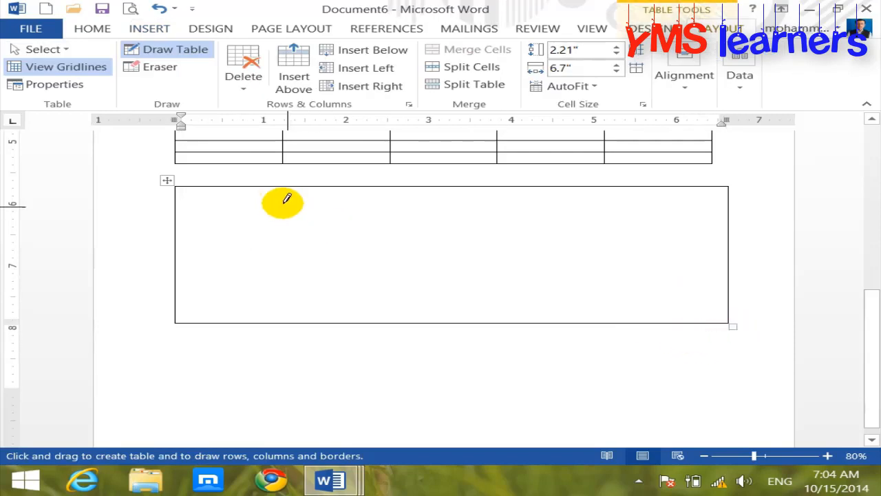
Draw four vertical lines inside the outline to divide the table into five columns of uneven width.
mouse_move(274, 187)
left_mouse_down()
mouse_move(285, 236)
mouse_move(267, 301)
mouse_move(273, 321)
left_mouse_up()
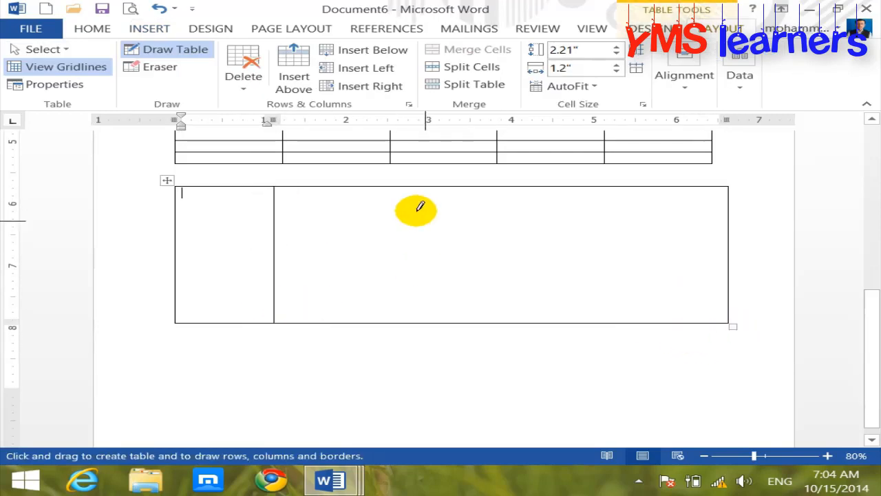
left_click_drag(393, 186, 392, 320)
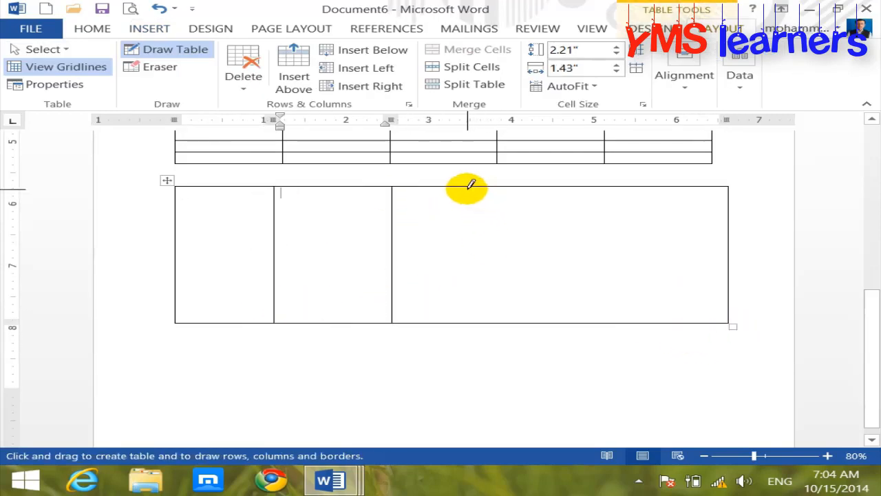
left_click_drag(467, 186, 465, 321)
left_click_drag(607, 186, 610, 303)
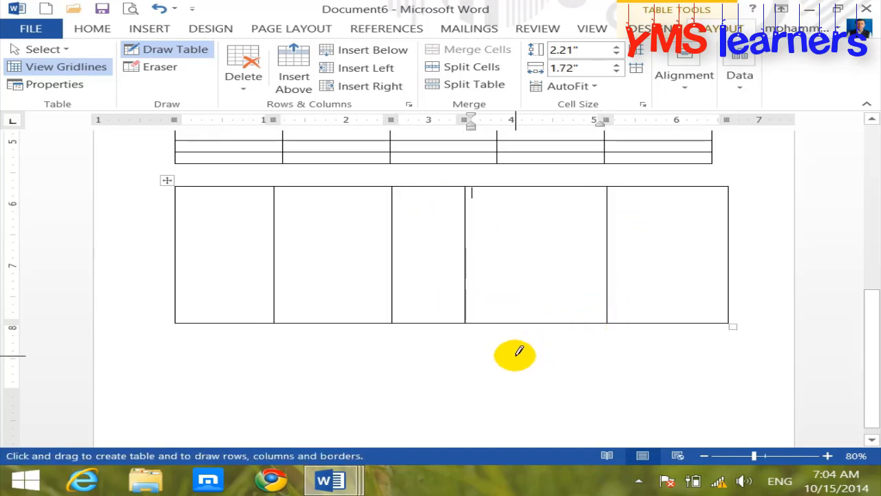
Draw four horizontal lines across the table to divide it into five rows, and stop drawing.
mouse_move(175, 216)
left_mouse_down()
mouse_move(447, 207)
mouse_move(682, 223)
left_mouse_up()
left_click_drag(181, 246, 682, 261)
mouse_move(177, 269)
left_mouse_down()
mouse_move(407, 277)
mouse_move(731, 258)
left_mouse_up()
mouse_move(183, 292)
left_mouse_down()
mouse_move(616, 293)
mouse_move(698, 311)
mouse_move(651, 349)
left_mouse_up()
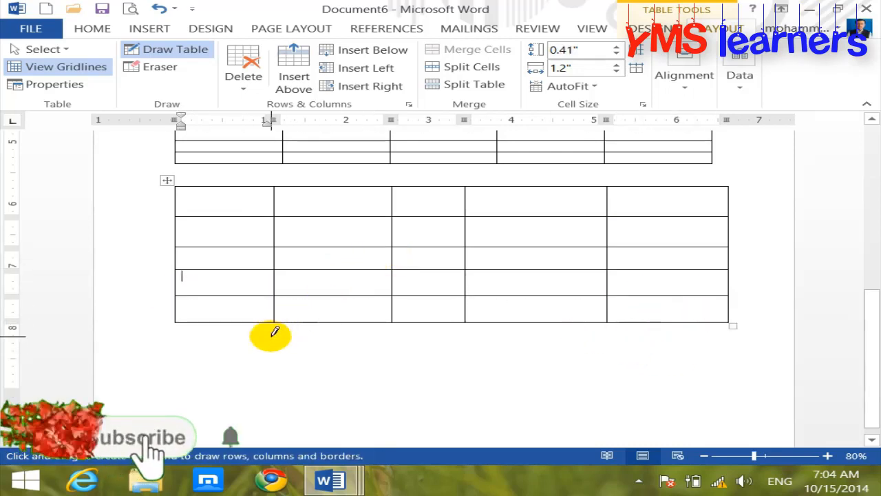
key("Escape")
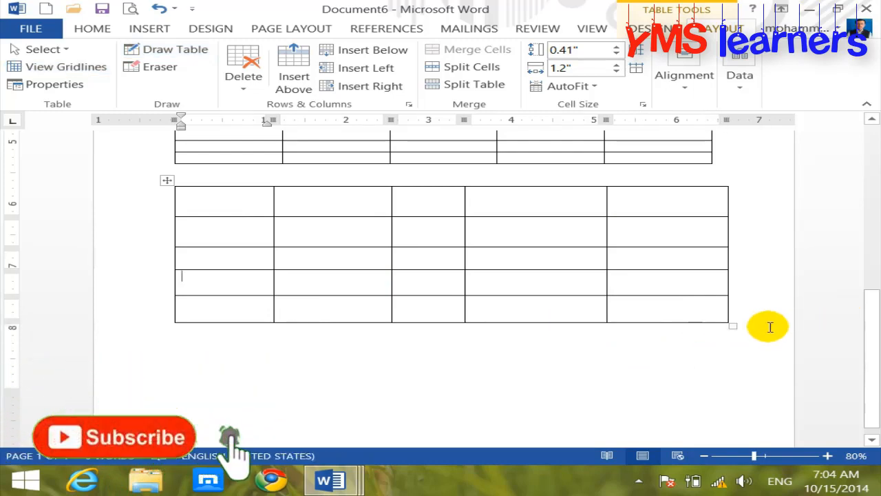
left_click(764, 326)
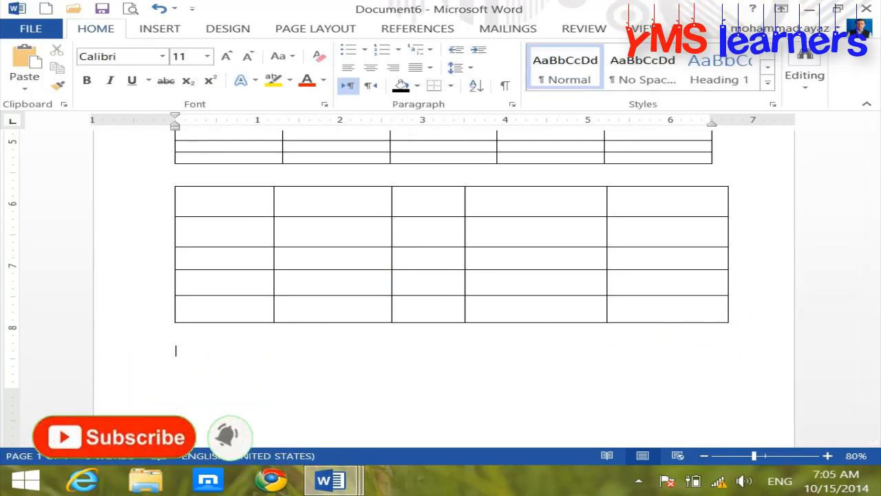
On a new page, create a one-row, four-column table from a text line of five plus signs joined by runs of equals signs.
scroll(748, 336, "down", 1)
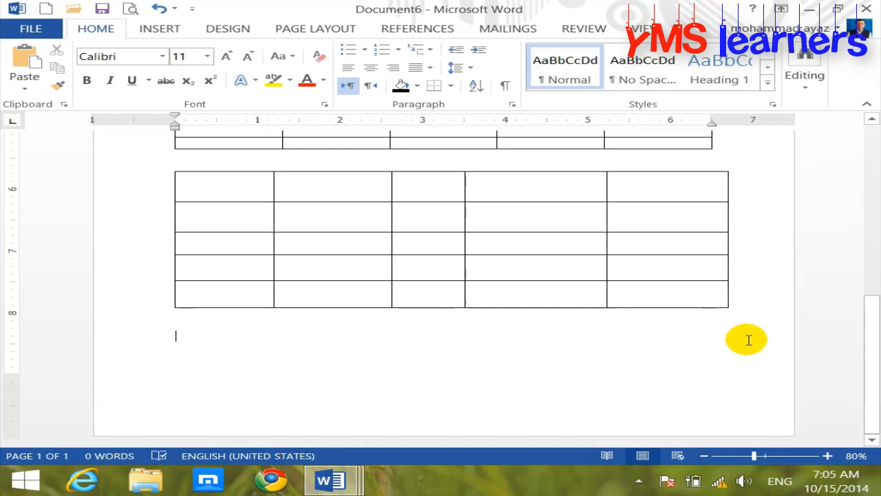
key("ctrl+Return")
scroll(596, 358, "down", 5)
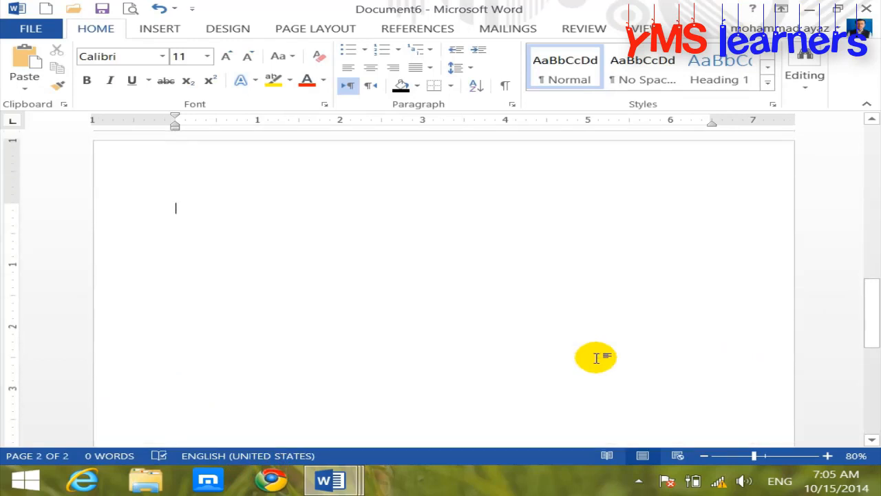
type("+")
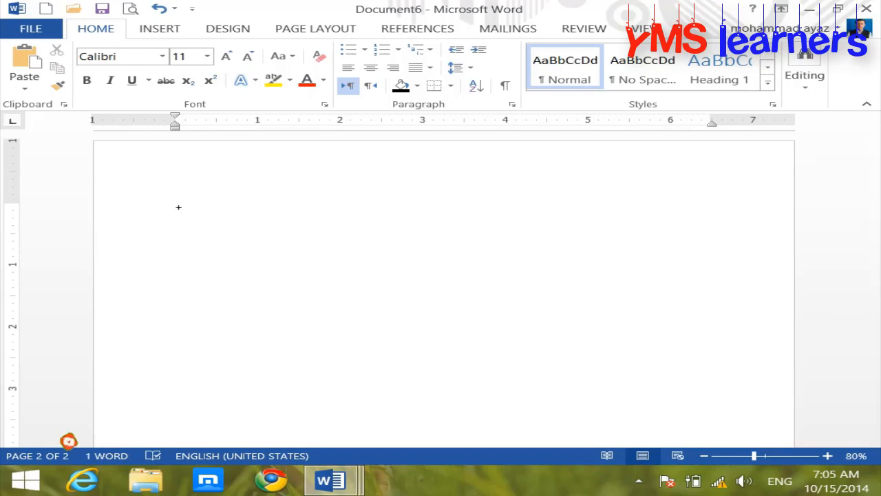
type("===================")
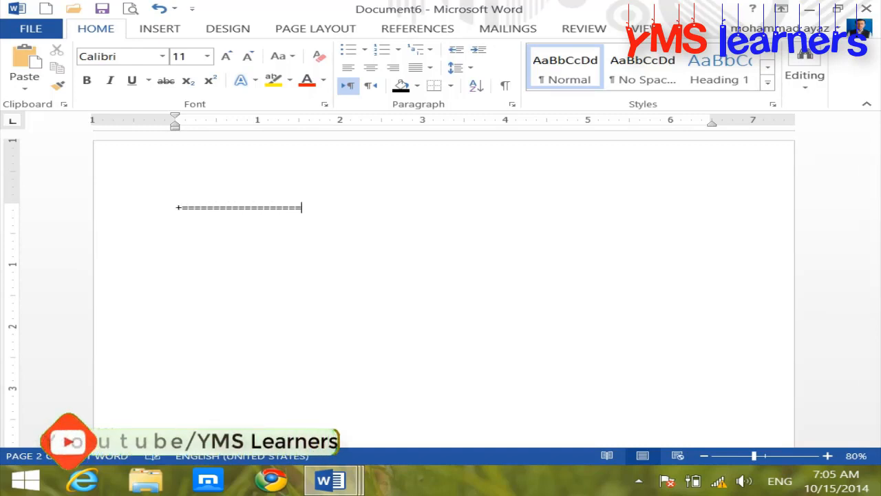
type("+")
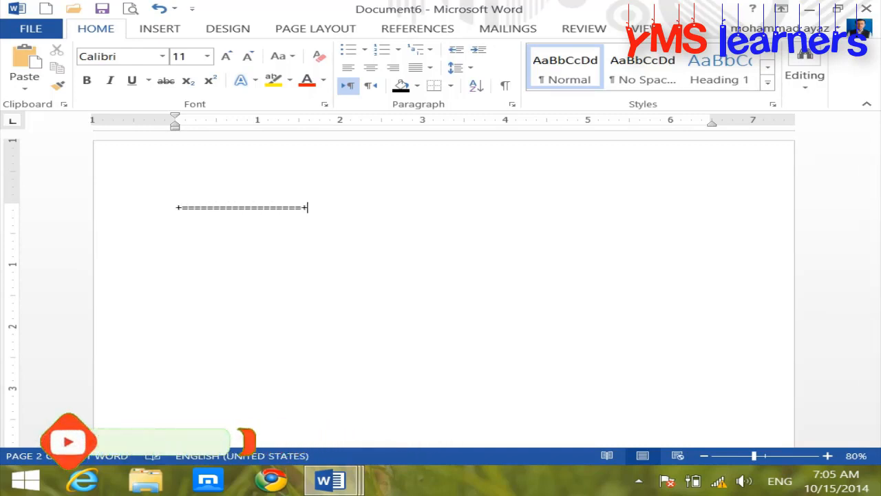
type("=================+===============+==============+")
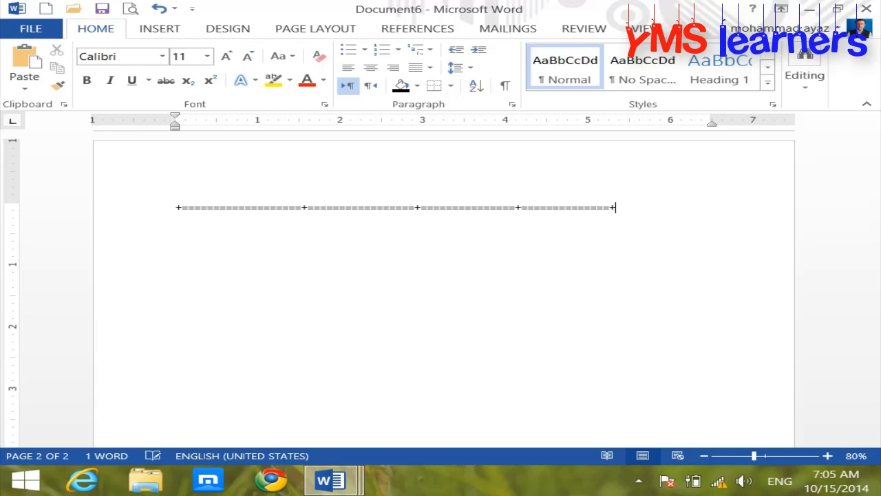
key("Return")
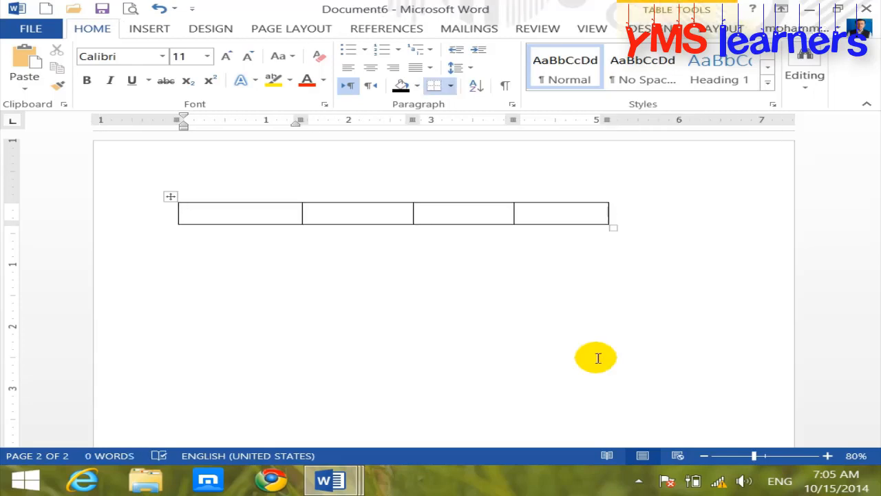
Add rows one after another to the four-column table on the second page until it has nine rows.
key("Tab")
key("Tab")
key("Tab")
key("Tab")
key("Tab")
key("Tab")
key("Tab")
key("Tab")
key("Tab")
key("Tab")
key("Tab")
key("Tab")
key("Tab")
key("Tab")
key("Tab")
key("Tab")
key("Tab")
key("Tab")
key("Tab")
key("Tab")
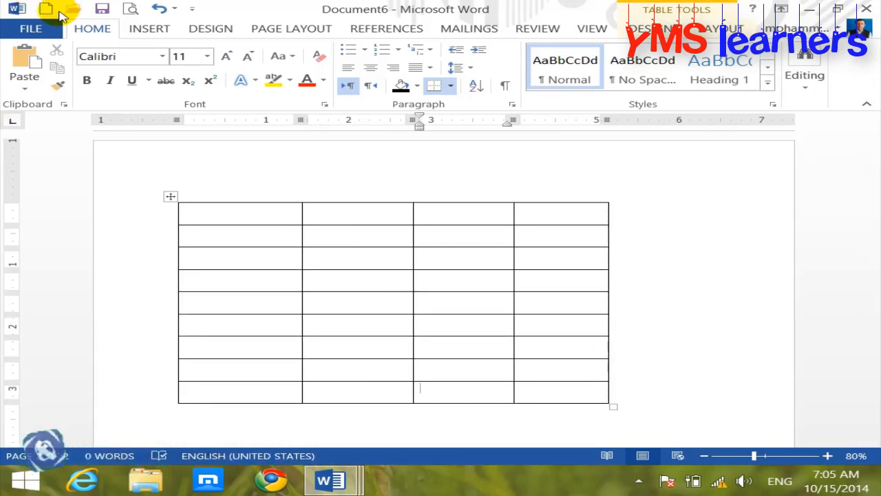
In a new blank document, insert a table with 3 columns and 4 rows and enlarge its cells to about 2.21" wide and 0.39" high.
left_click(338, 249)
scroll(330, 270, "up", 10)
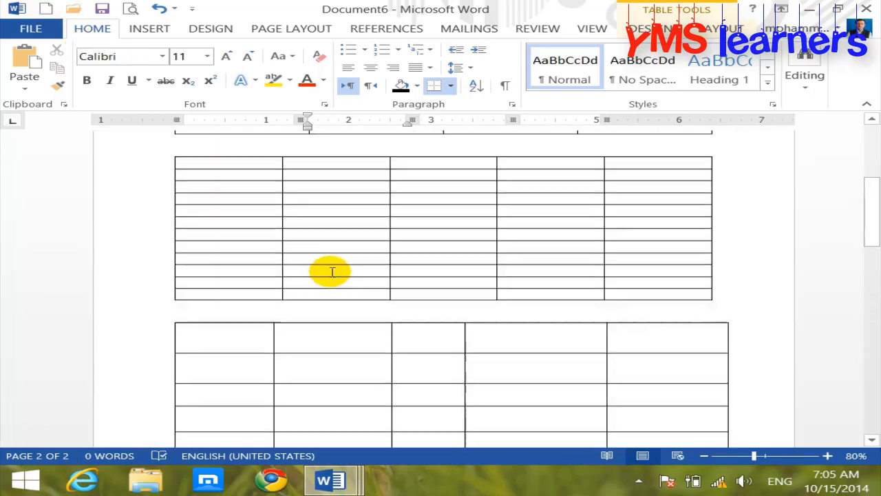
scroll(326, 272, "up", 1)
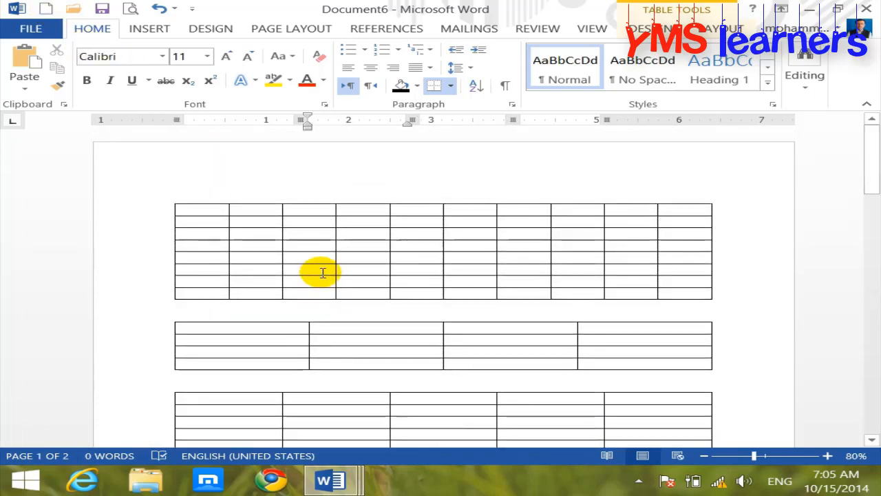
left_click(45, 8)
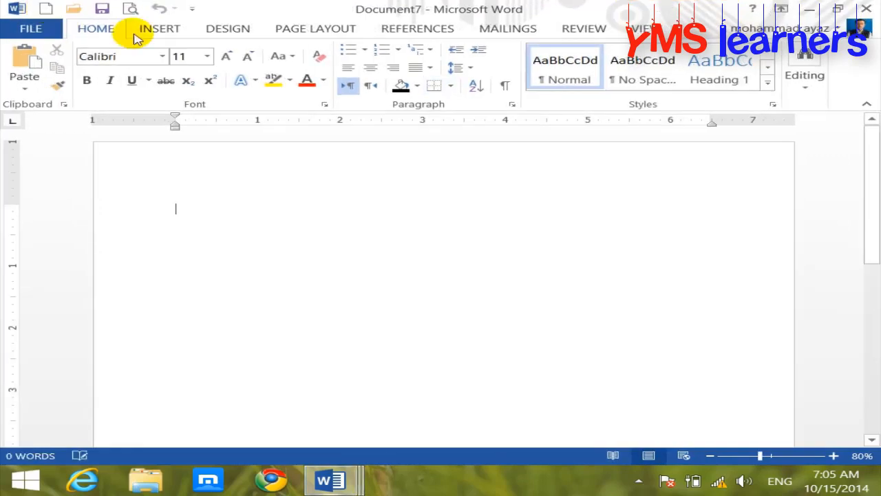
left_click(159, 28)
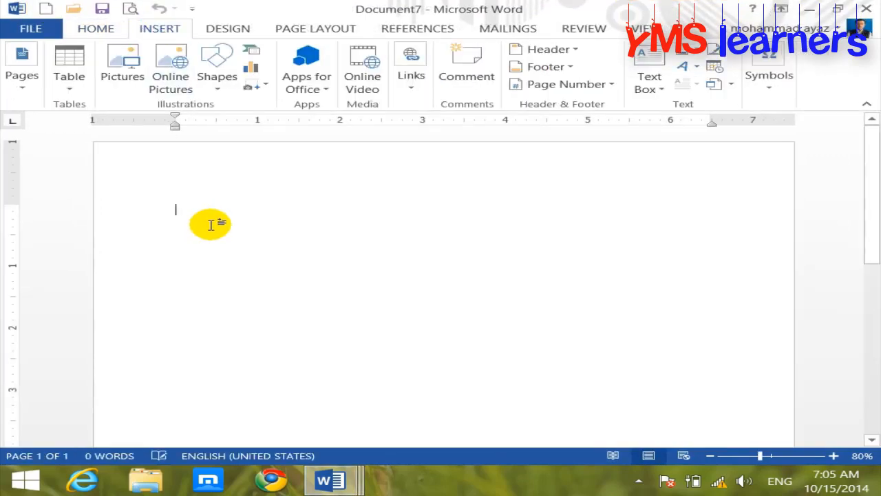
left_click(69, 86)
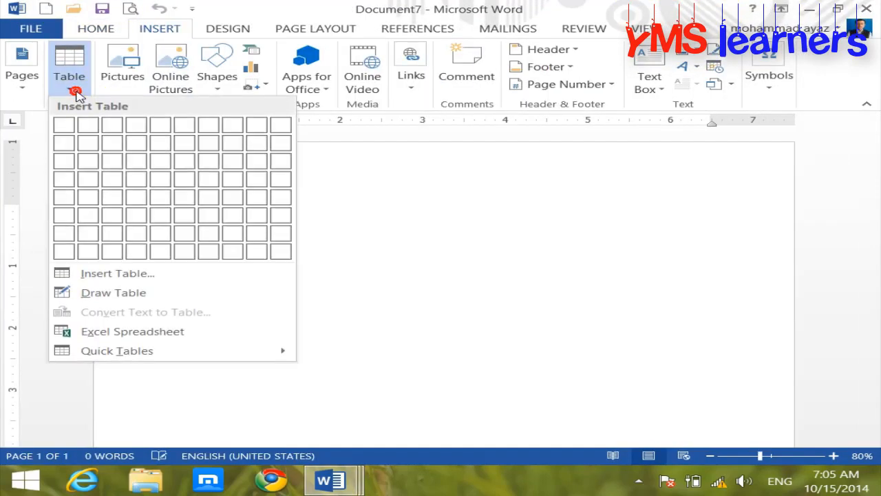
left_click(112, 182)
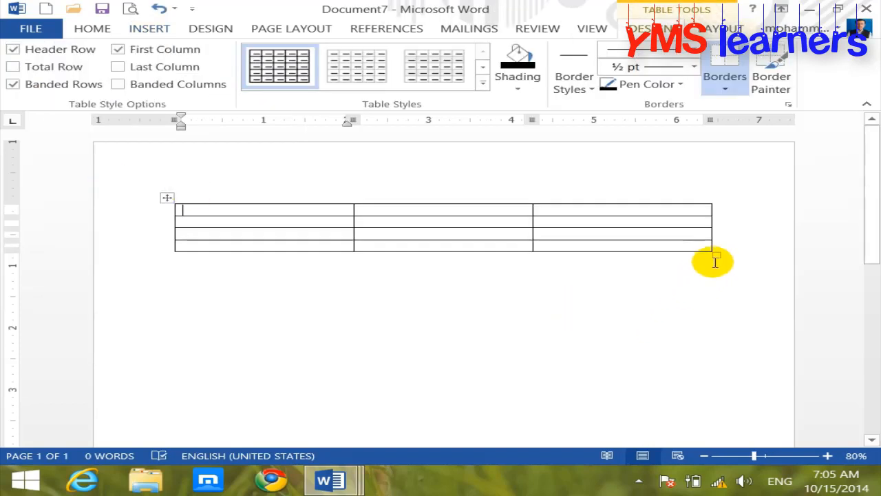
left_click_drag(716, 256, 721, 302)
left_click(311, 209)
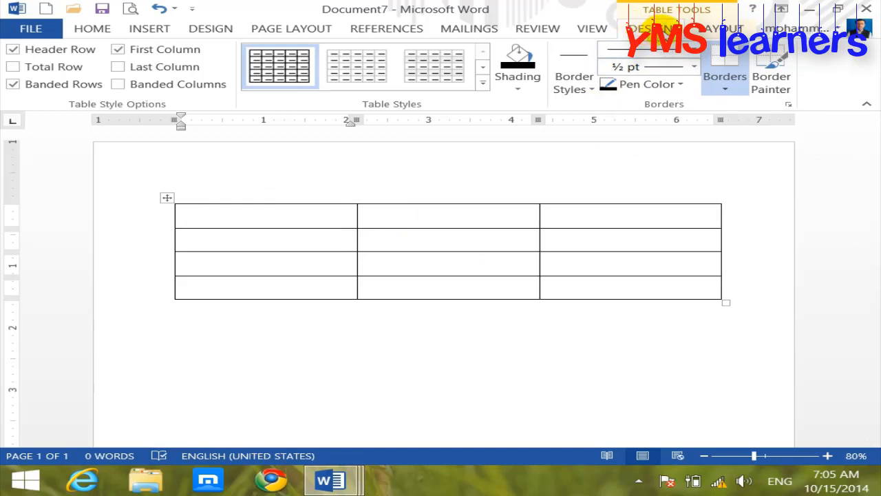
Compare the Table Tools design options with the layout options while the cursor is in the table, and finish by leaving the table.
left_click(711, 31)
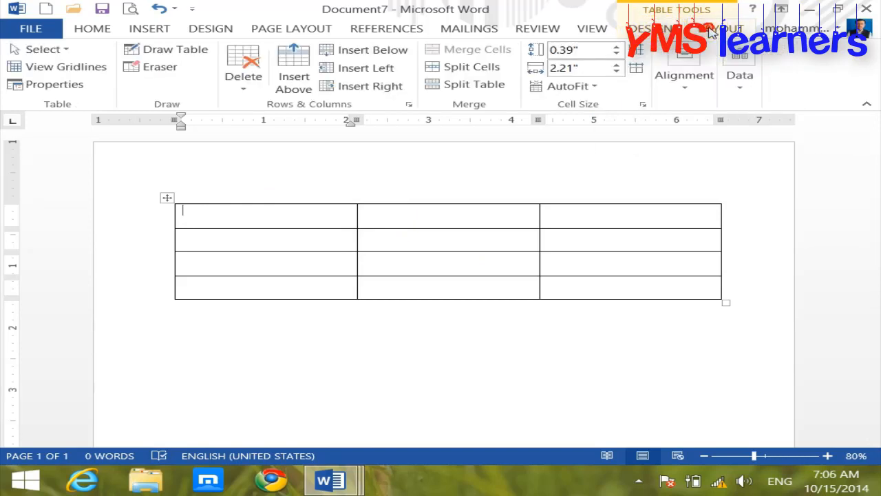
left_click(652, 28)
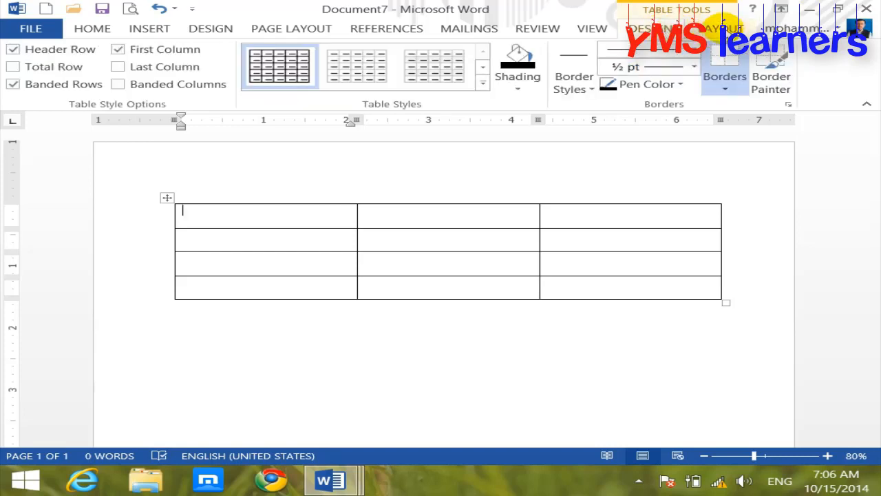
left_click(723, 29)
left_click(653, 29)
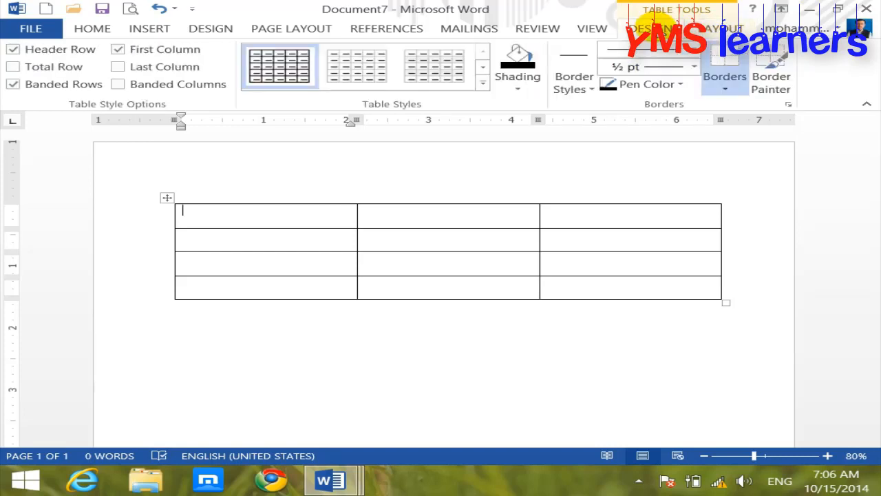
left_click(244, 339)
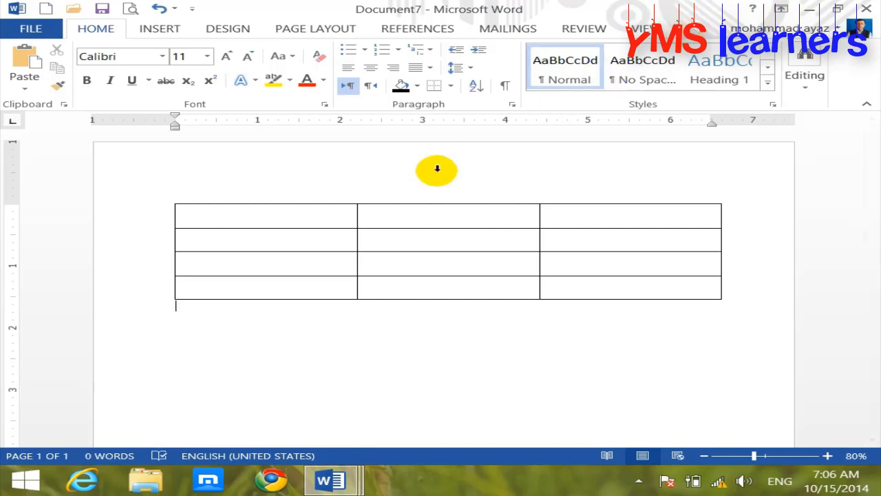
Enter the column headings NAME, POST and SALARY in the first row of the table.
left_click(280, 218)
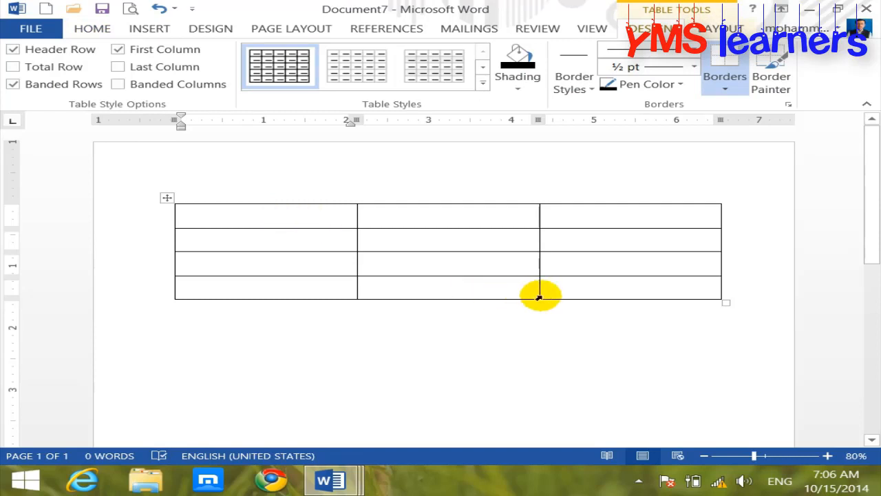
left_click_drag(325, 213, 580, 291)
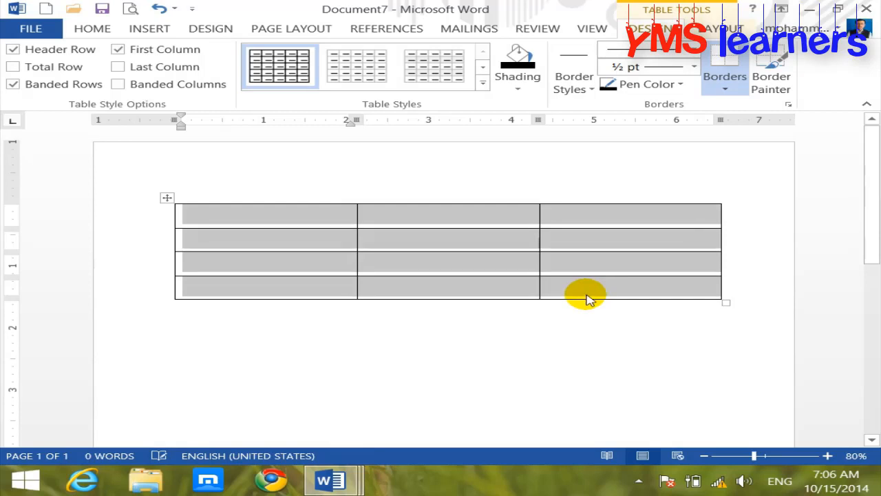
key("Left")
type("nam")
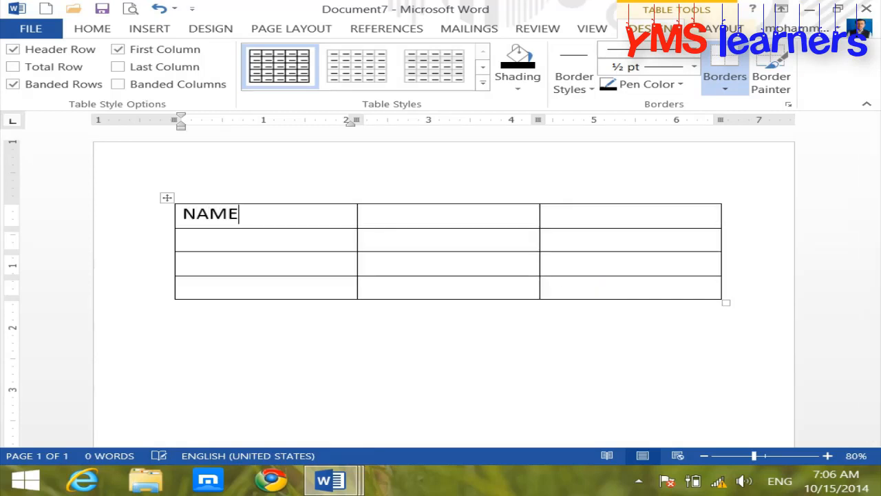
key("Tab")
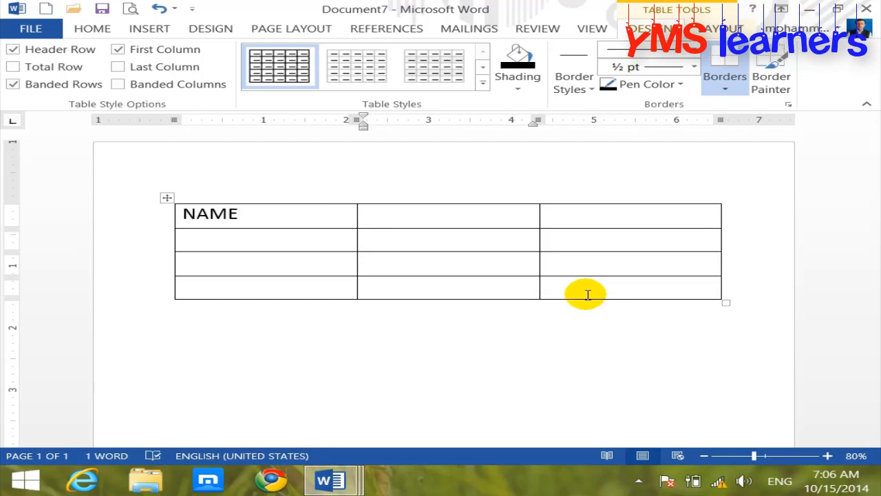
type("POST")
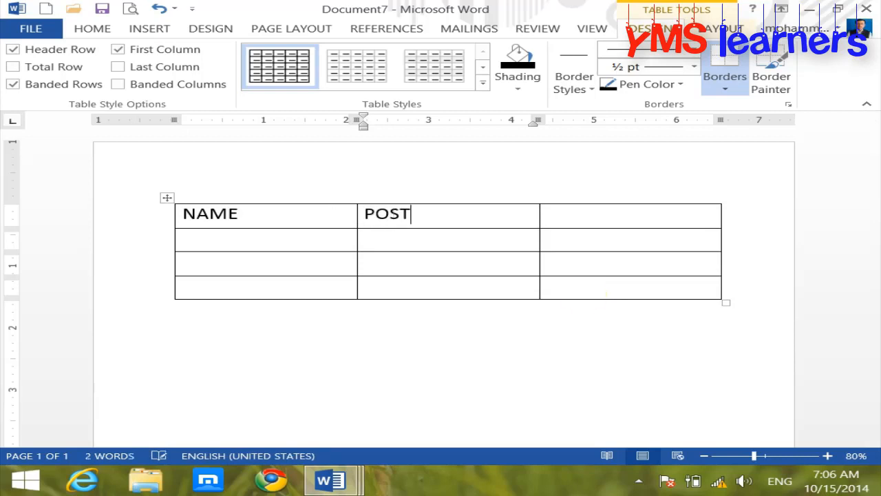
key("Tab")
type("SAL")
Fill the three cells below the NAME heading with a person's first name each, in capitals.
key("Down")
key("Left")
key("Left")
key("Left")
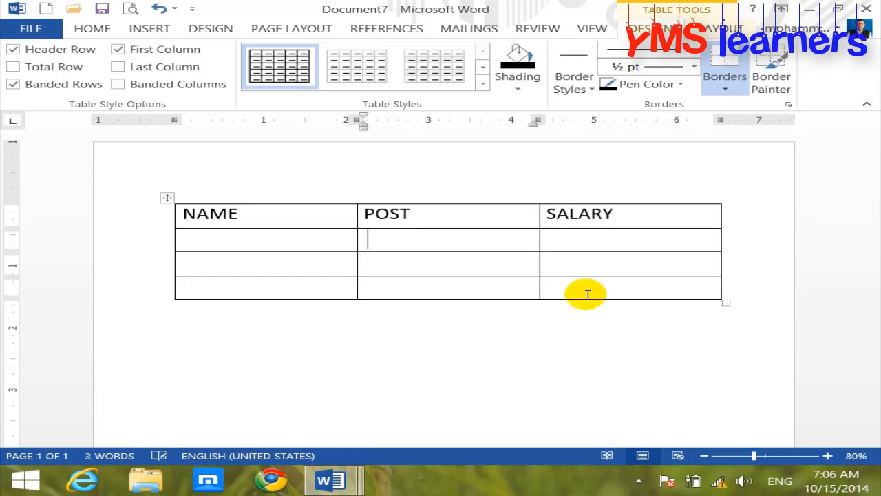
key("Right")
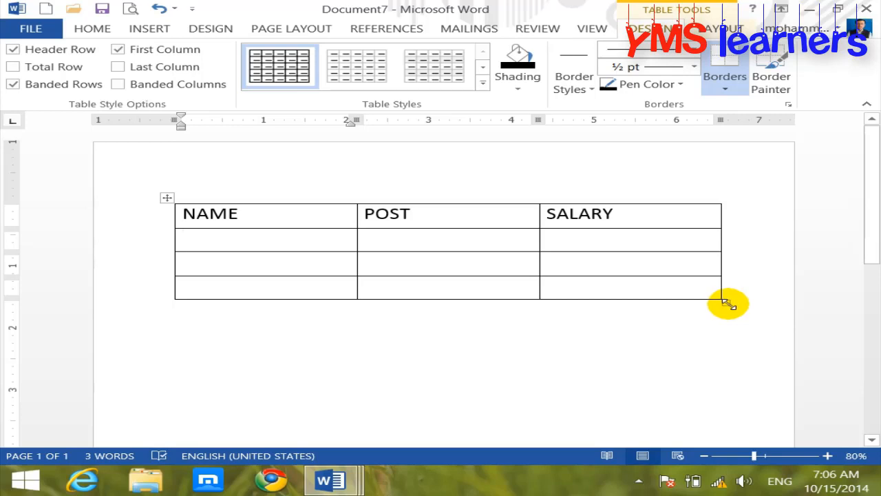
left_click(319, 237)
type("ALI")
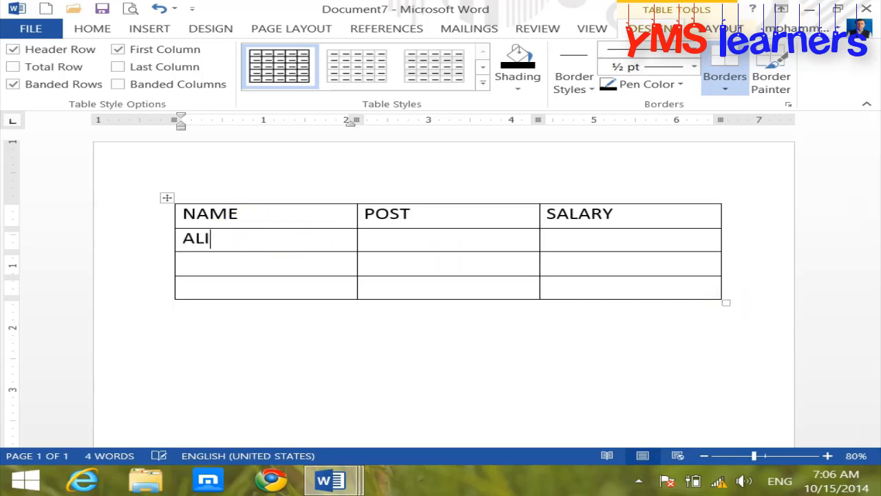
left_click(320, 238)
key("Down")
type("IM")
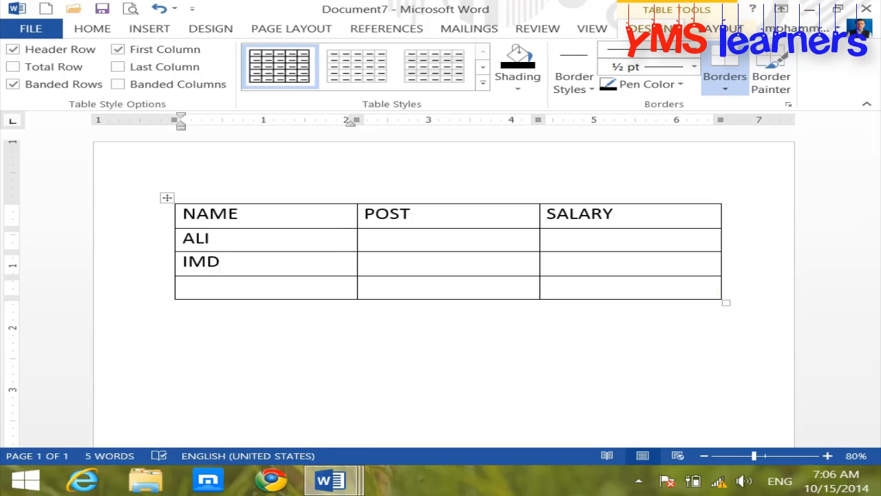
Fill the three cells below the POST heading with DOCTOR, ENGINEER and TEACHER.
key("Tab")
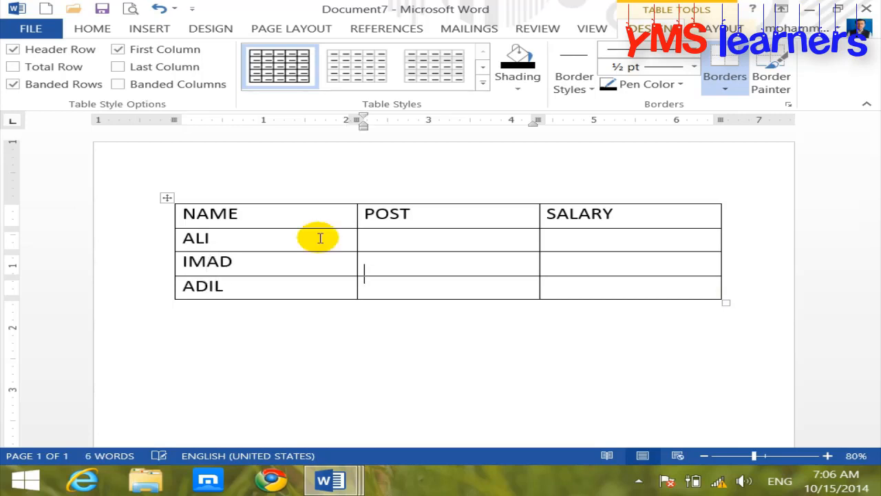
key("Tab")
type("D")
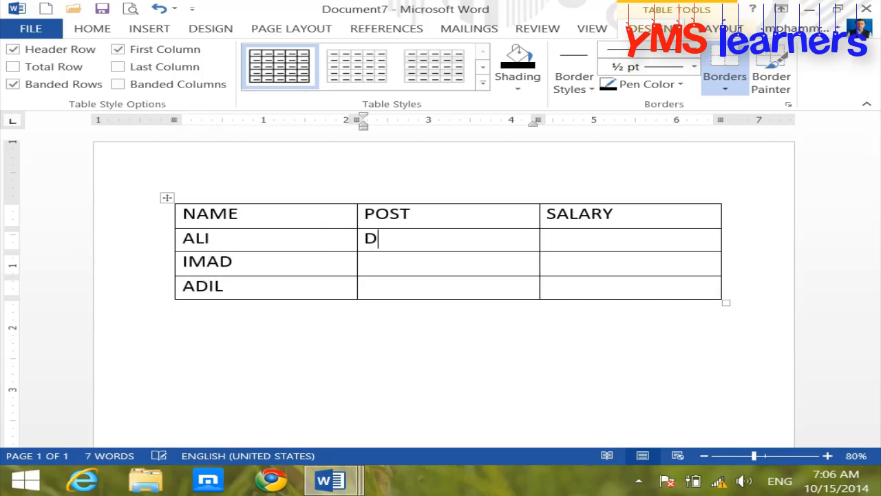
type("OCTOR")
key("Down")
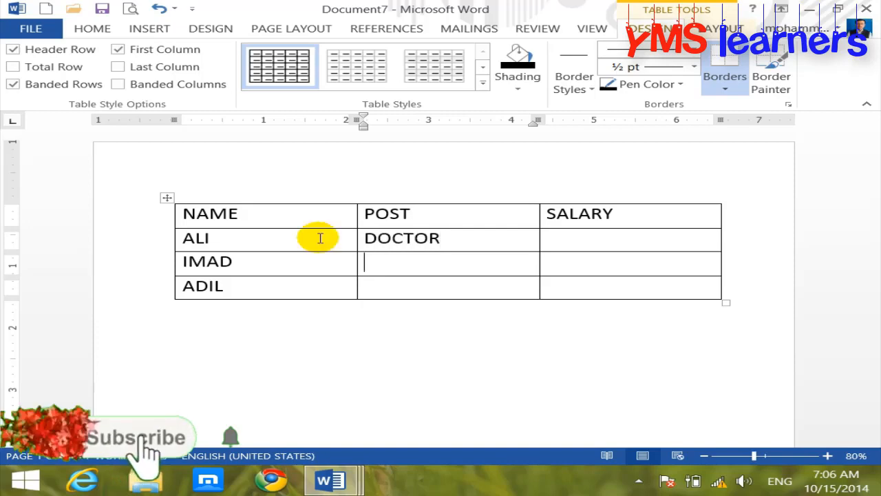
type("ENGINER")
key("BackSpace")
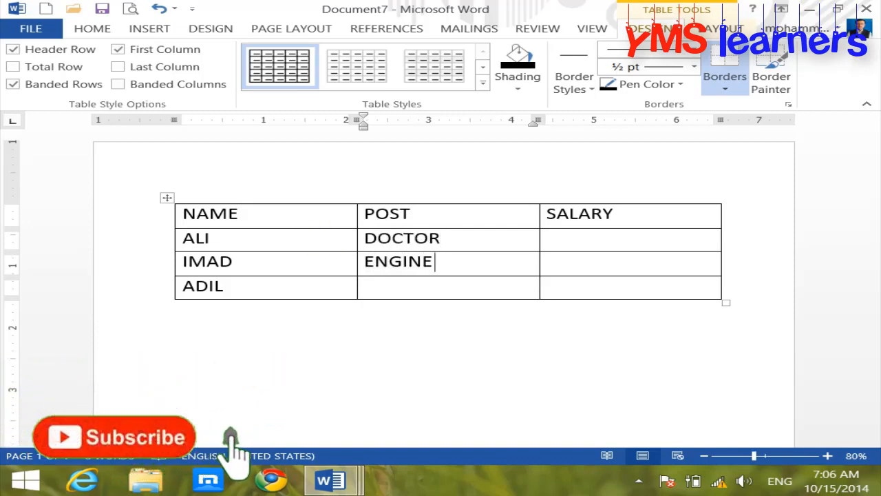
type("ER")
key("Down")
type("TEACE")
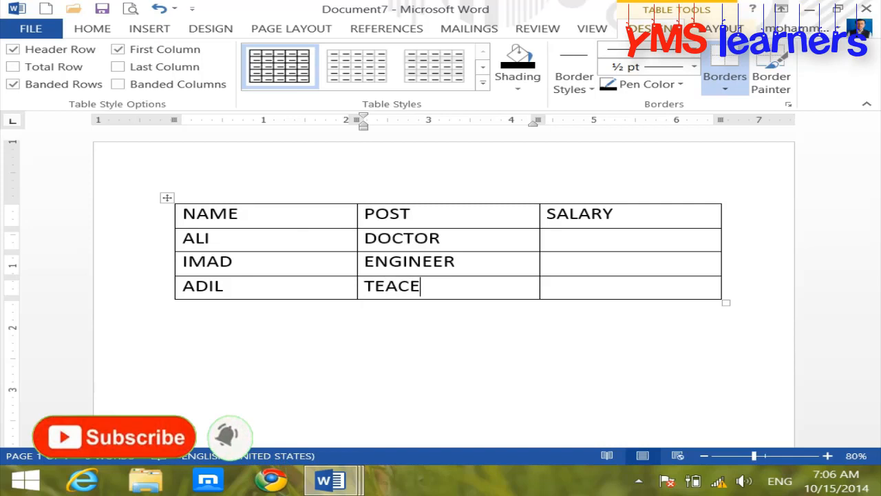
key("BackSpace")
Fill the three cells below the SALARY heading with 1000, 3000 and 2000.
key("Tab")
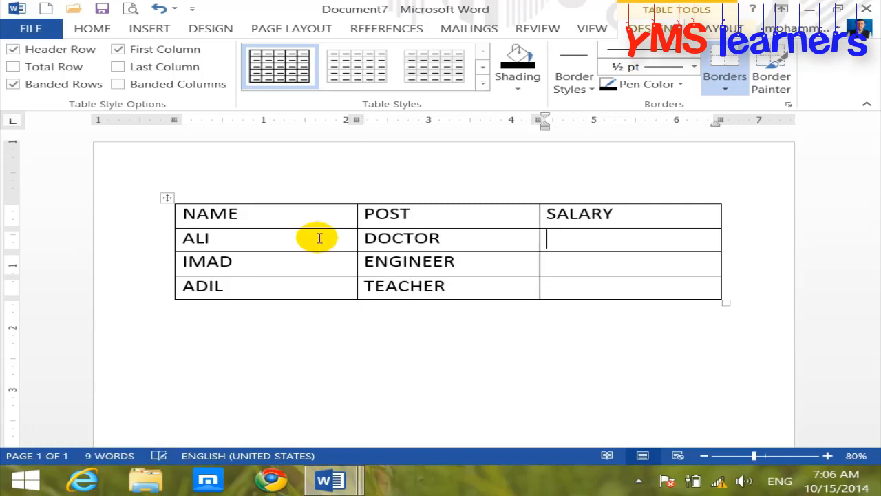
type("1000")
key("Down")
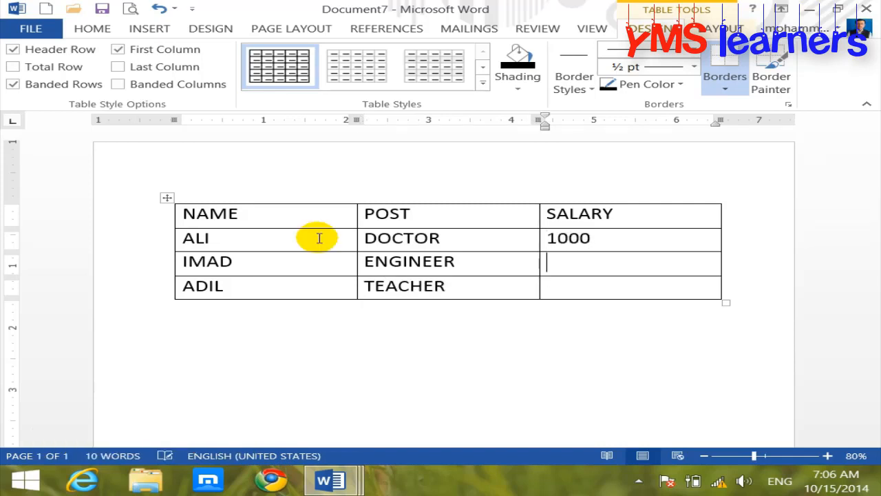
type("3000")
key("Down")
type("2")
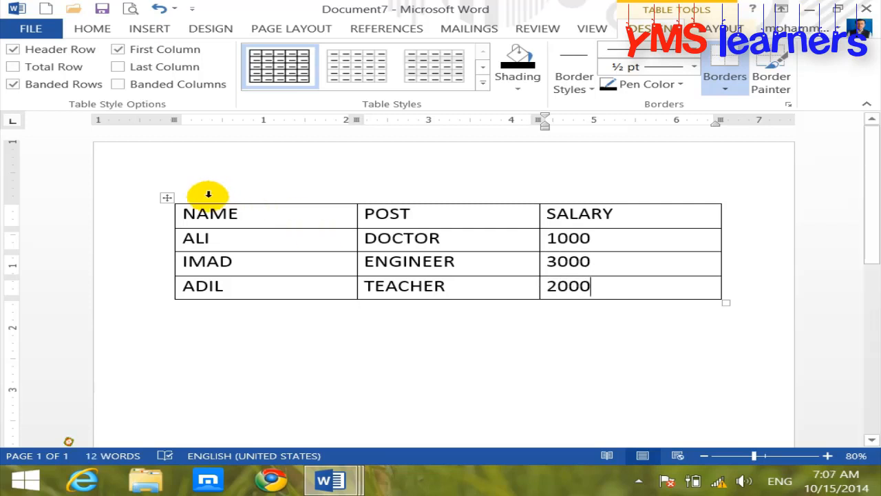
Append three empty rows to the end of the table, continuing from its last cell.
left_click(285, 218)
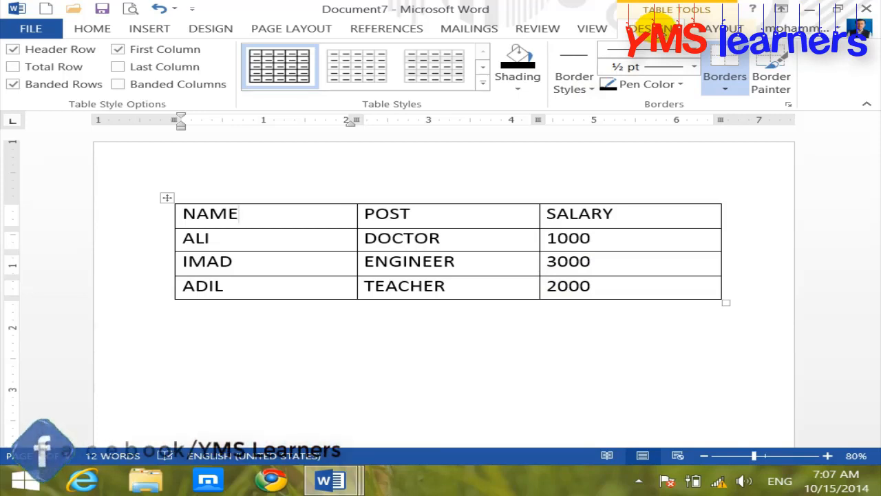
left_click(633, 285)
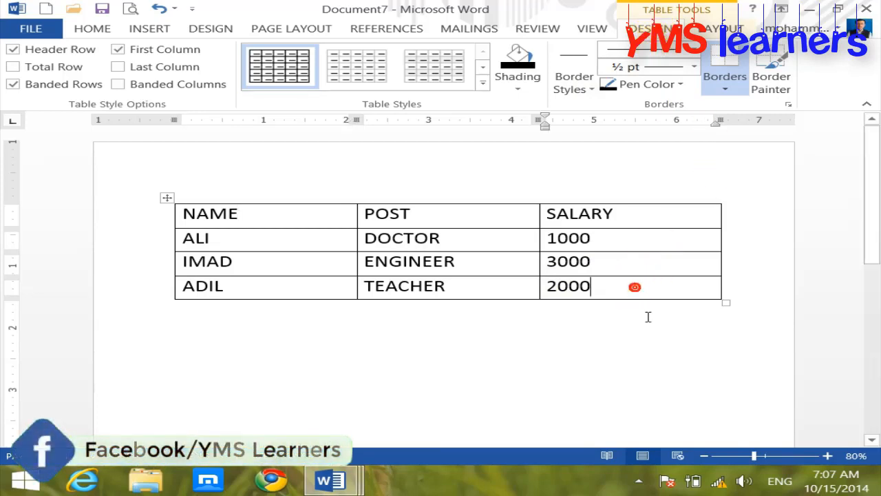
key("Tab")
key("Tab")
key("Tab")
key("Tab")
key("Tab")
key("Tab")
key("Tab")
key("Tab")
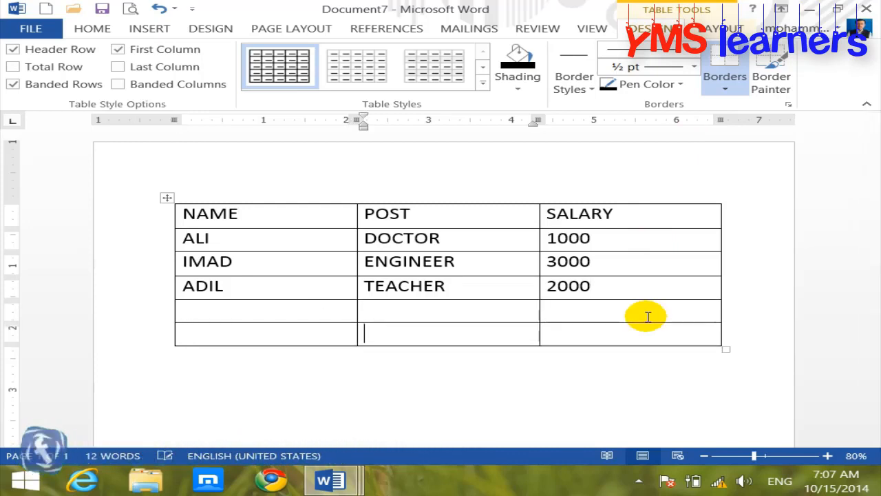
Enter a person's first name in capitals in the NAME cell of each of the three new rows.
left_click(301, 313)
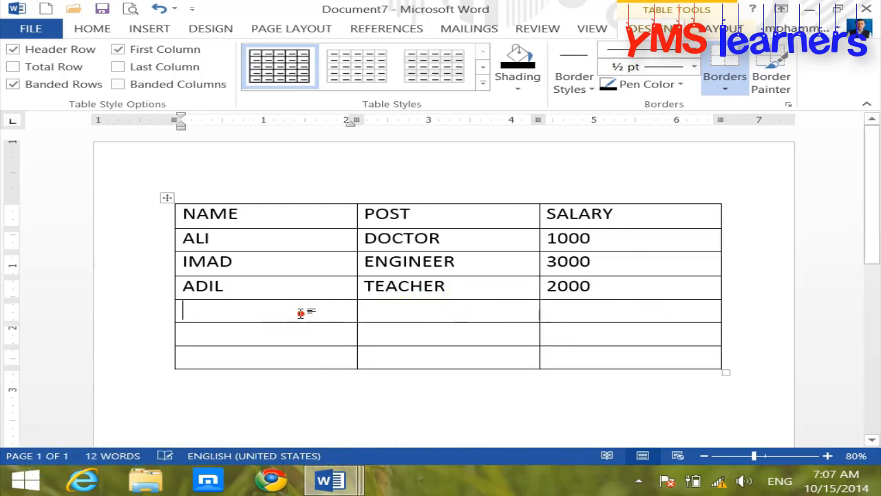
type("JAMAL")
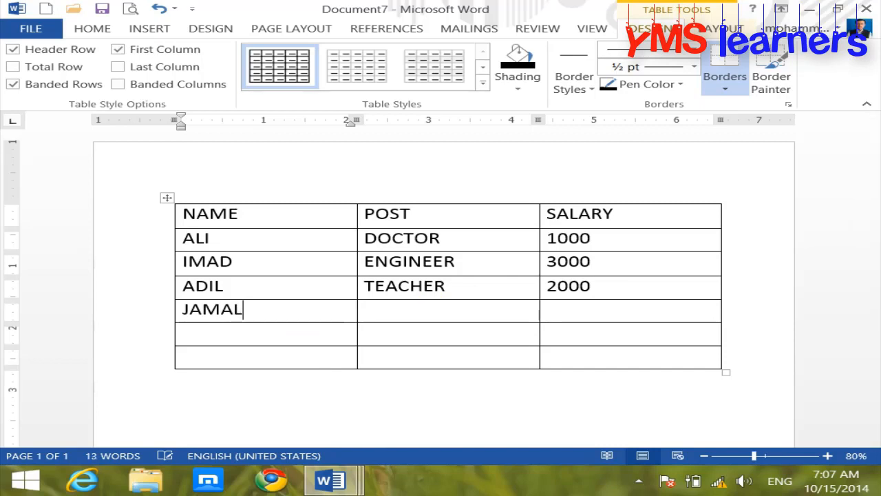
key("Down")
type("UMER")
key("Down")
type("AY")
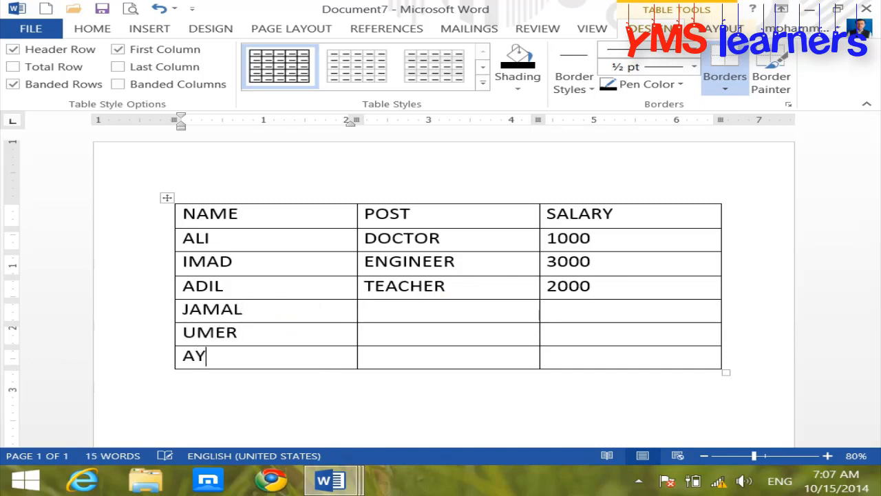
Enter TEACHER, ENGINEER and CLERK in the POST column of the three new rows.
key("Right")
key("Up")
key("Up")
type("TEA")
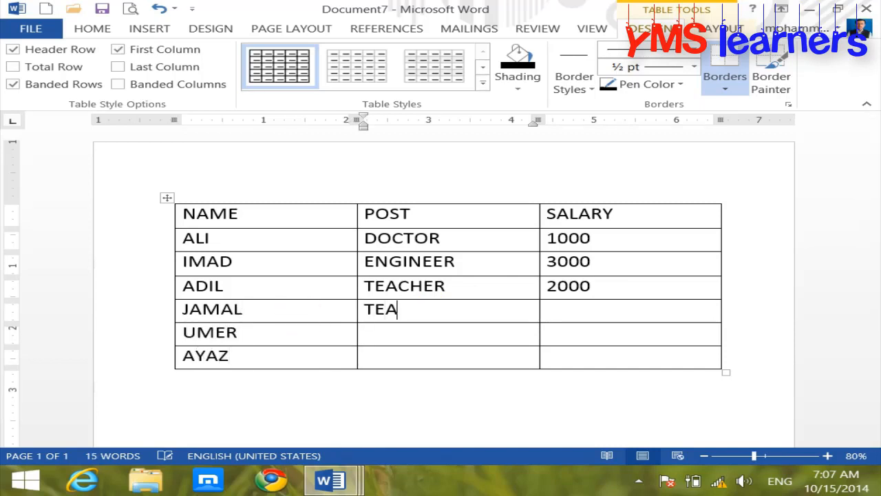
key("Down")
type("ENGINEE")
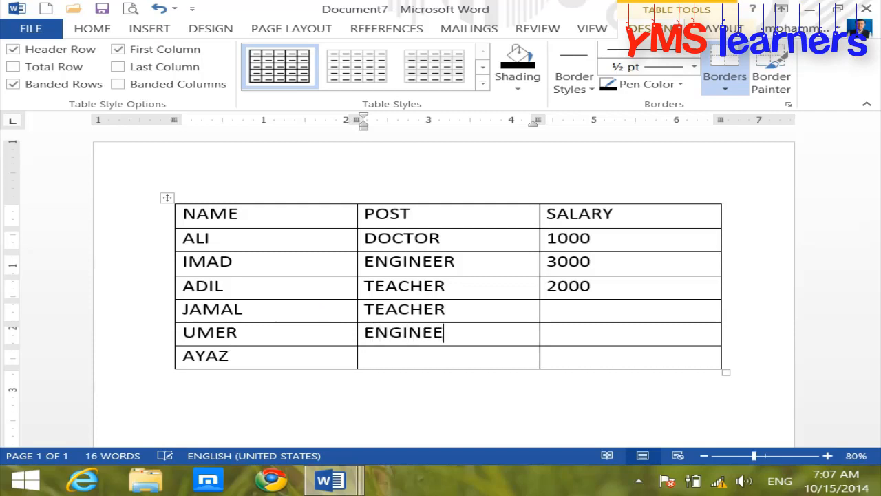
type("R")
key("Down")
type("CL")
Enter the salaries 4000, 5000 and 6000 in the SALARY column of the three new rows.
key("Tab")
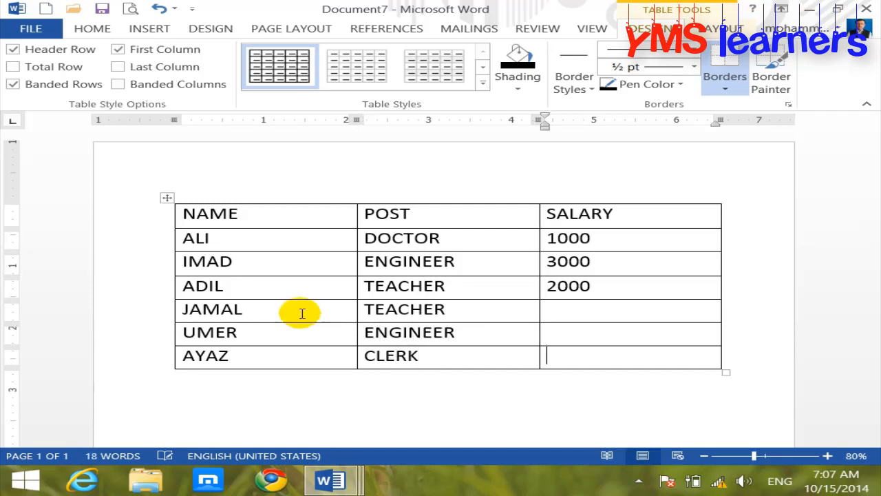
type("40005")
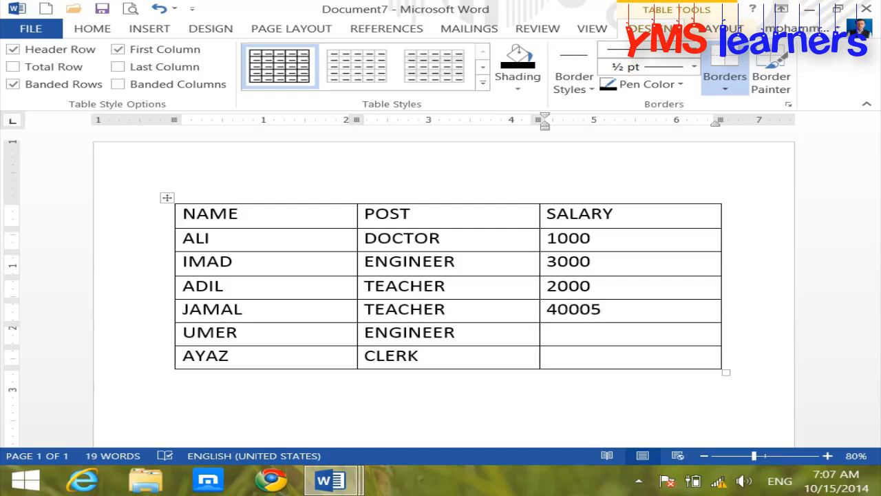
key("BackSpace")
key("Down")
type("5000")
key("Down")
type("60")
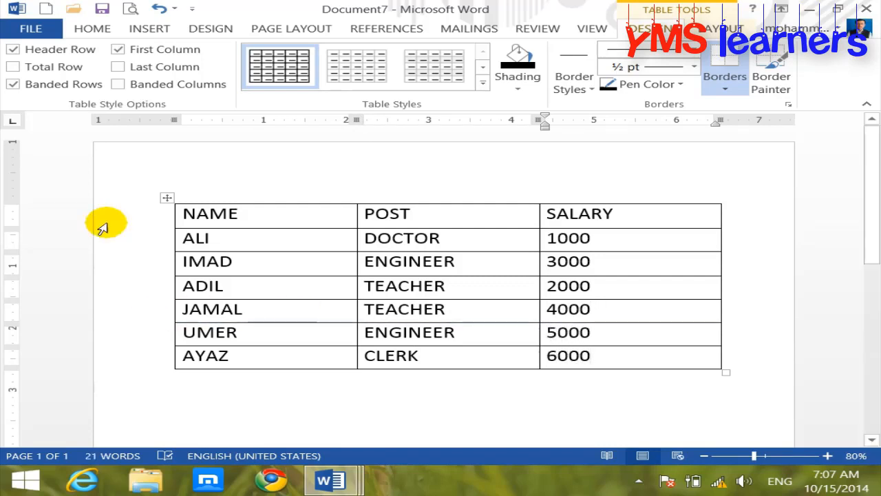
Apply the plain table style with light grey grid lines to the table and set the page color to black.
left_click(320, 219)
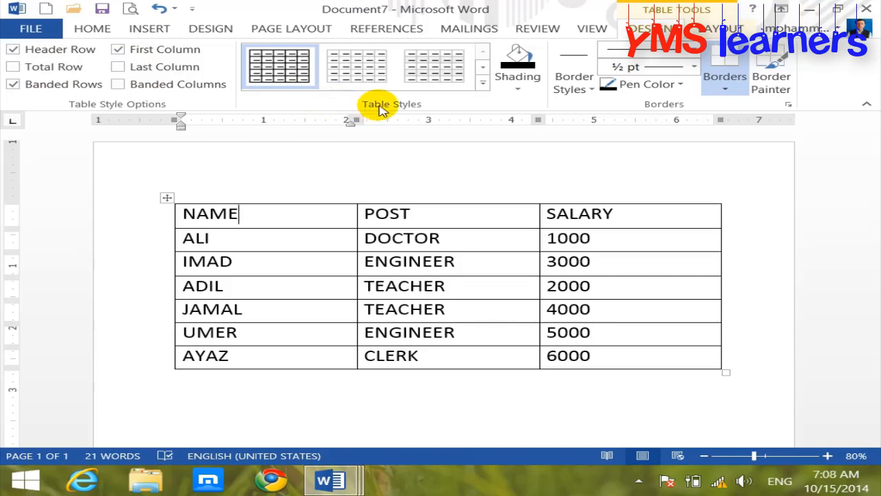
left_click(360, 64)
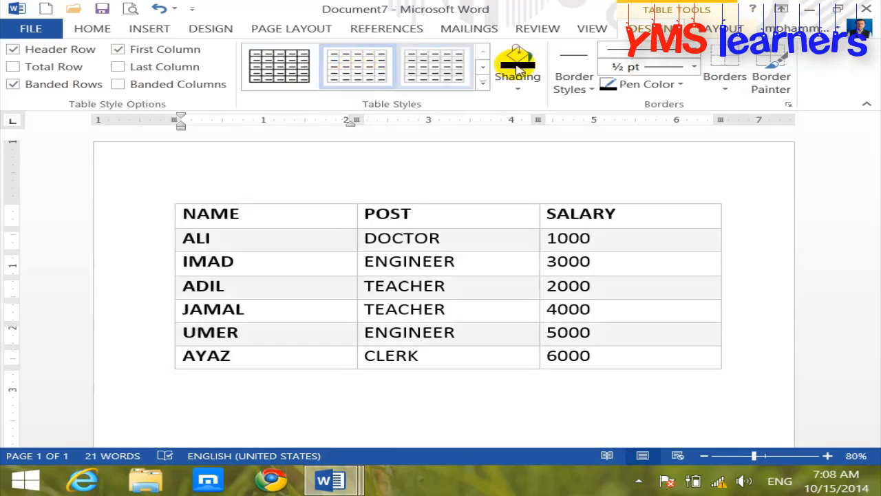
left_click(212, 28)
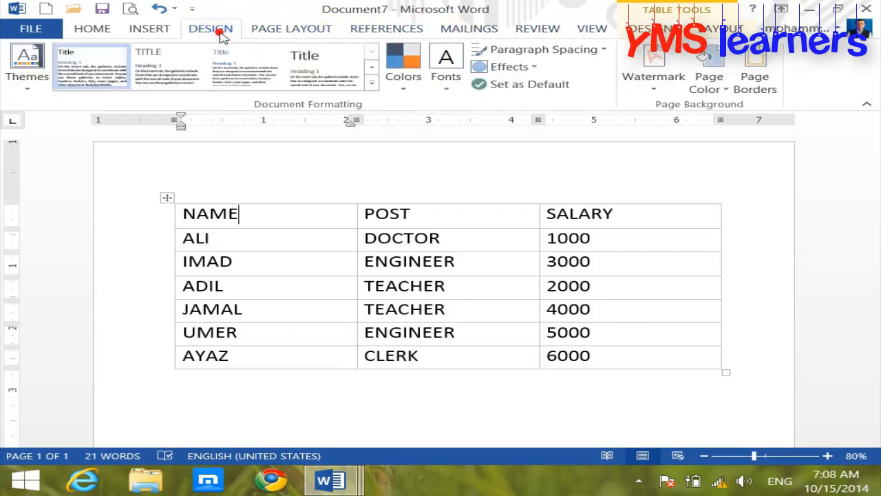
left_click(703, 87)
left_click(715, 123)
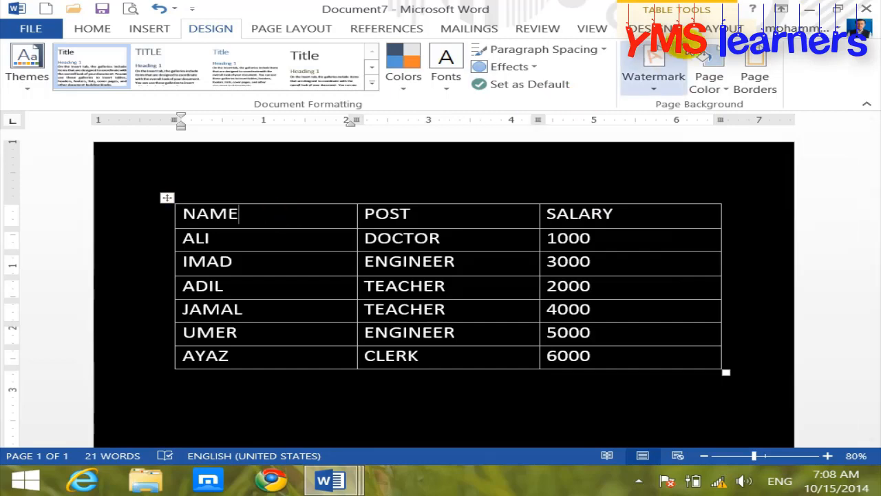
Apply the gold light style from the first row of Grid Tables to the table.
left_click(662, 29)
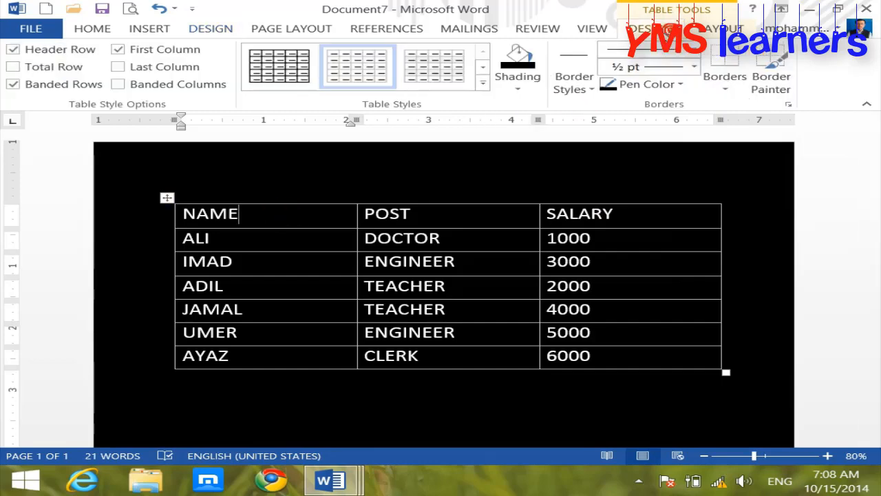
left_click(483, 84)
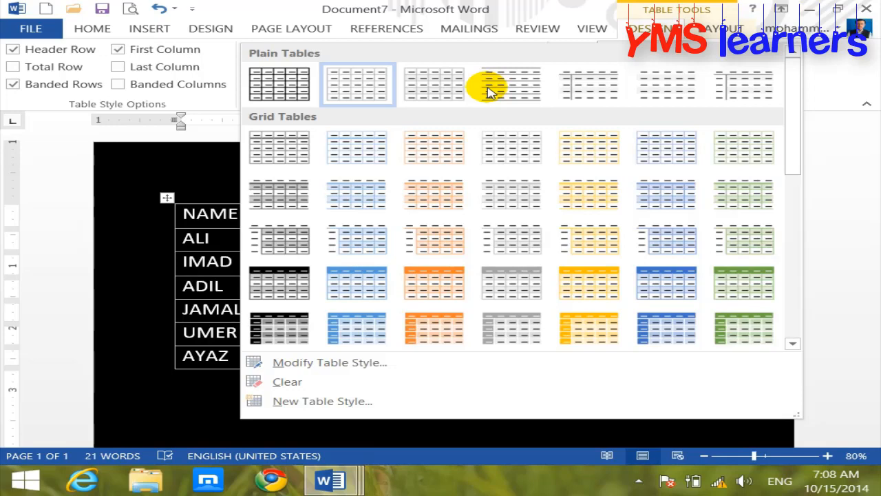
left_click(589, 149)
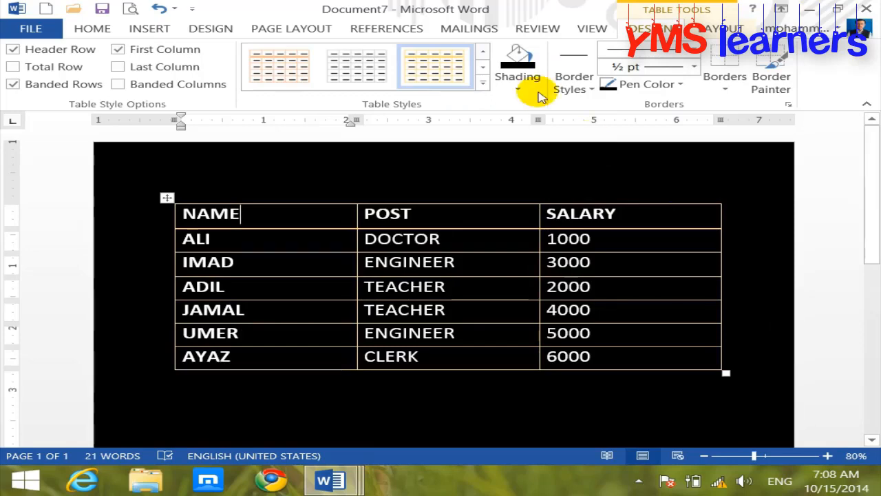
Apply the gold banded style from the fourth row of Grid Tables, followed by the solid gold style from List Tables.
left_click(484, 84)
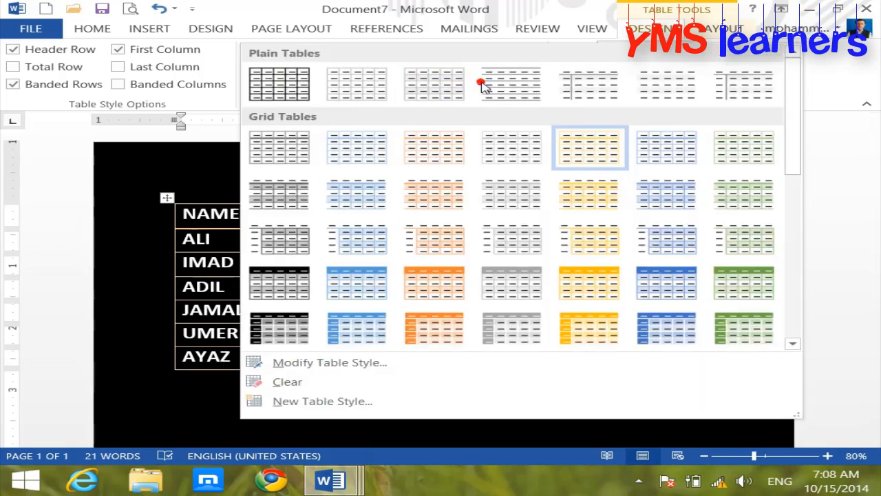
left_click(599, 284)
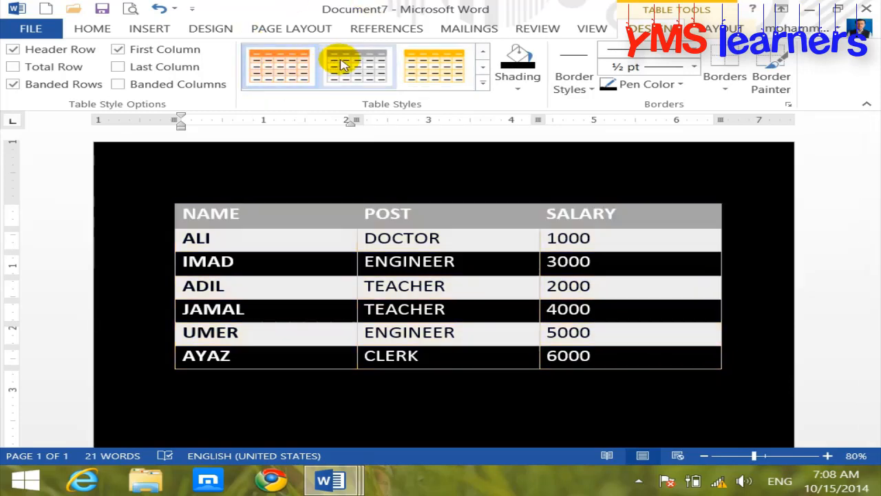
left_click(482, 84)
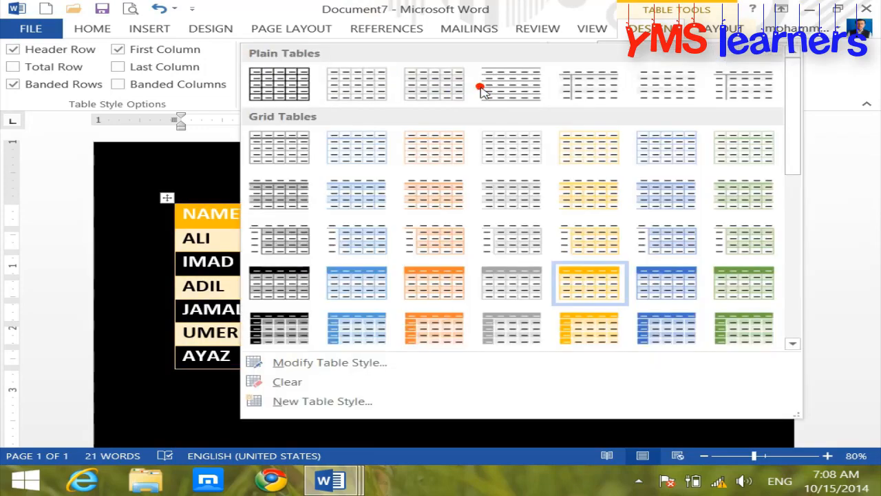
left_click_drag(793, 158, 791, 331)
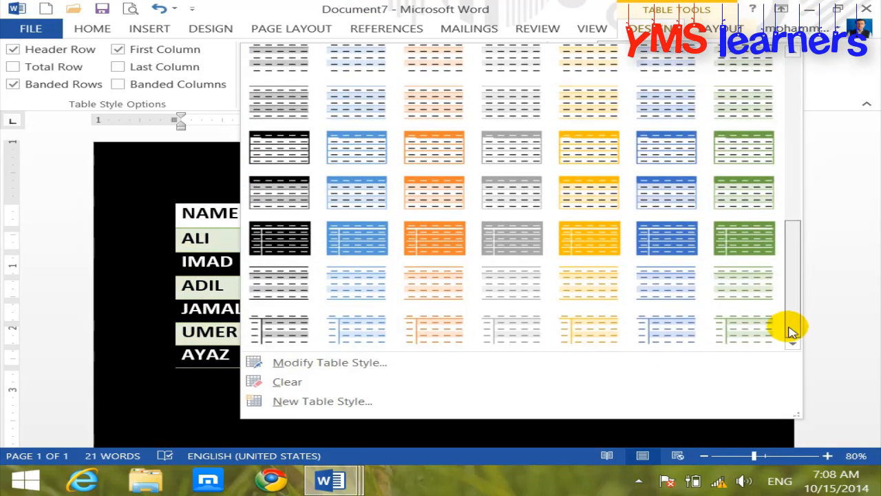
left_click(612, 237)
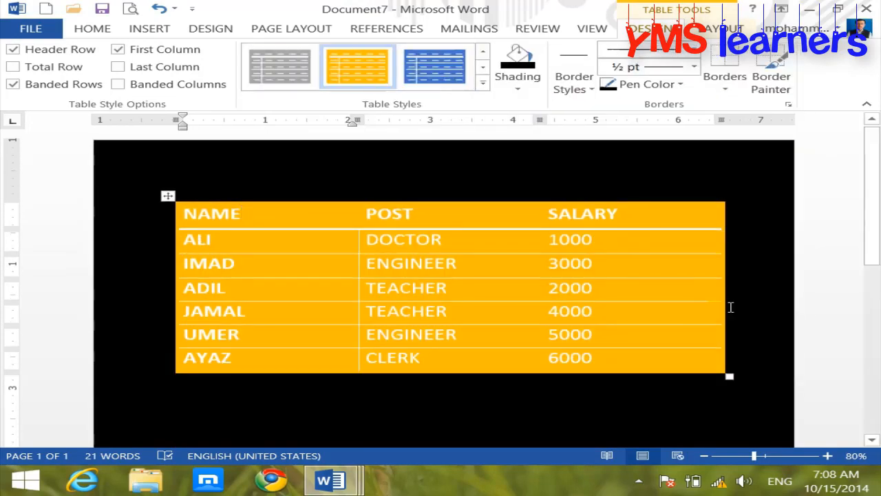
Apply the orange Grid Table 5 Dark - Accent 2 style to the table.
left_click(482, 82)
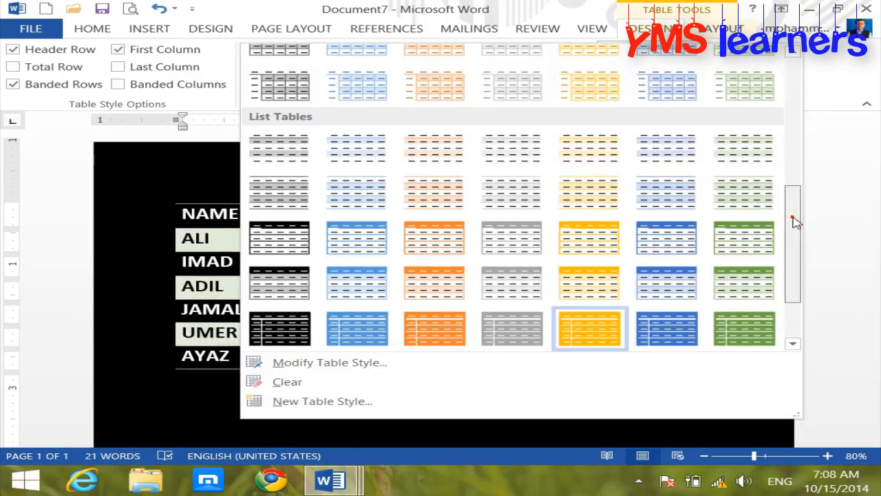
left_click_drag(796, 220, 771, 159)
left_click(430, 170)
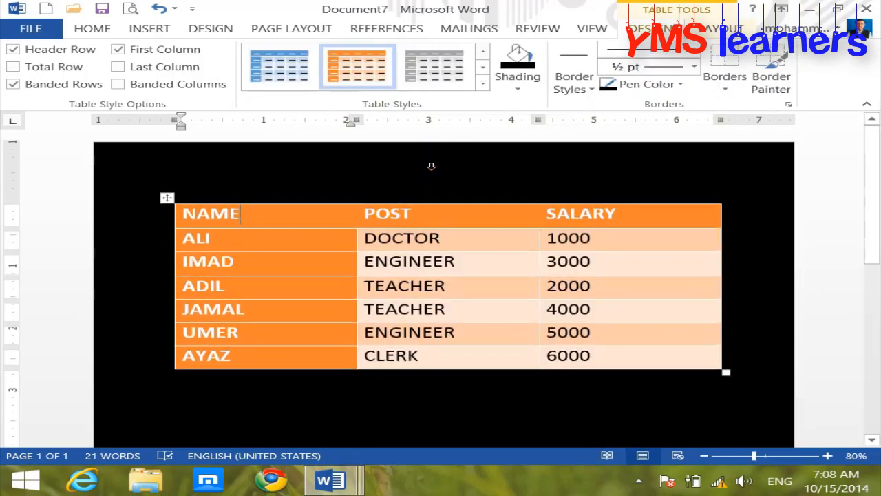
left_click(757, 230)
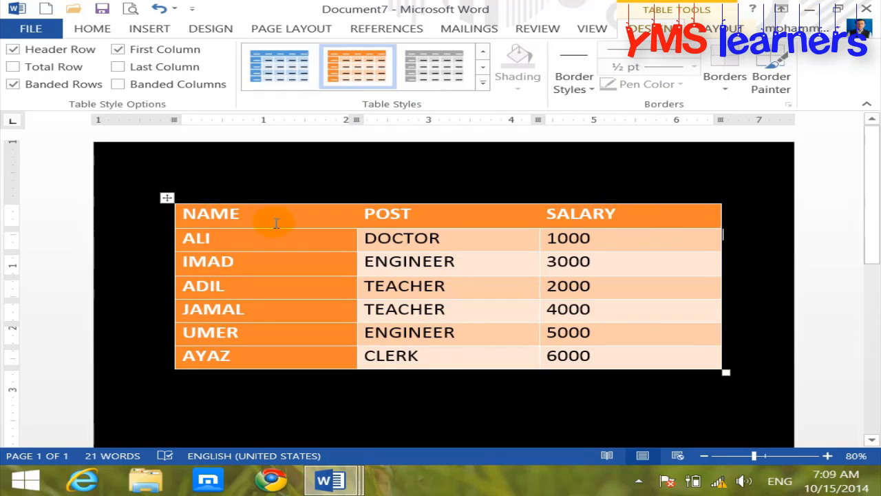
Try the first two Plain Tables styles on the table, ending on the first one with dark grid lines.
left_click(484, 84)
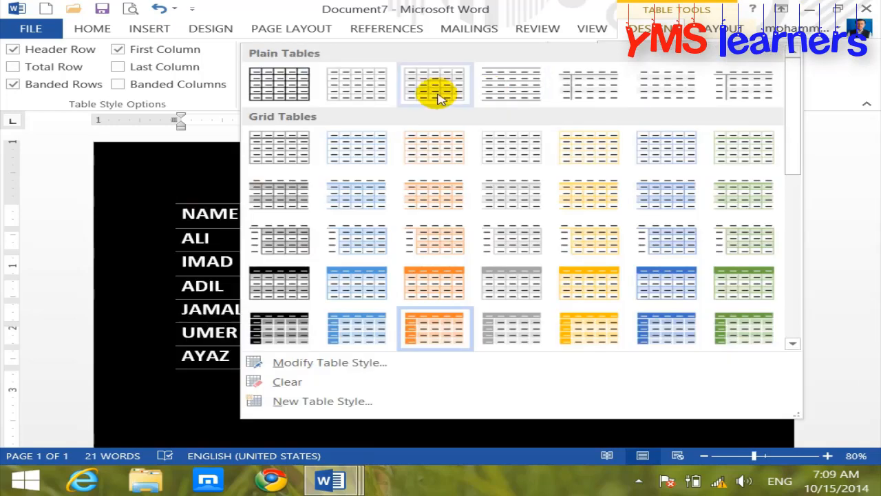
left_click(290, 85)
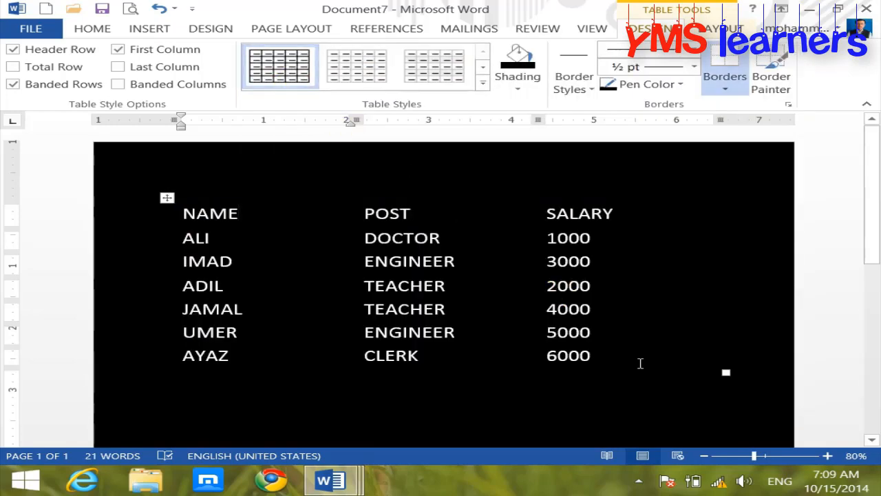
left_click(356, 73)
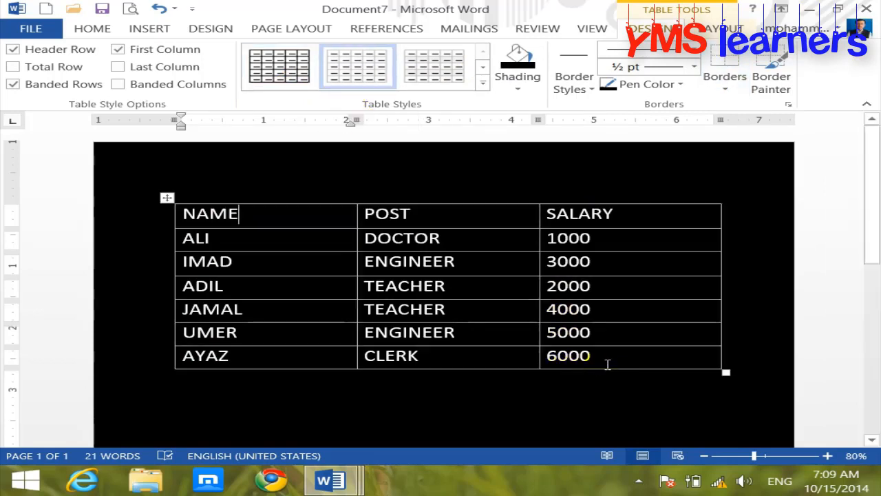
left_click(283, 71)
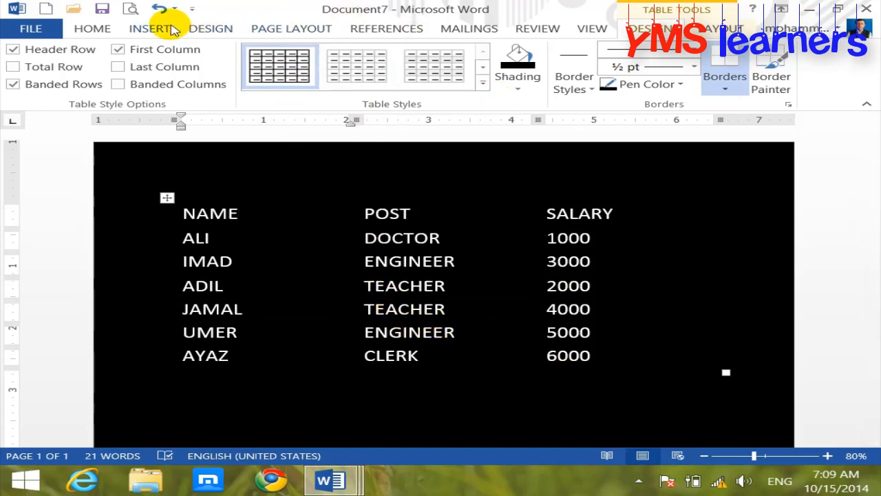
Set the page color to the lightest orange theme shade.
left_click(203, 28)
left_click(716, 85)
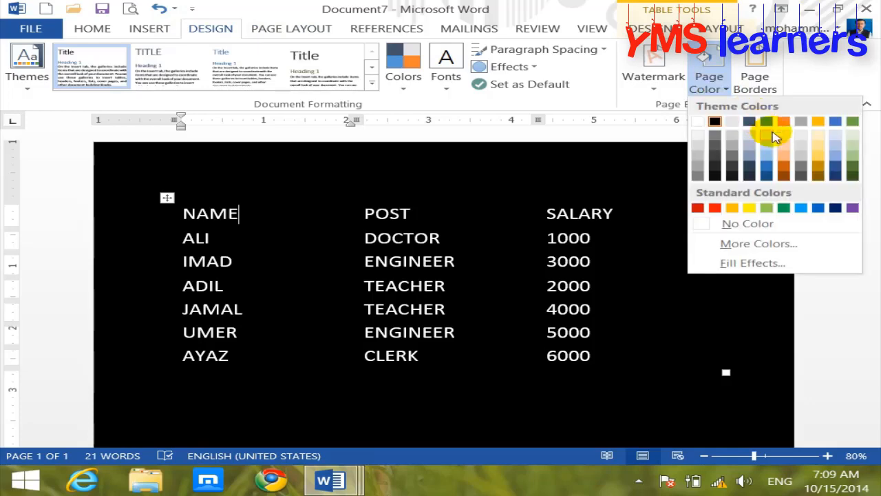
left_click(787, 139)
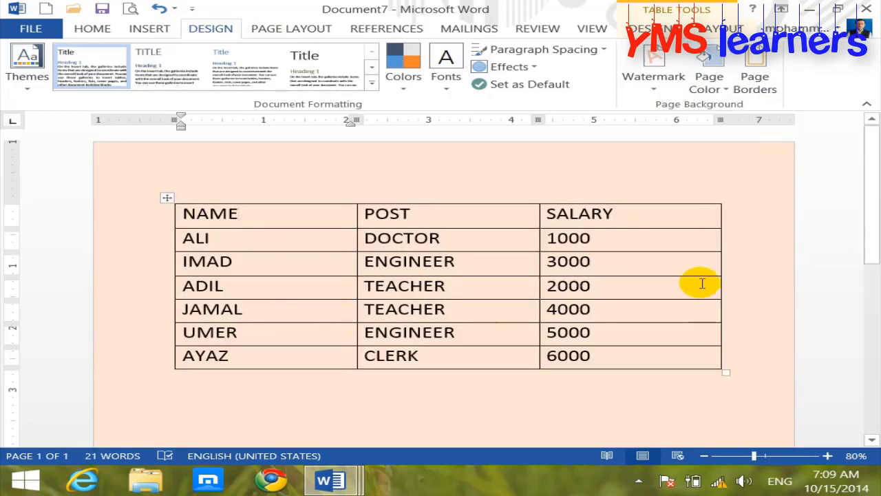
Restyle the salary table with the orange Grid Table 5 Dark - Accent 2 style.
left_click(291, 218)
left_click(646, 29)
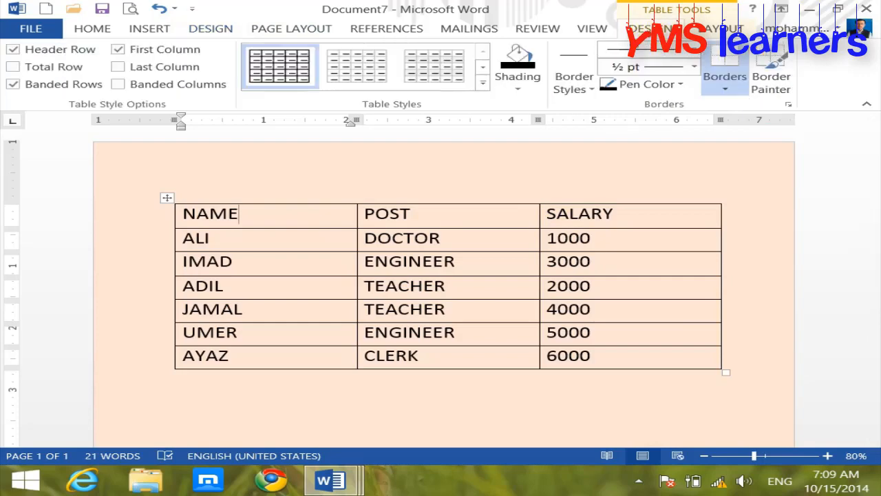
left_click(484, 91)
left_click_drag(797, 131, 796, 169)
left_click(447, 219)
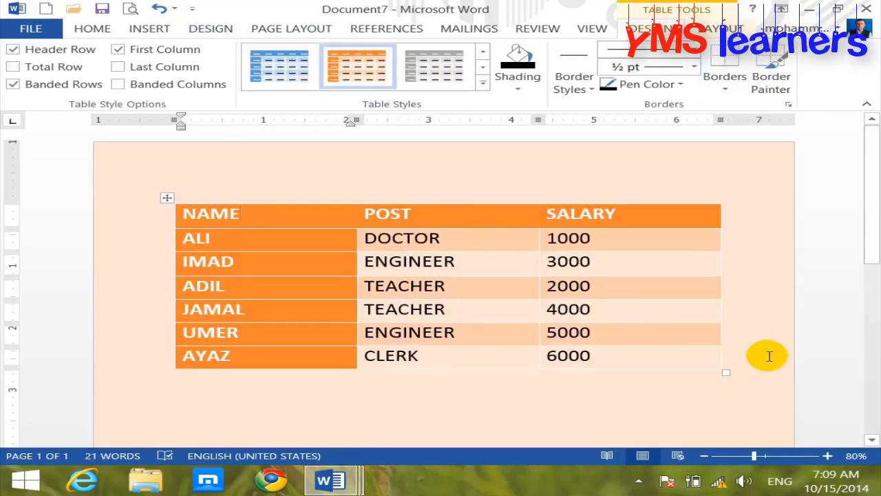
Set the page color to the lightest blue theme shade.
left_click(207, 28)
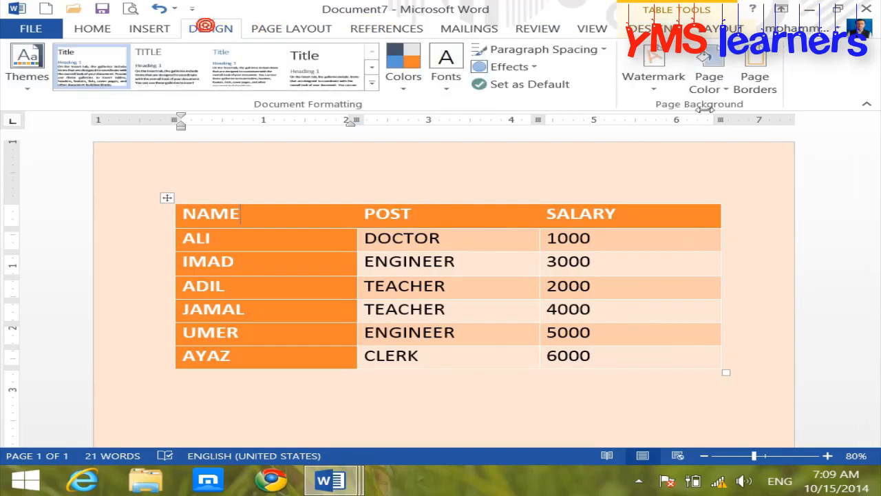
left_click(721, 89)
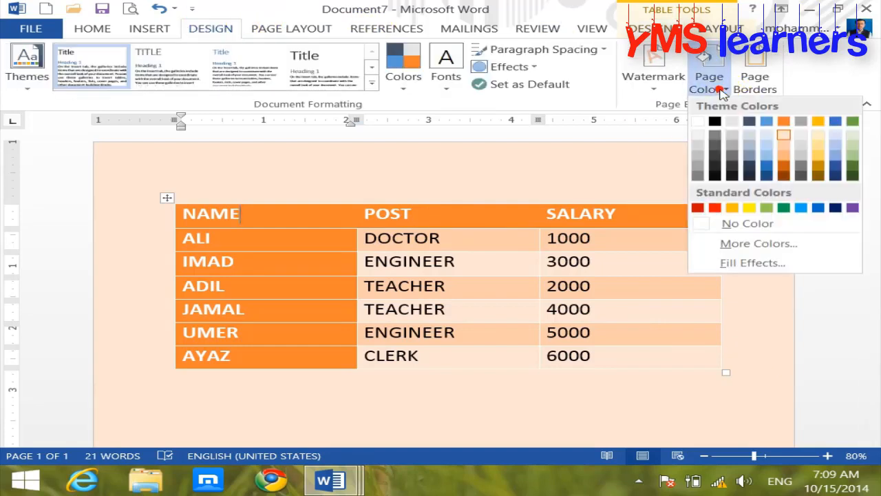
left_click(767, 137)
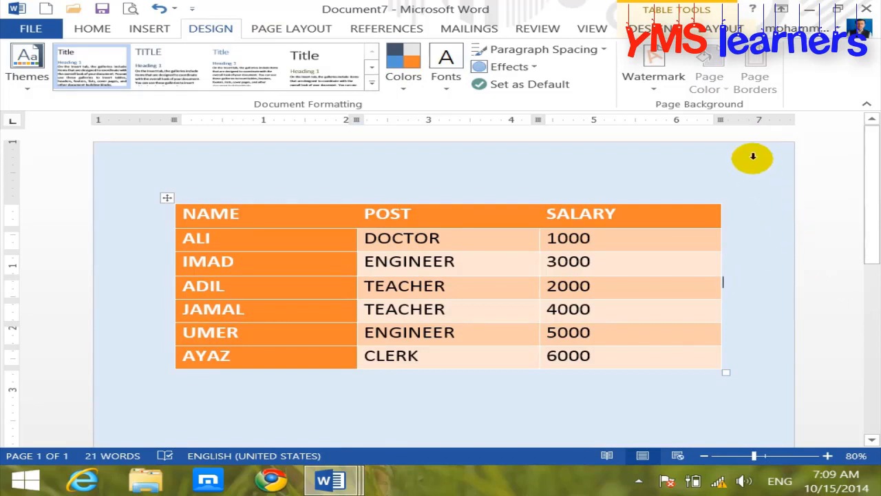
Change the page color to the standard dark blue.
left_click(647, 242)
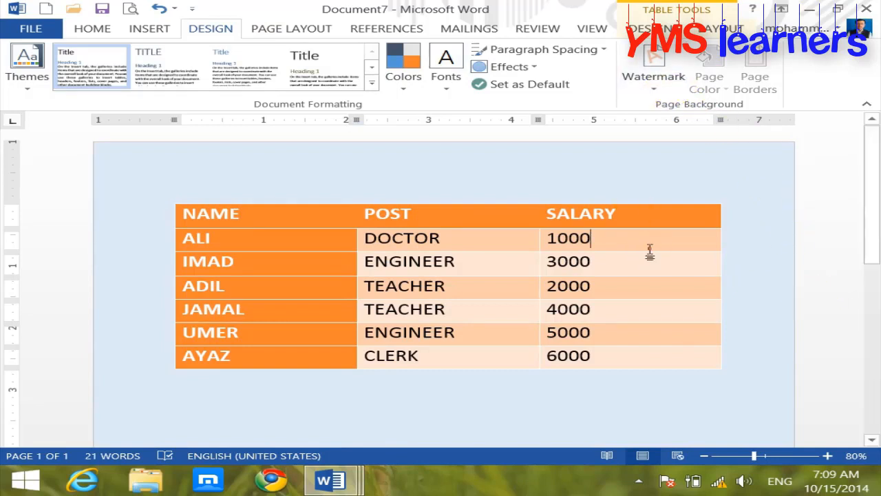
left_click(709, 79)
left_click(834, 205)
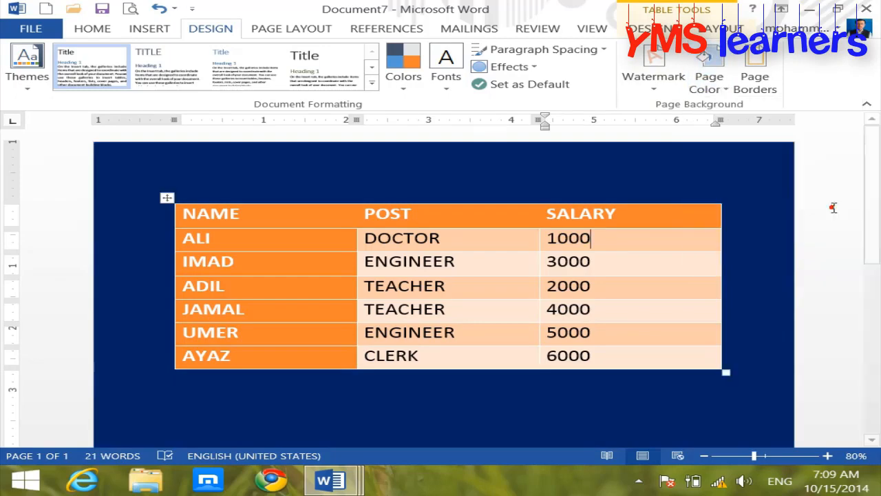
left_click(765, 251)
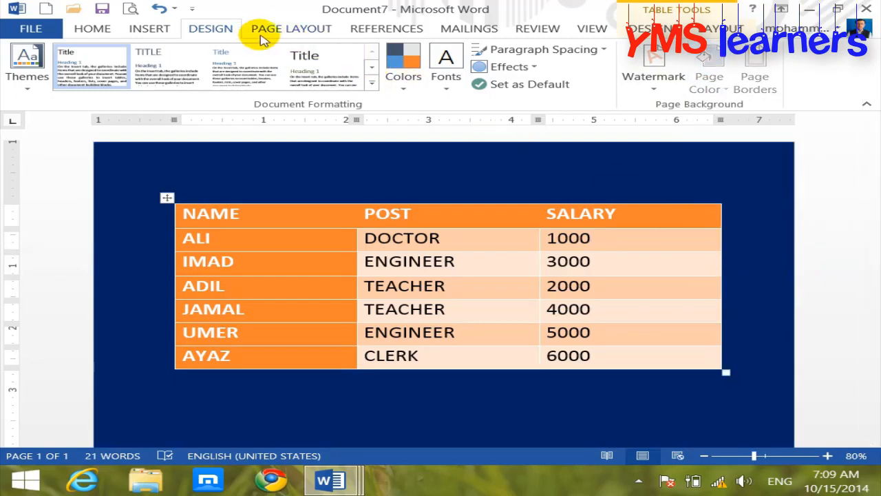
Select the whole table, open its current table style for modification and rename the style MY TABLE STYLE.
left_click(647, 28)
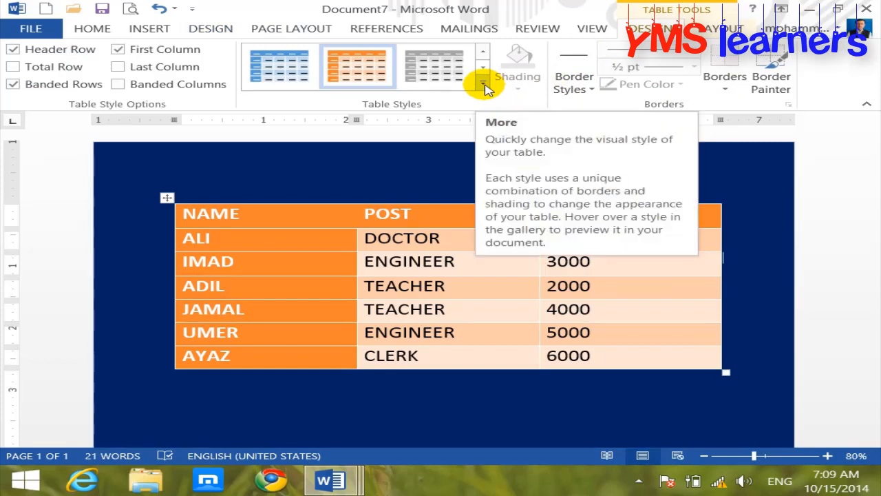
left_click(275, 214)
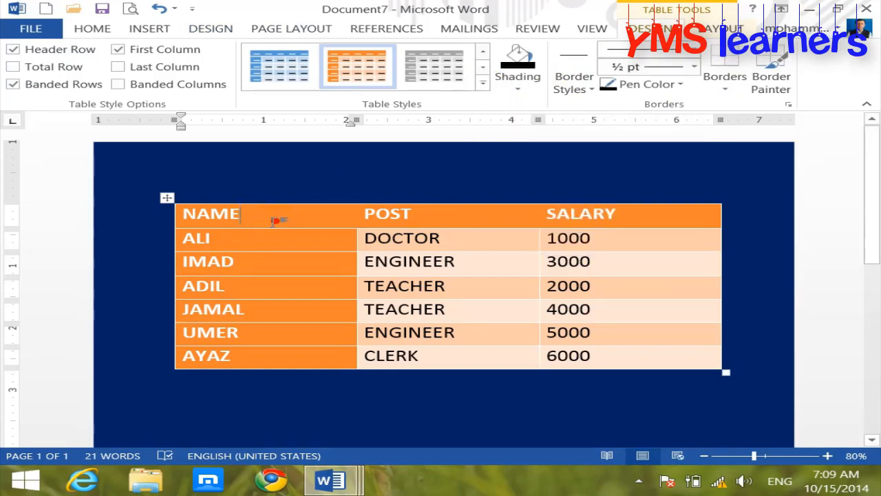
left_click(166, 197)
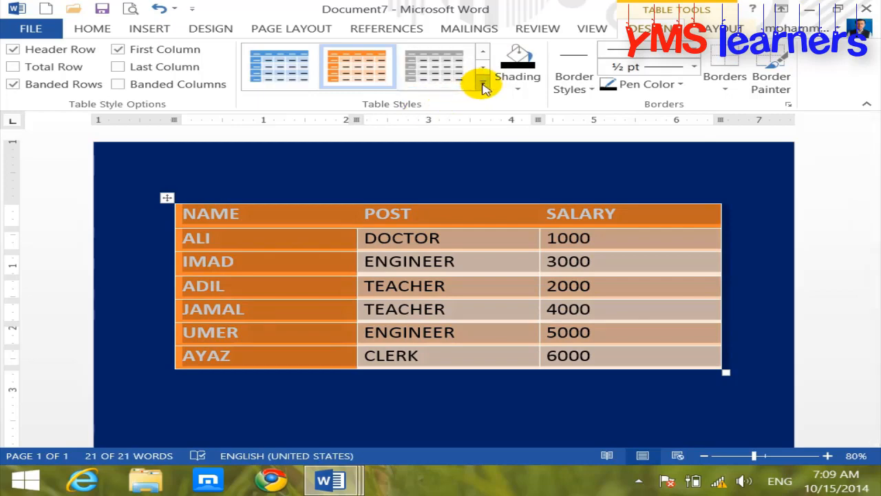
left_click(483, 82)
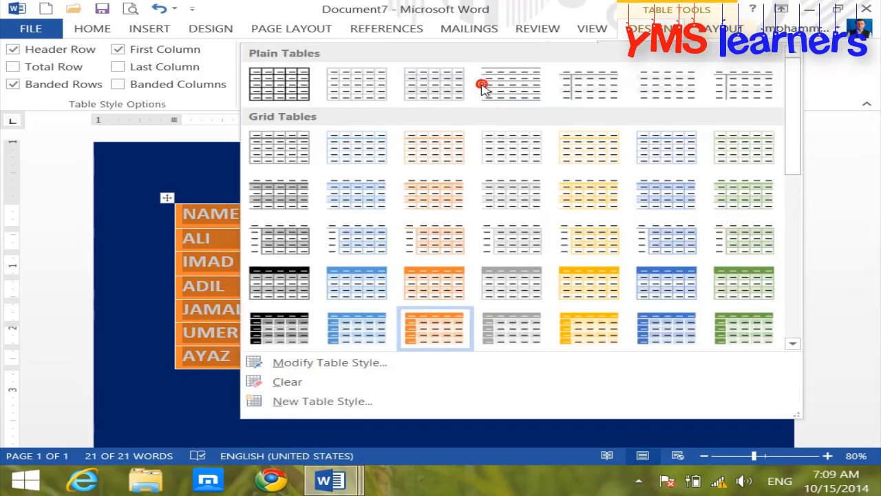
left_click(349, 365)
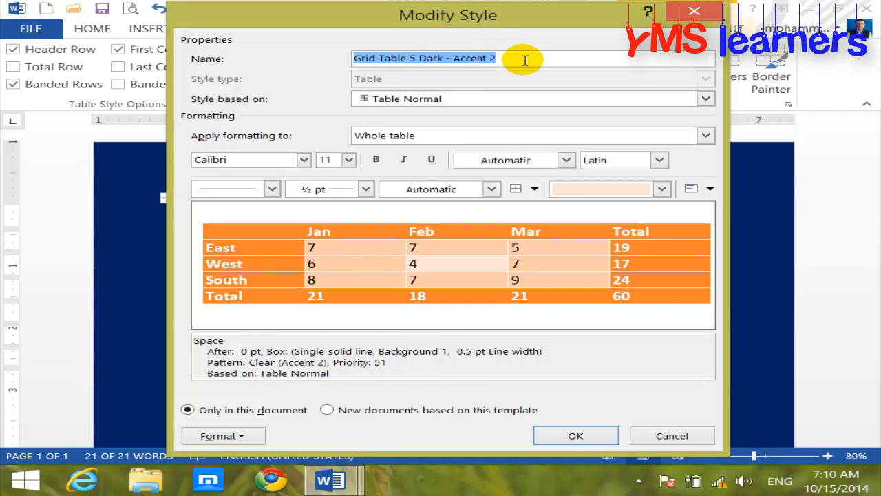
type("m")
key("BackSpace")
type("MY TABLE STYLE")
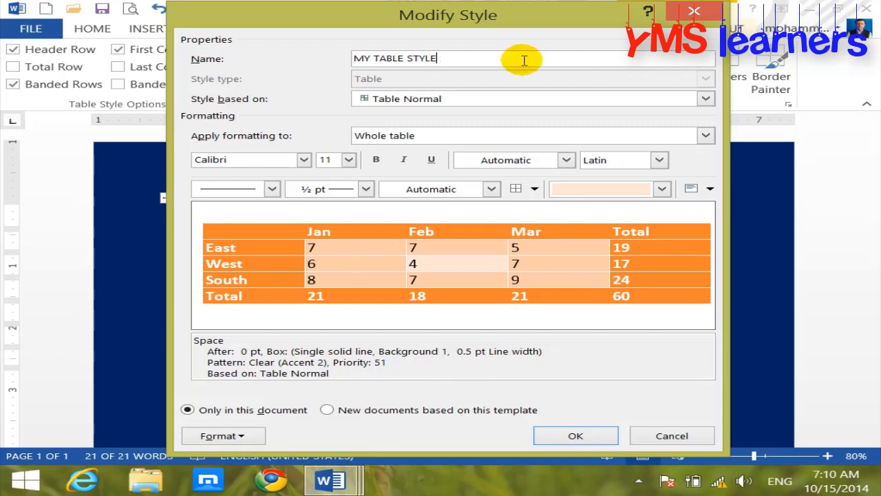
Direct the style's formatting to the header row and set its font to Broadway.
left_click(451, 135)
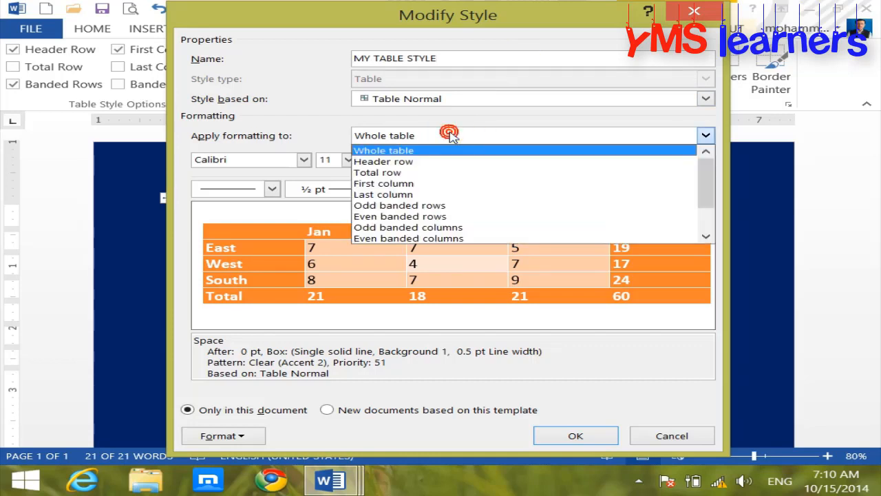
left_click(424, 162)
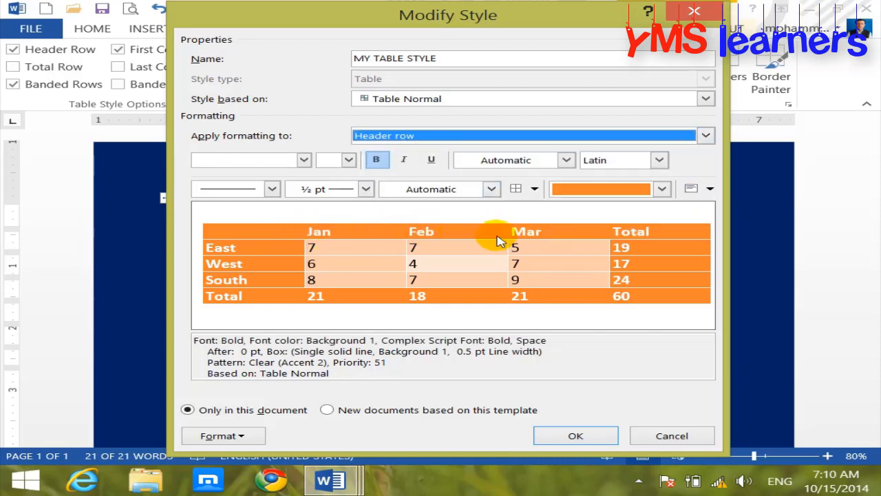
left_click(304, 159)
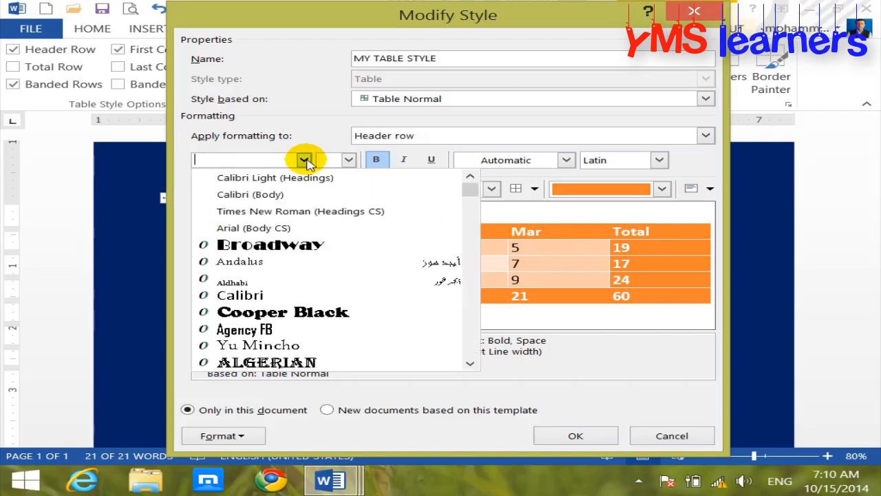
left_click(296, 244)
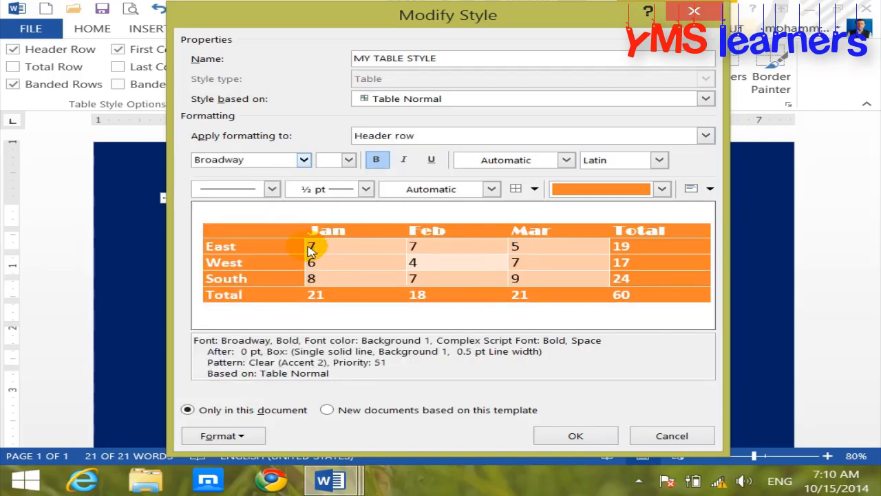
Turn off bold for the header row and set its font color to standard red.
left_click(376, 159)
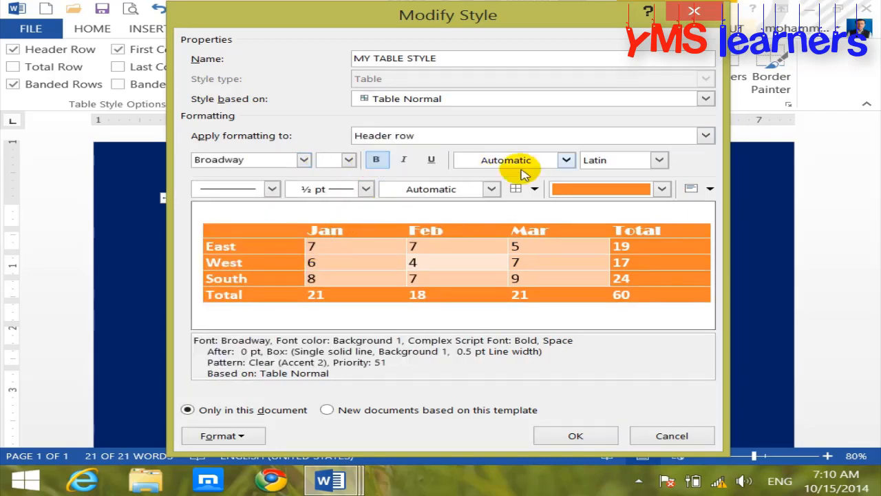
left_click(566, 159)
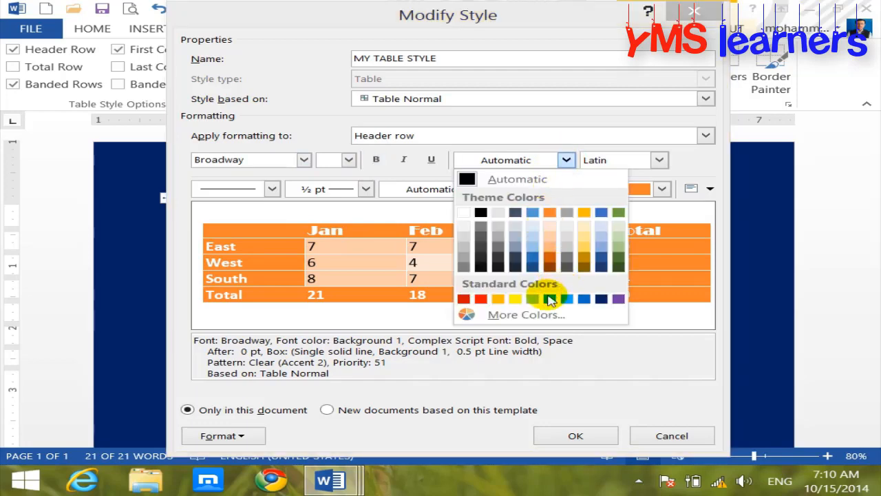
left_click(482, 299)
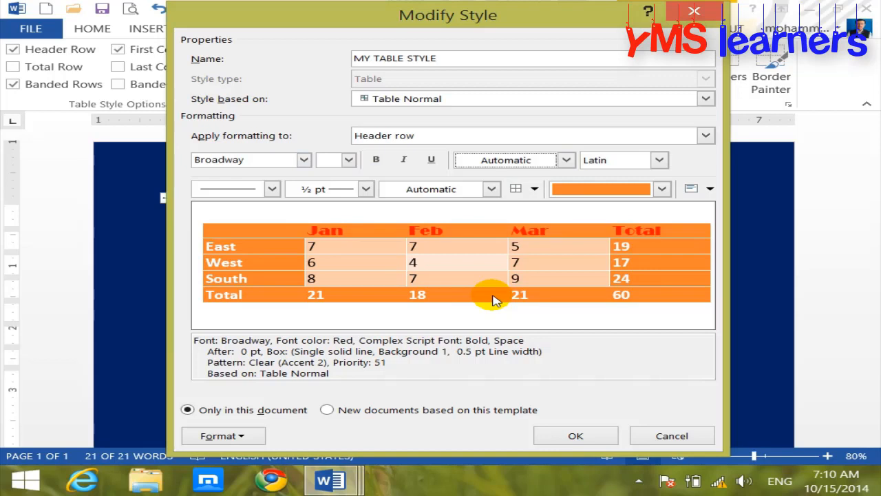
left_click(272, 189)
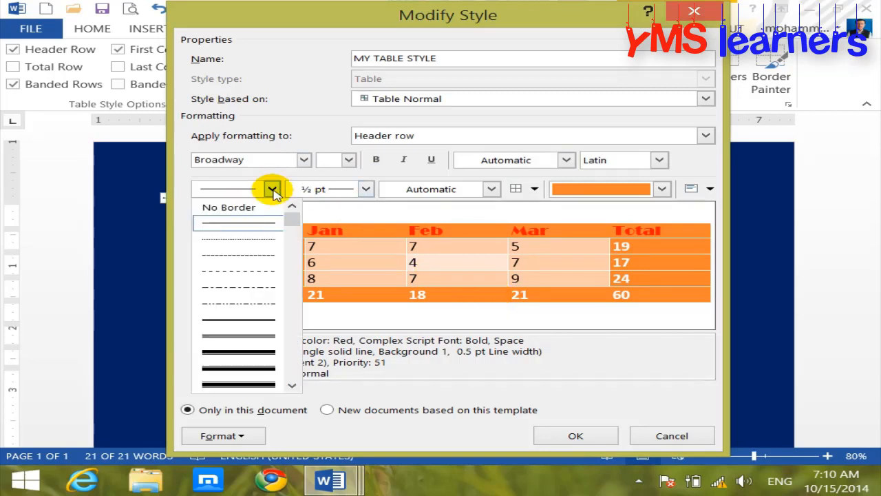
left_click(272, 189)
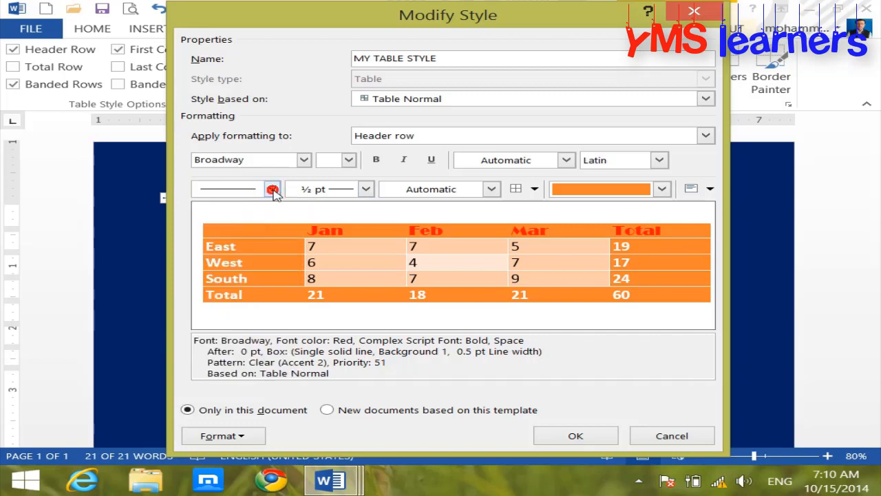
left_click(369, 190)
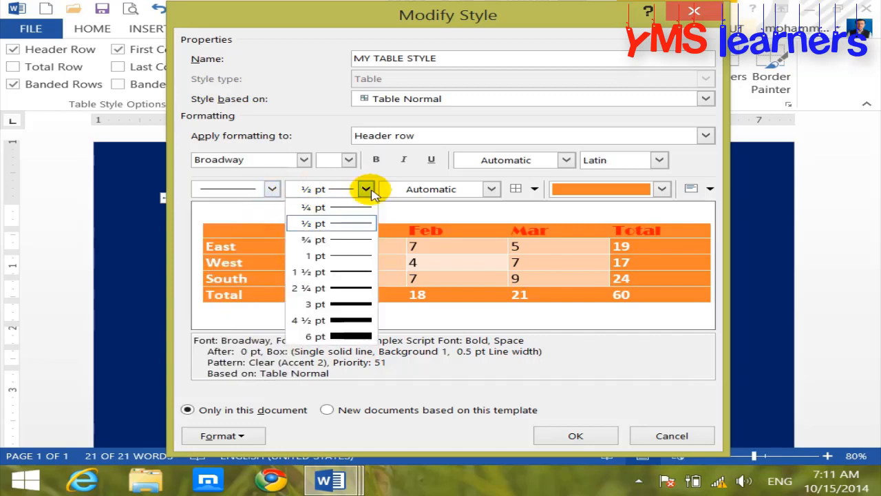
left_click(366, 189)
left_click(490, 189)
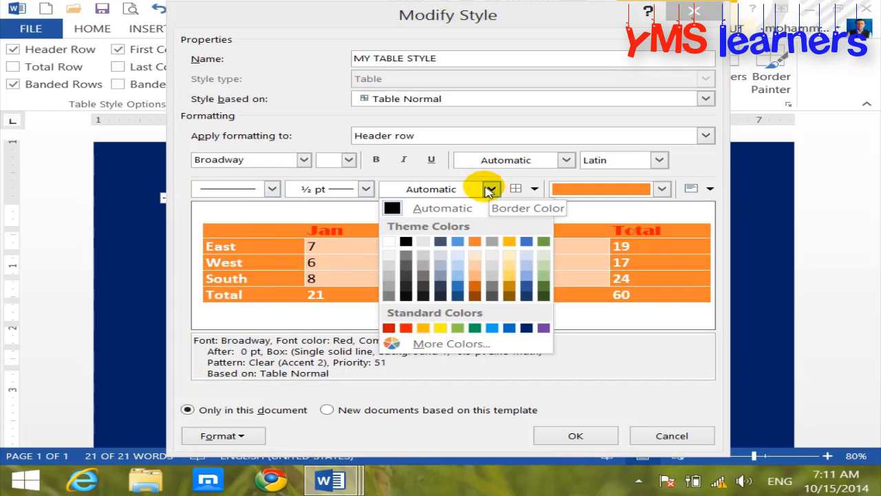
left_click(490, 191)
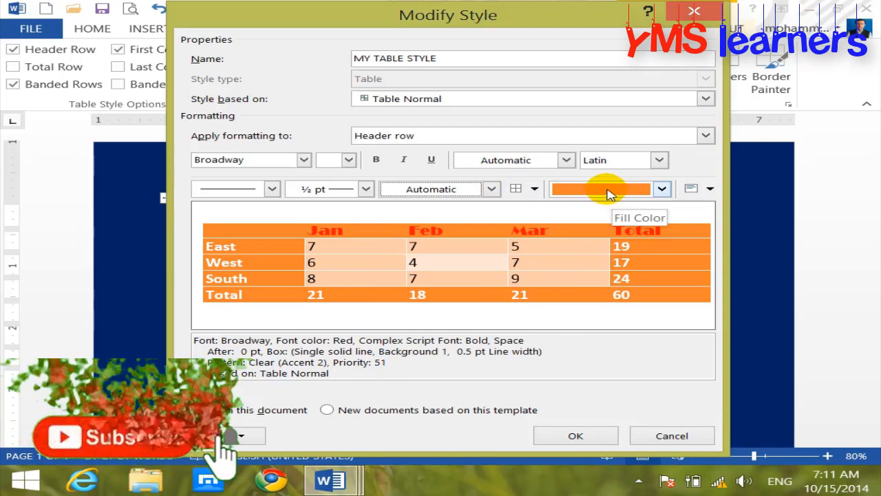
Set the header row's fill color to standard yellow.
left_click(582, 189)
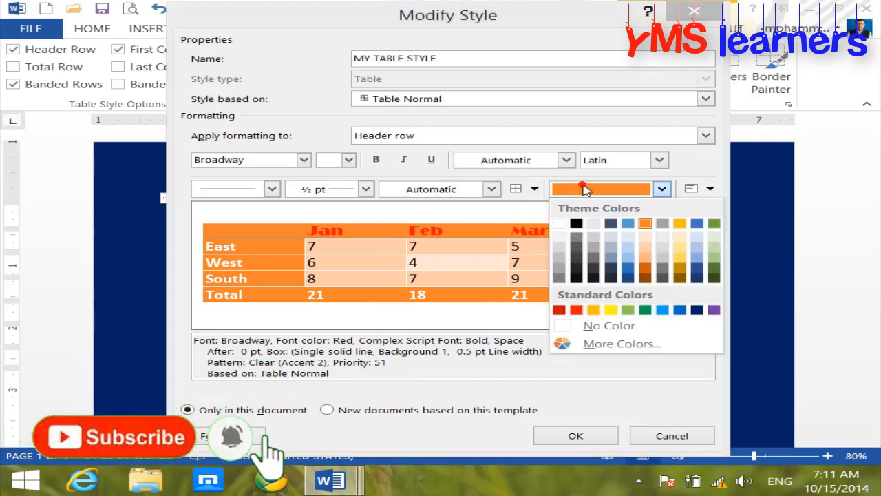
left_click(611, 310)
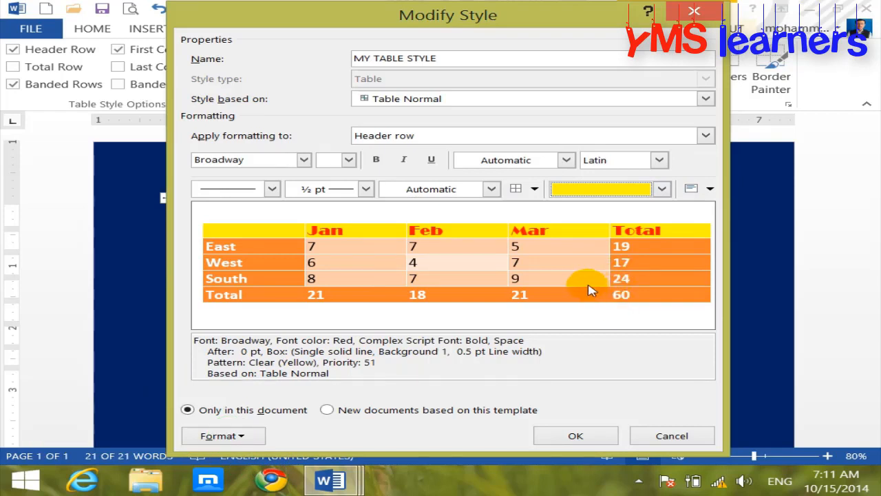
Direct the style's formatting to the whole table and set its font to 14 pt, bold and standard green.
left_click(462, 139)
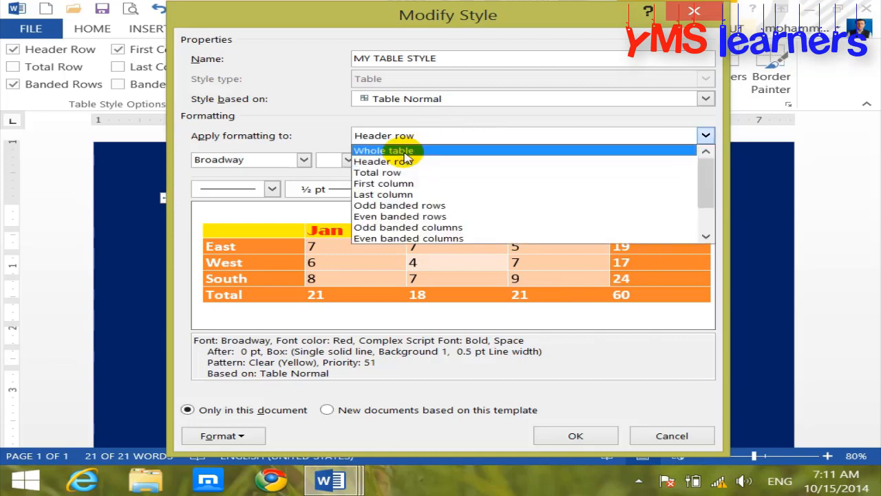
left_click(403, 151)
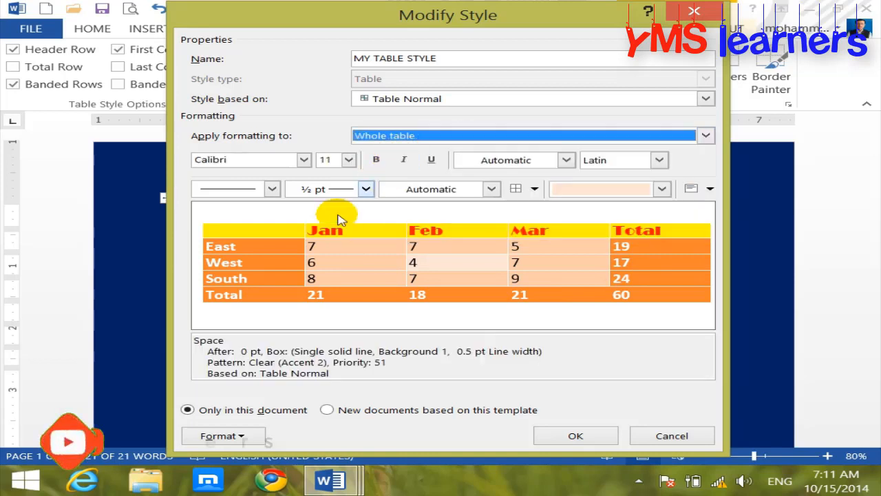
left_click(304, 160)
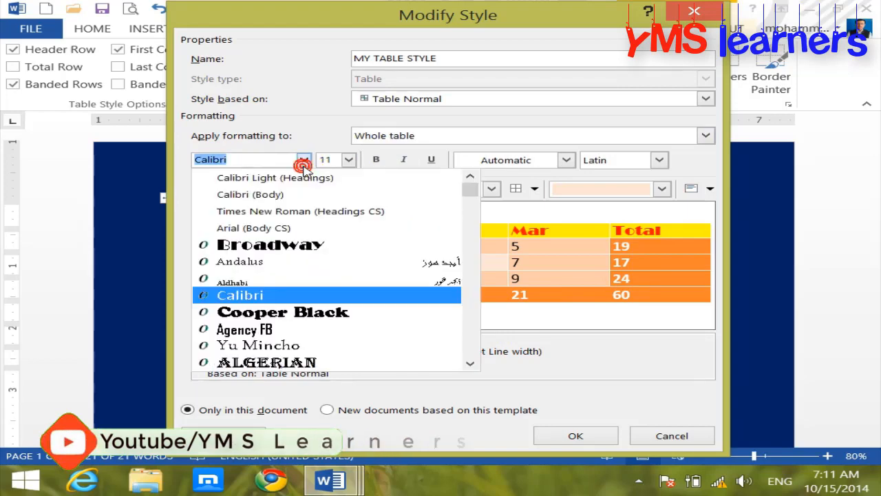
left_click(304, 163)
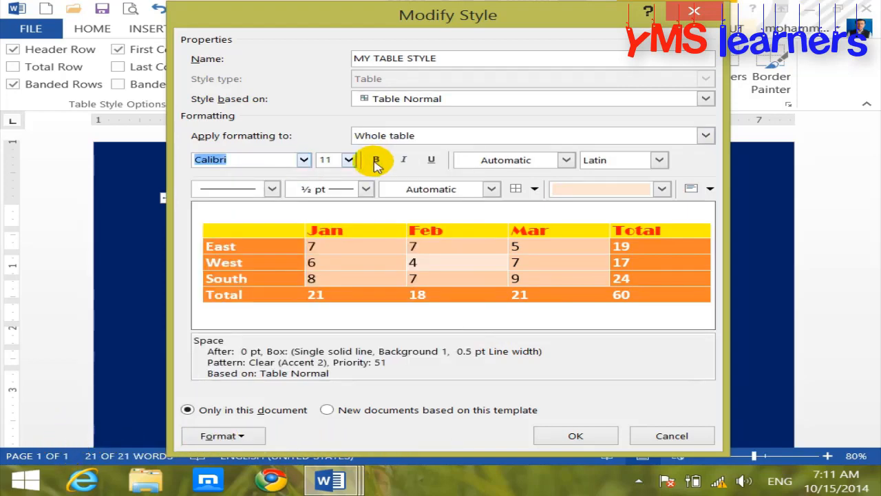
left_click(353, 160)
left_click(324, 229)
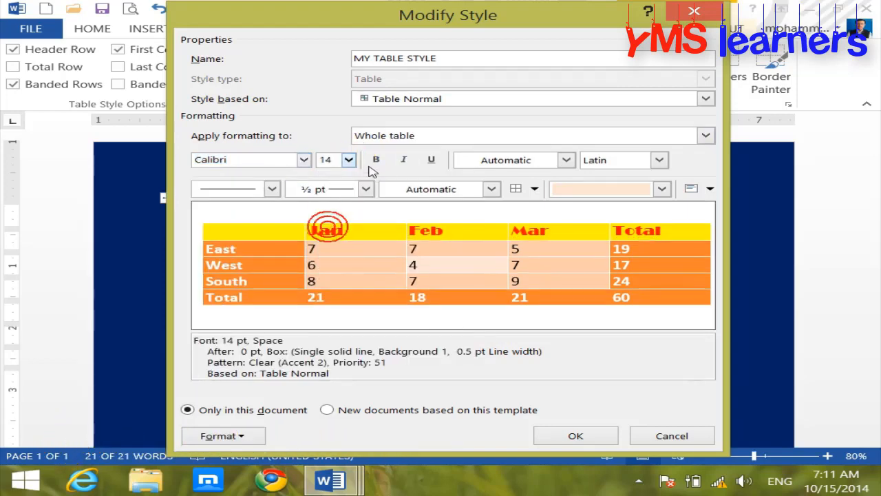
left_click(376, 160)
left_click(565, 160)
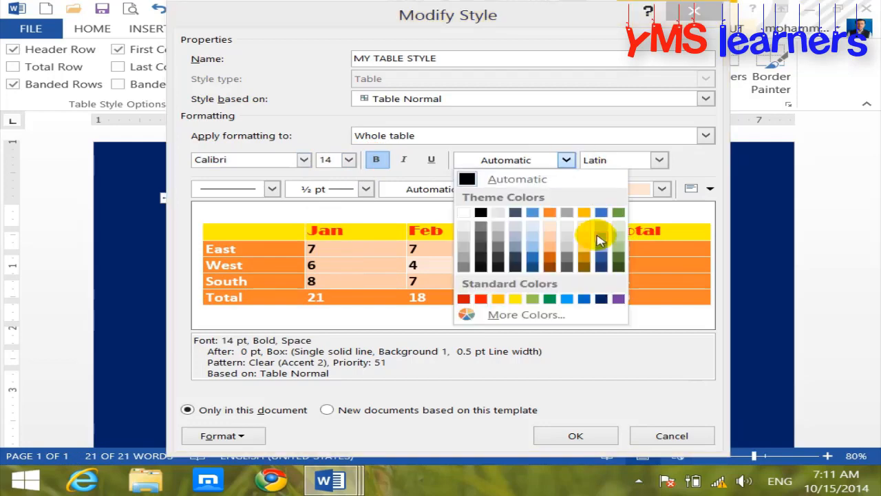
left_click(550, 300)
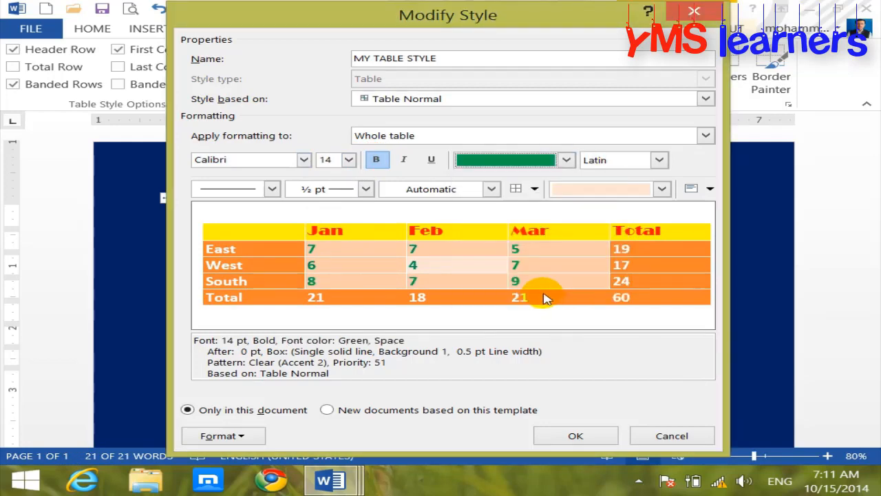
Give the whole table double-line borders in standard blue.
left_click(273, 189)
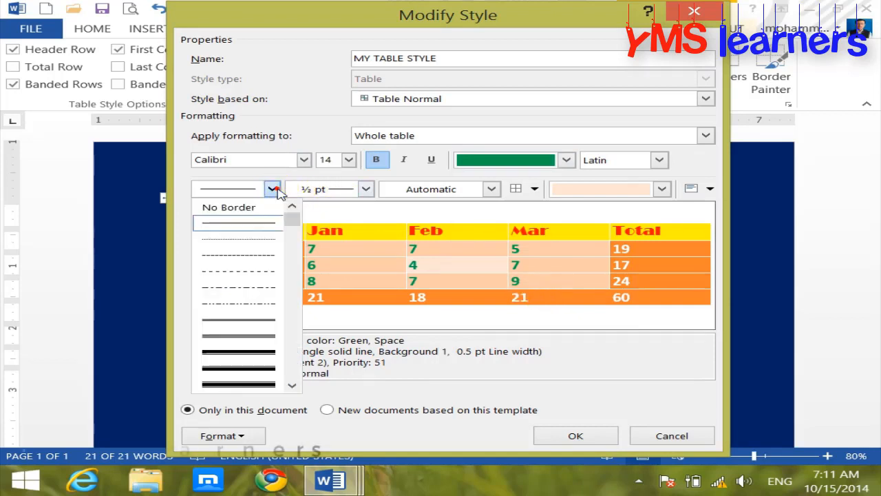
left_click(245, 319)
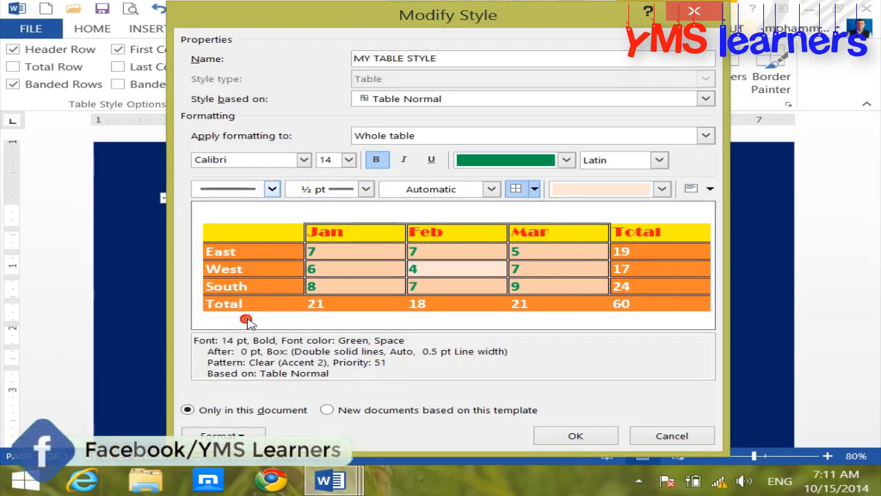
left_click(429, 190)
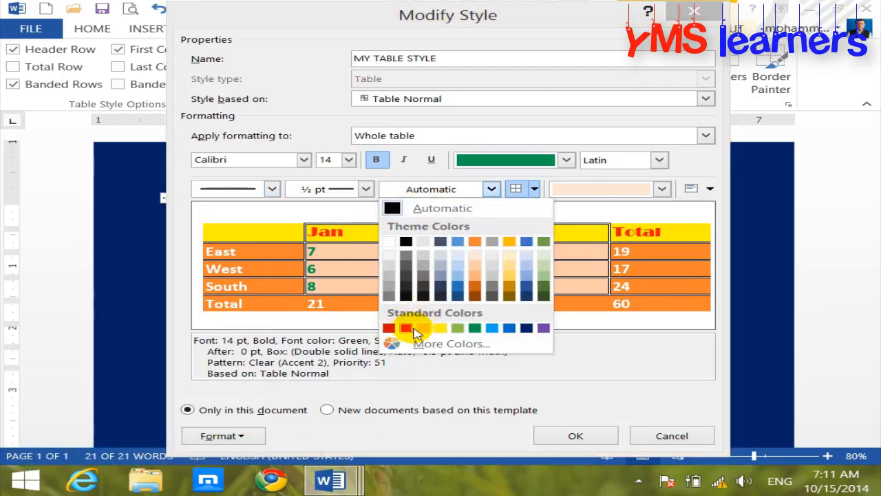
left_click(508, 328)
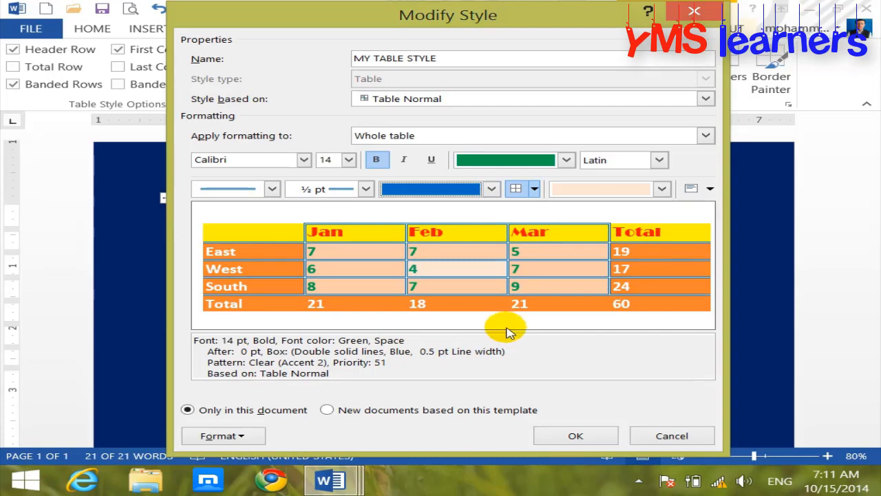
left_click(534, 189)
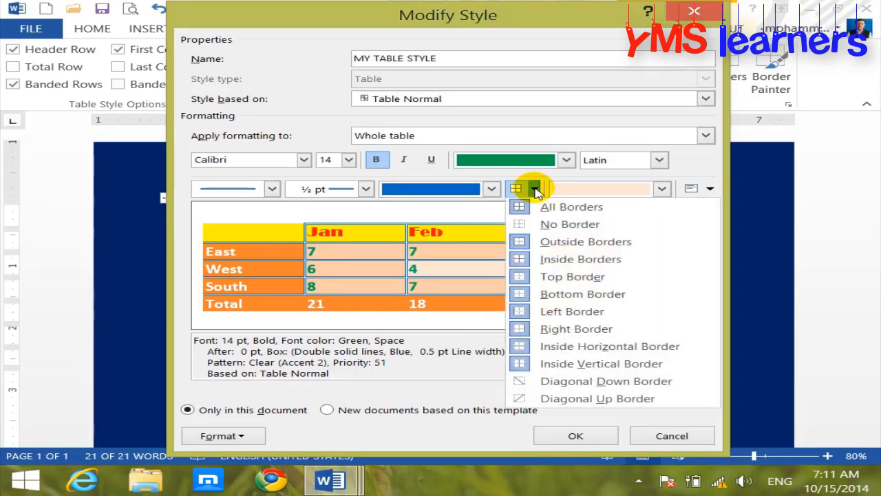
left_click(534, 189)
Set the whole table's fill to the light blue Accent 5 tint and apply the modified style to the document's table.
left_click(603, 190)
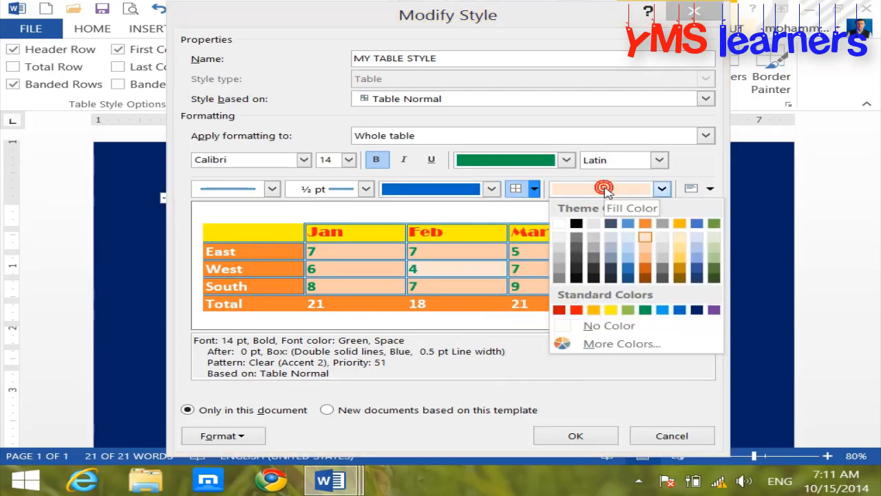
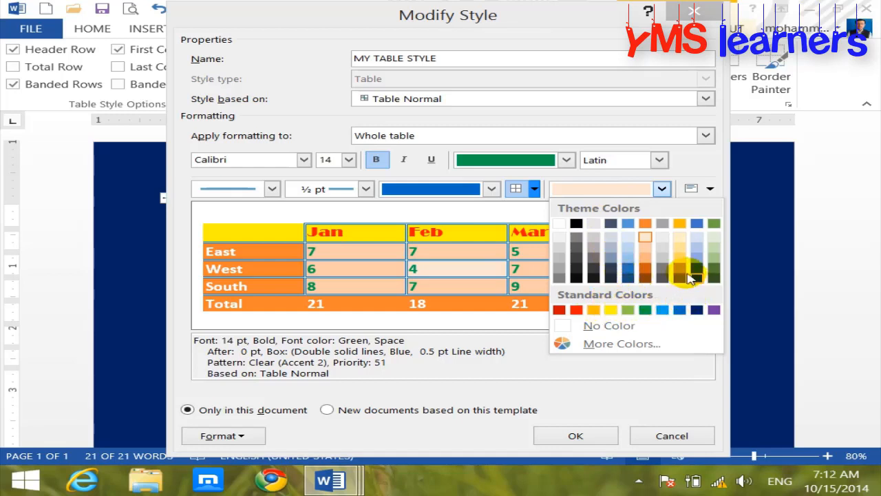
left_click(697, 249)
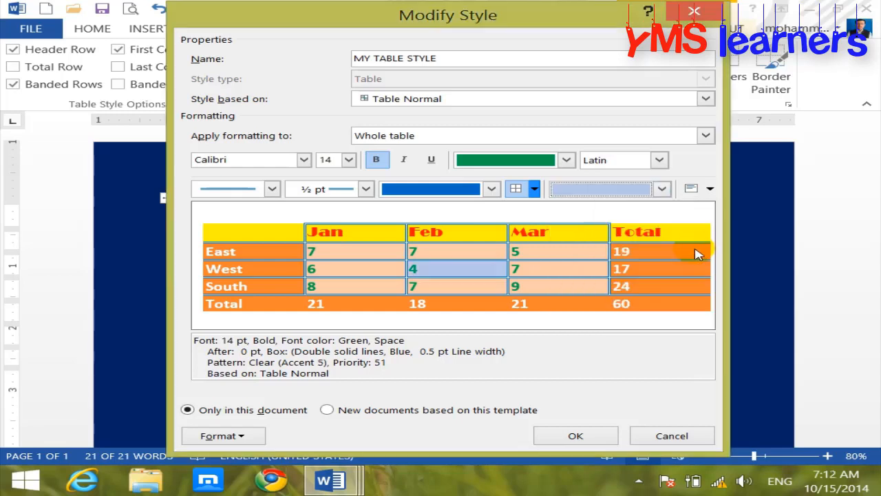
left_click(578, 435)
left_click(646, 335)
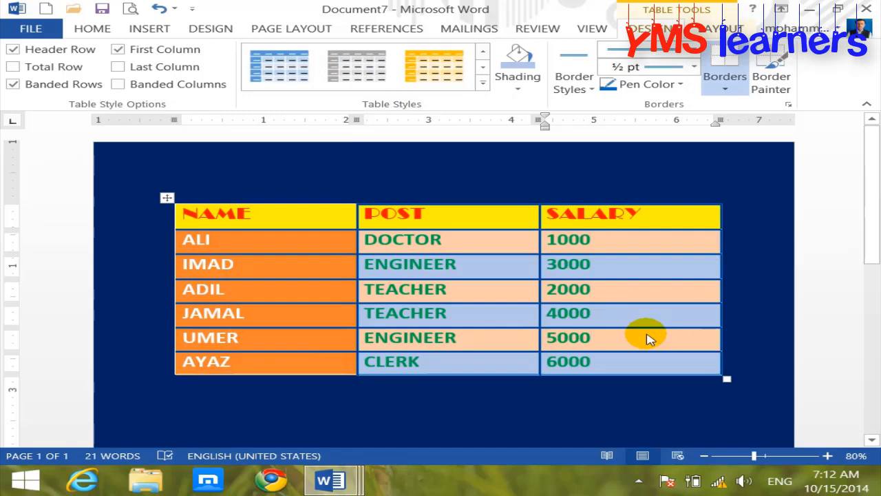
Undo and redo the style modification several times to compare the table before and after.
key("ctrl+z")
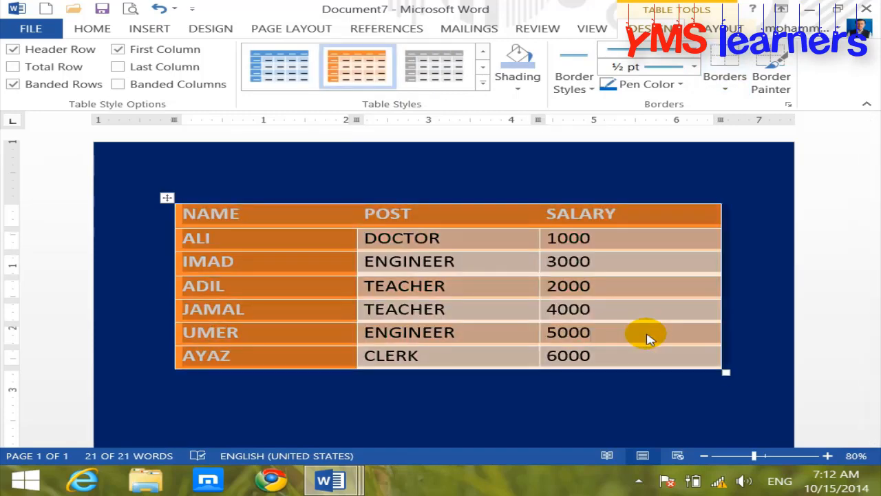
key("ctrl+y")
key("ctrl+z")
key("ctrl+y")
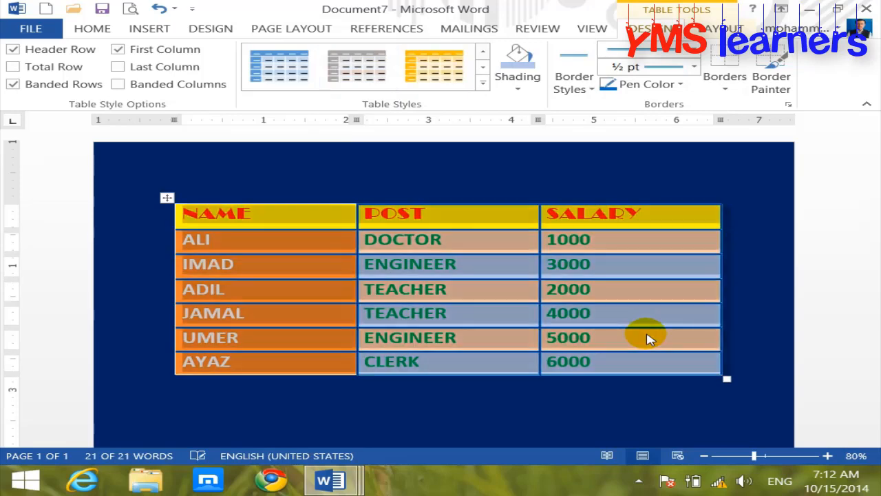
key("ctrl+z")
key("ctrl+y")
key("ctrl+z")
key("ctrl+y")
key("ctrl+z")
key("ctrl+y")
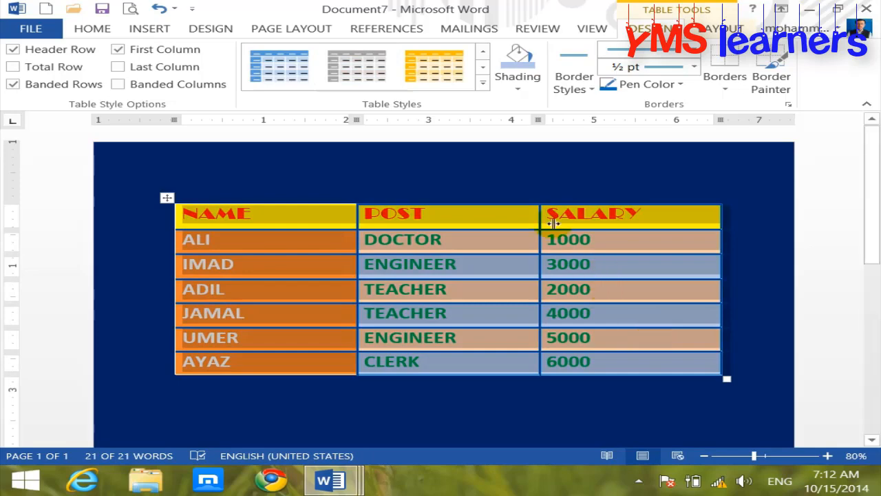
Clear the table's style and apply the orange grid style with solid header and banded rows, doing both twice.
left_click(483, 81)
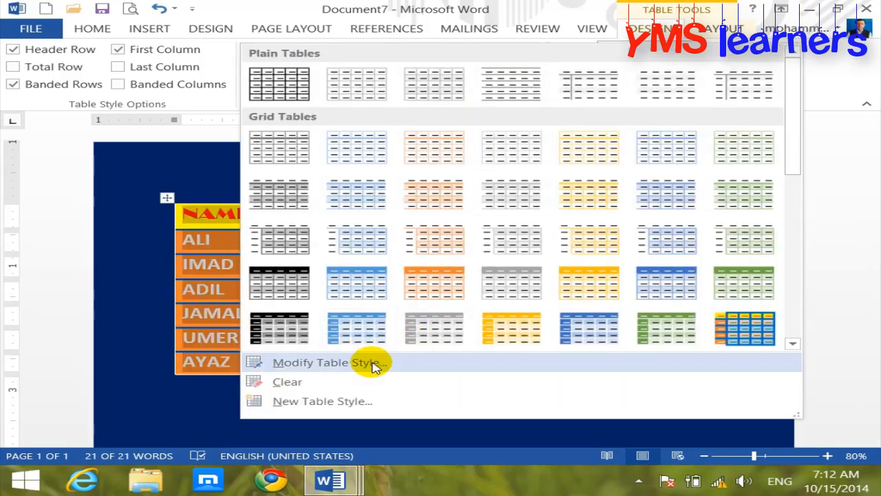
left_click(318, 383)
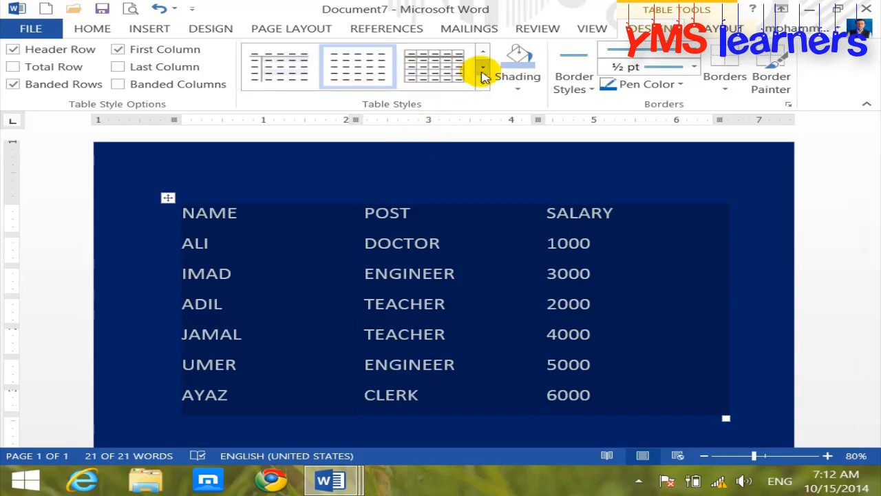
left_click(482, 81)
left_click(434, 328)
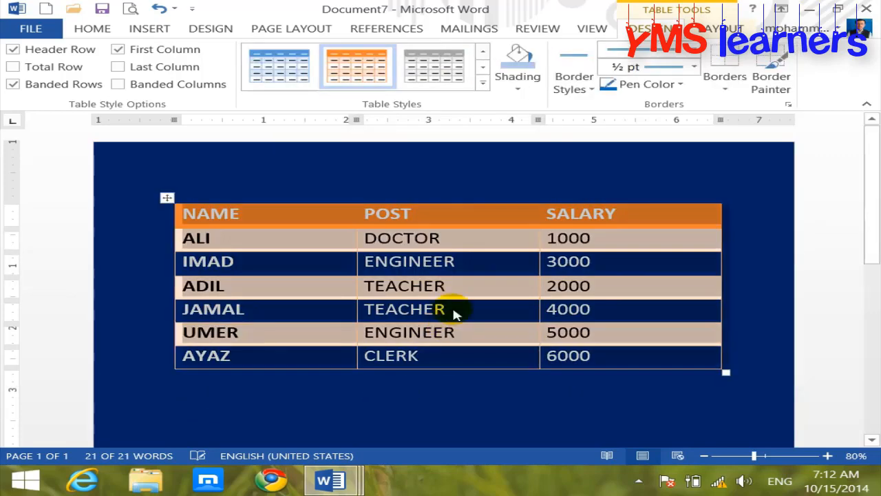
left_click(484, 83)
left_click(306, 382)
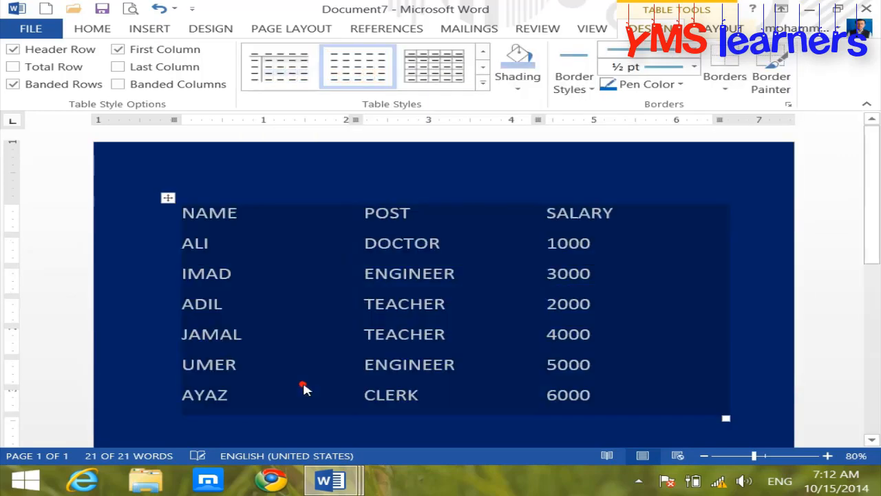
left_click(483, 82)
left_click(436, 325)
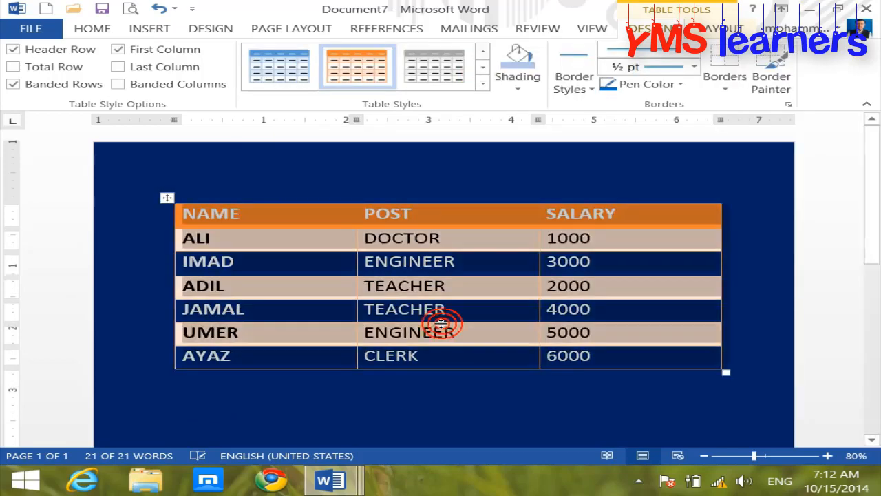
Apply the plain table style with black gridlines to the table and deselect it.
left_click(482, 84)
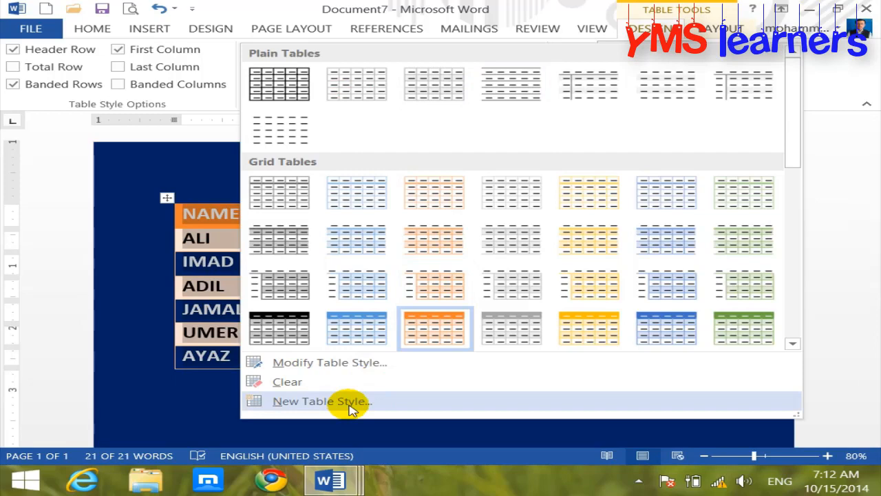
left_click(275, 82)
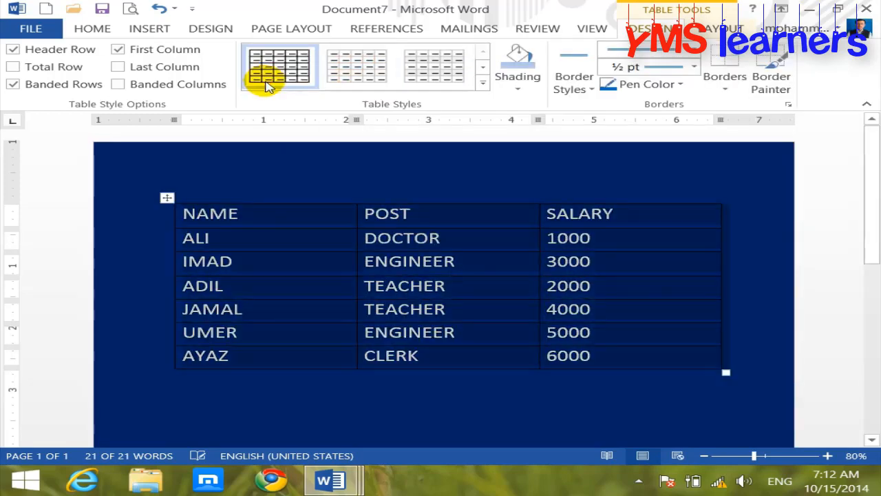
left_click(610, 313)
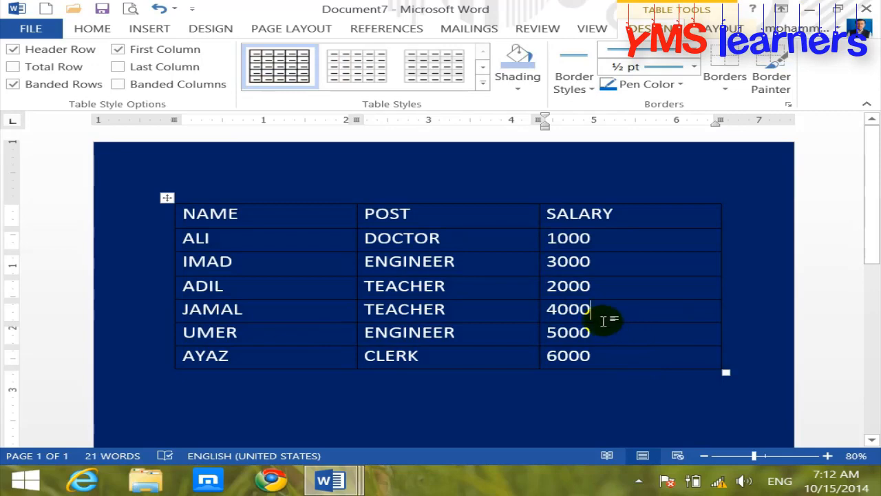
Create a new table style named with the first name from the table's last row followed by STYLE.
left_click(482, 82)
left_click(328, 401)
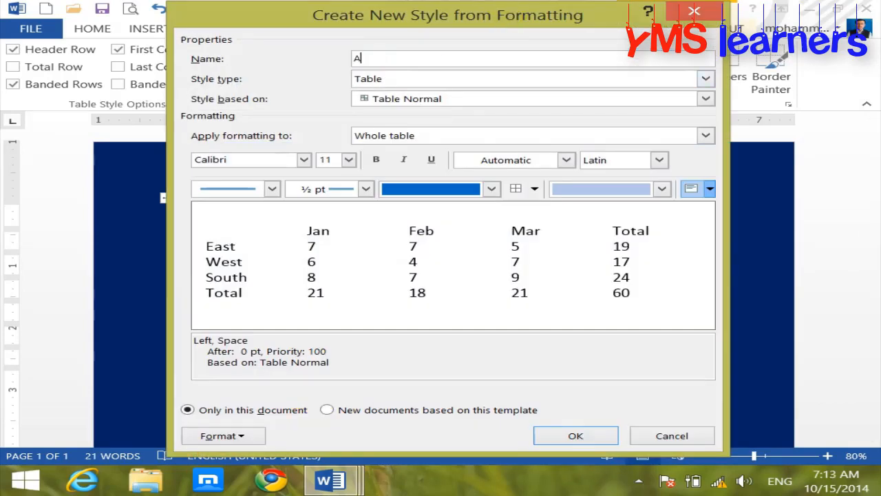
type("AYAZ STYLE")
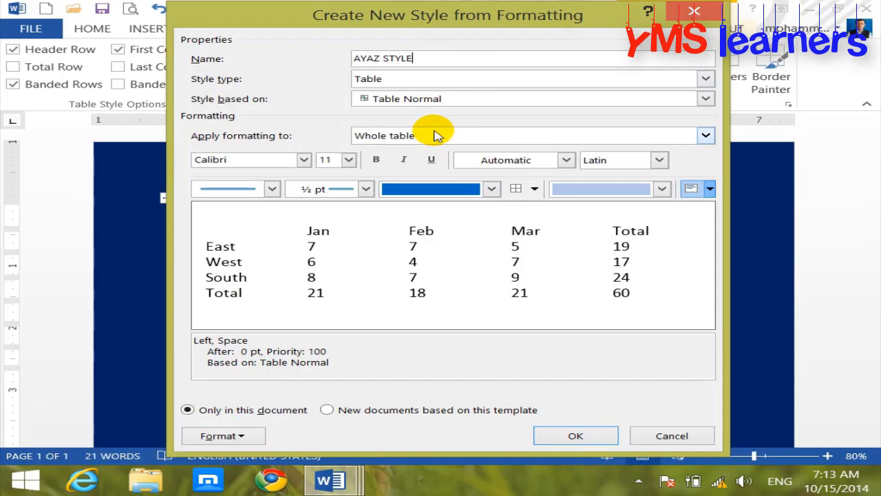
Set the new style's whole-table text to Times New Roman (Headings CS), 14 pt, bold, red.
left_click(303, 159)
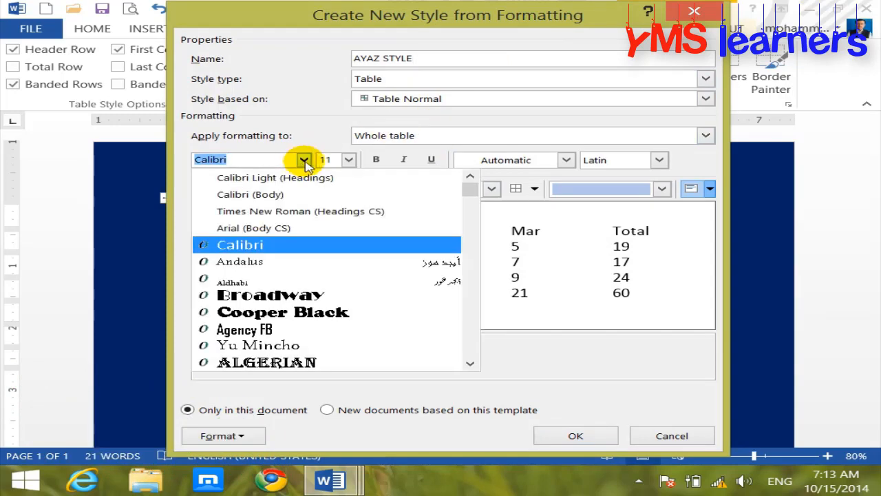
type("TiEM")
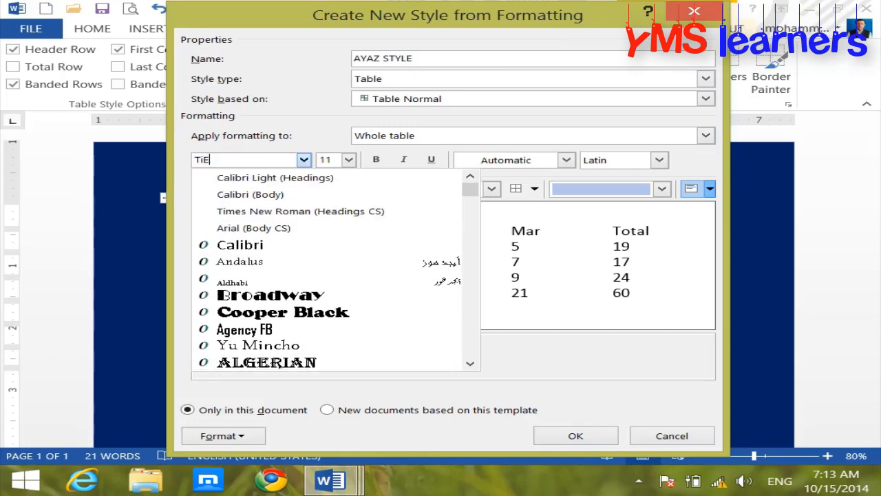
key("BackSpace")
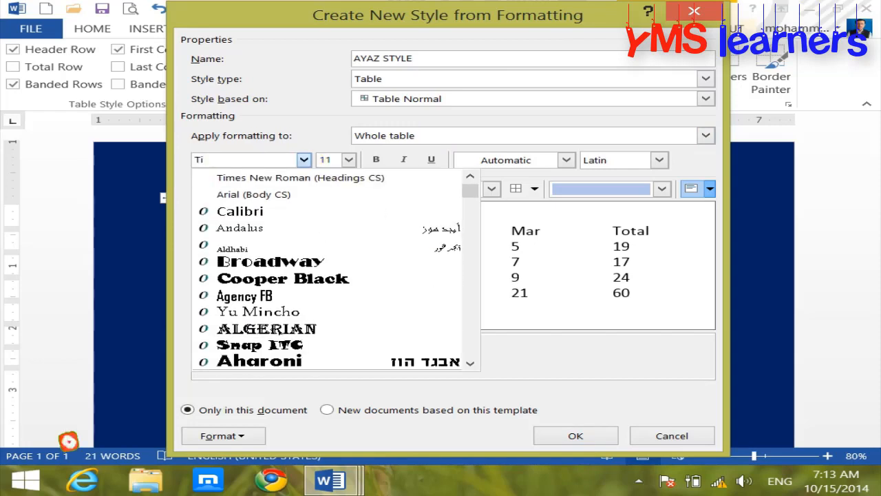
left_click(278, 177)
left_click(348, 160)
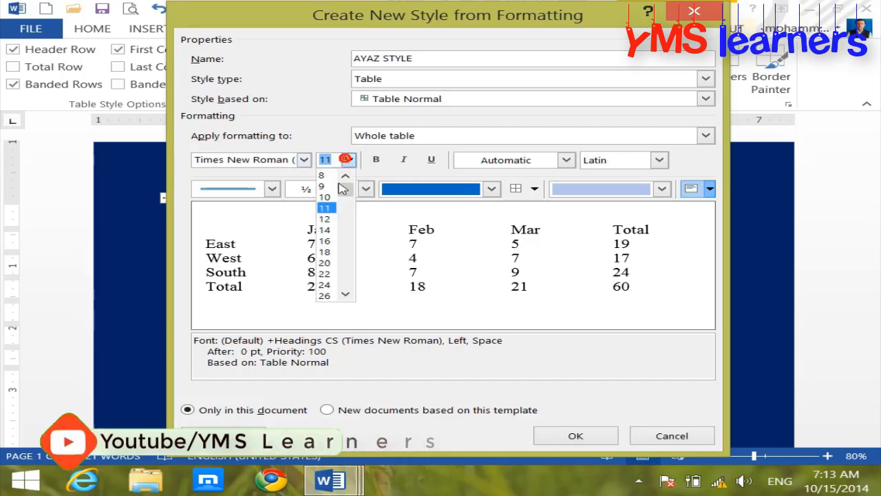
left_click(326, 230)
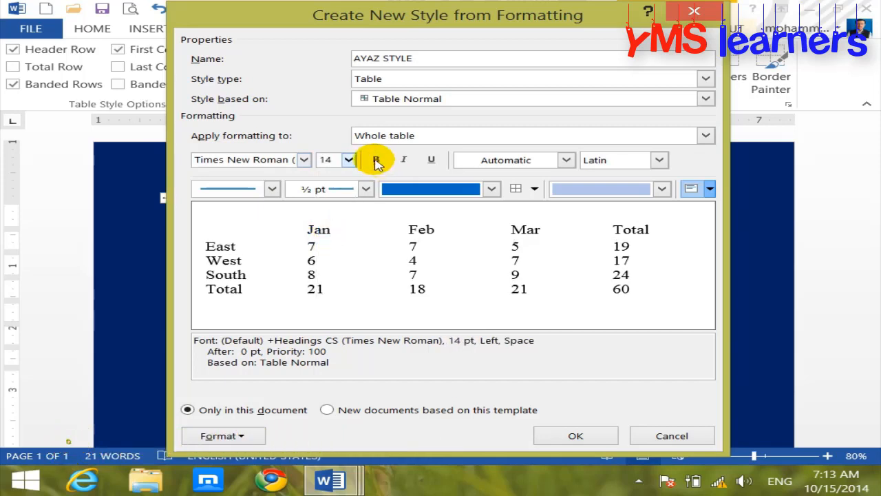
left_click(375, 160)
left_click(565, 160)
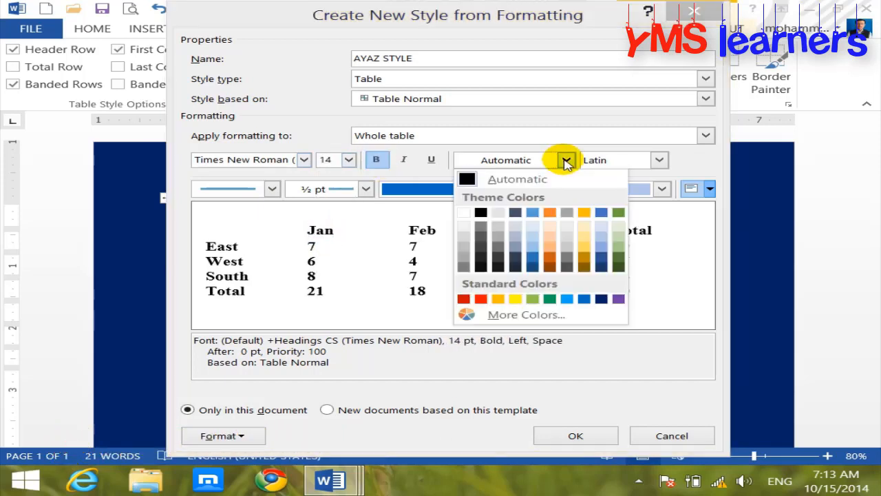
left_click(481, 298)
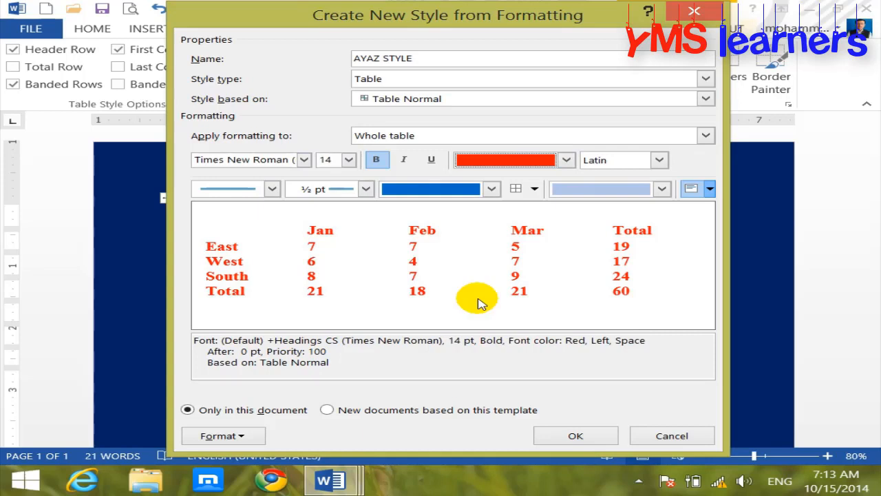
Set the style's border to a single solid 1 ½ pt line and apply it to all borders of the whole table.
left_click(272, 189)
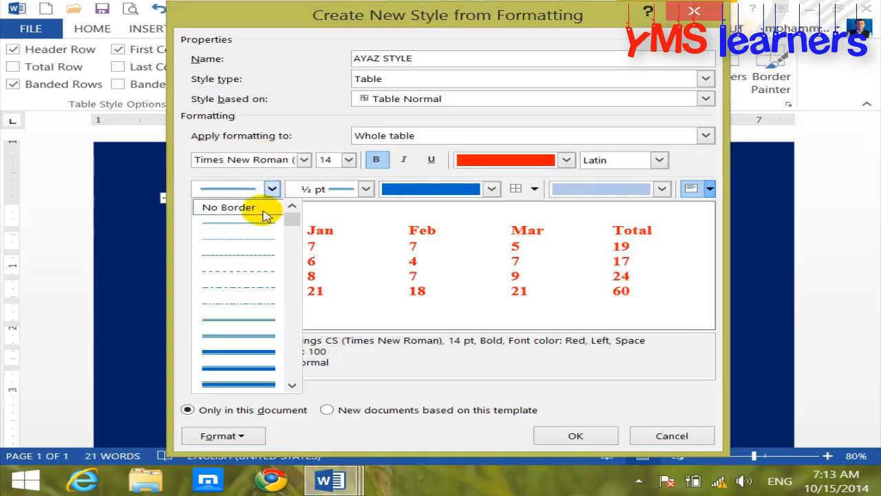
left_click(261, 223)
left_click(365, 188)
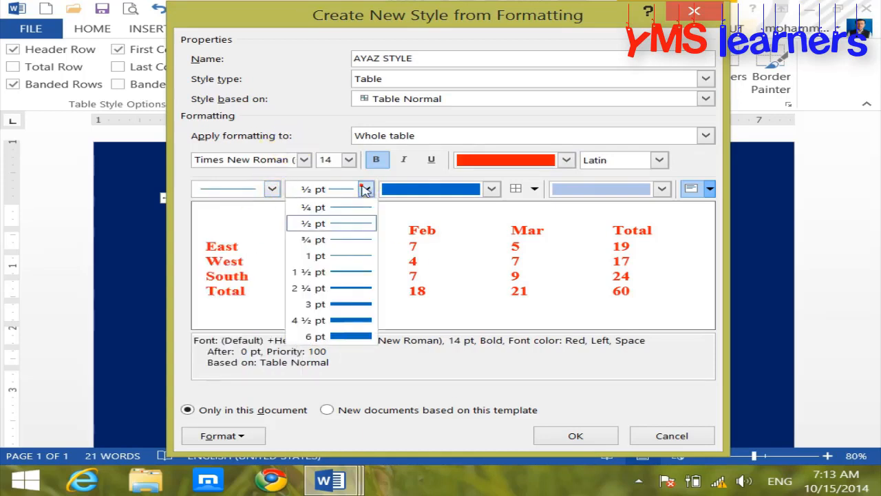
left_click(344, 271)
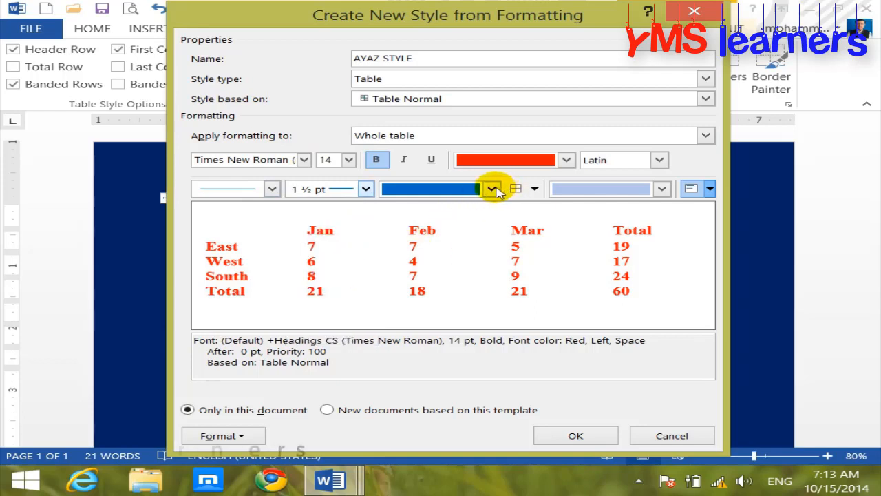
left_click(532, 188)
left_click(531, 208)
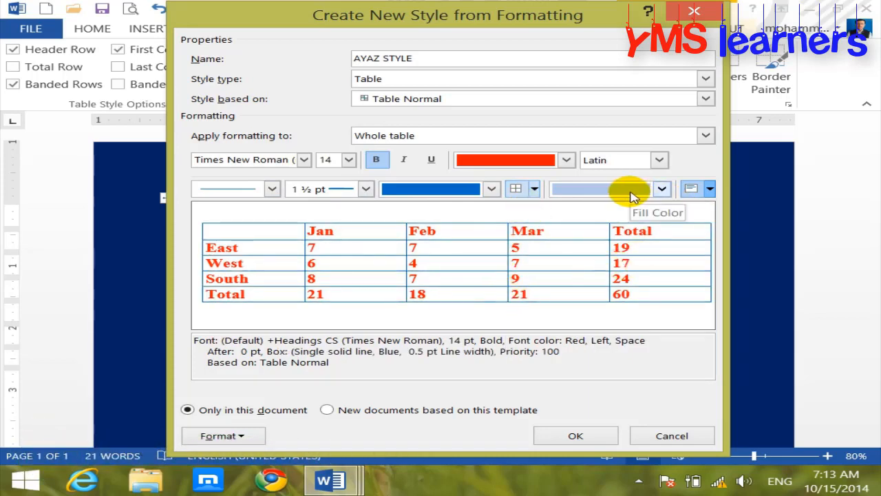
Set the whole table's fill to standard yellow and look over the additional formatting options.
left_click(662, 189)
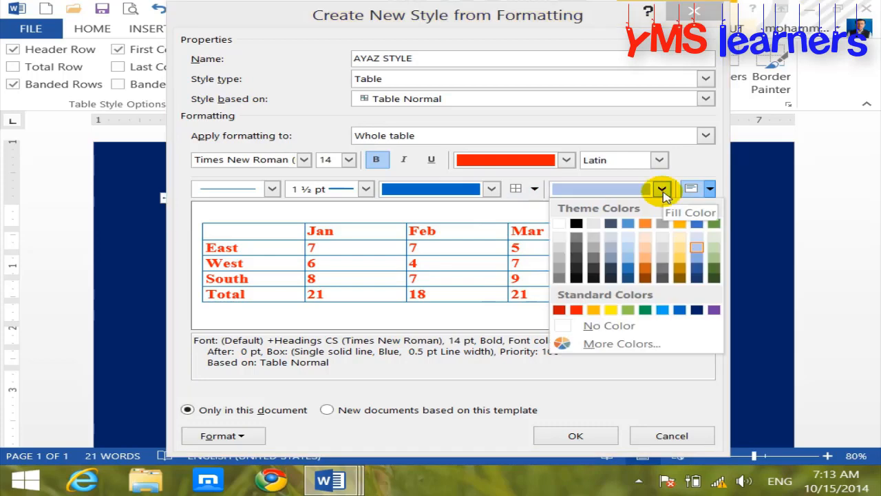
left_click(611, 313)
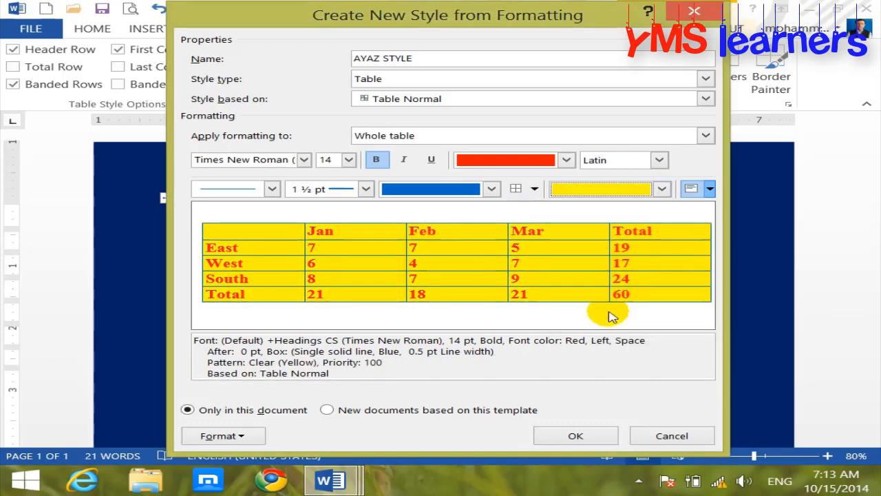
left_click(245, 436)
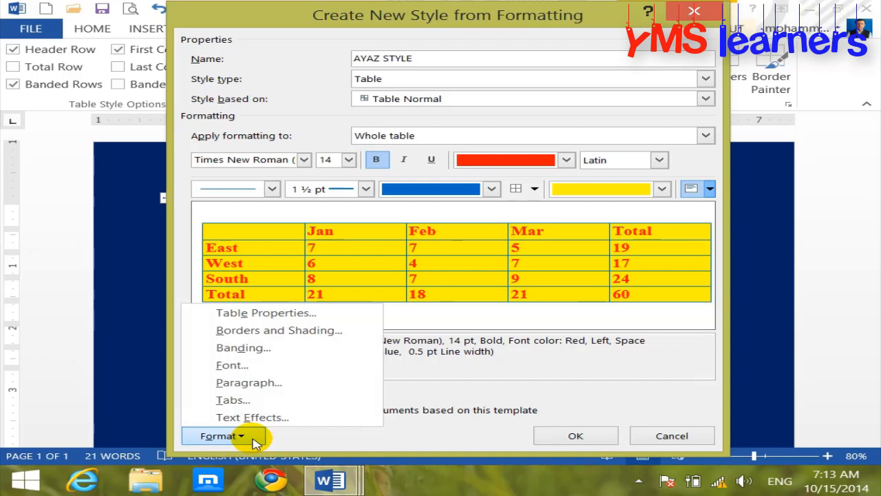
left_click(561, 249)
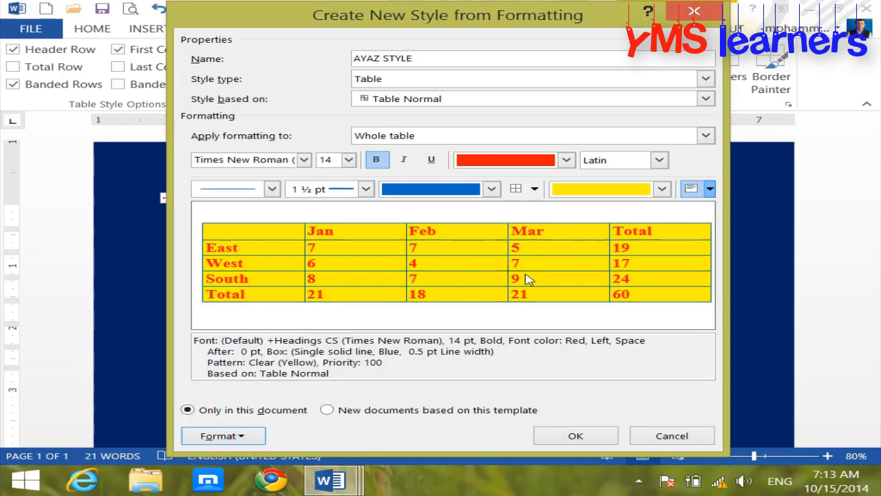
Set the style's header row text to Cooper Black, 20 pt, non-bold, dark blue.
left_click(527, 135)
left_click(364, 161)
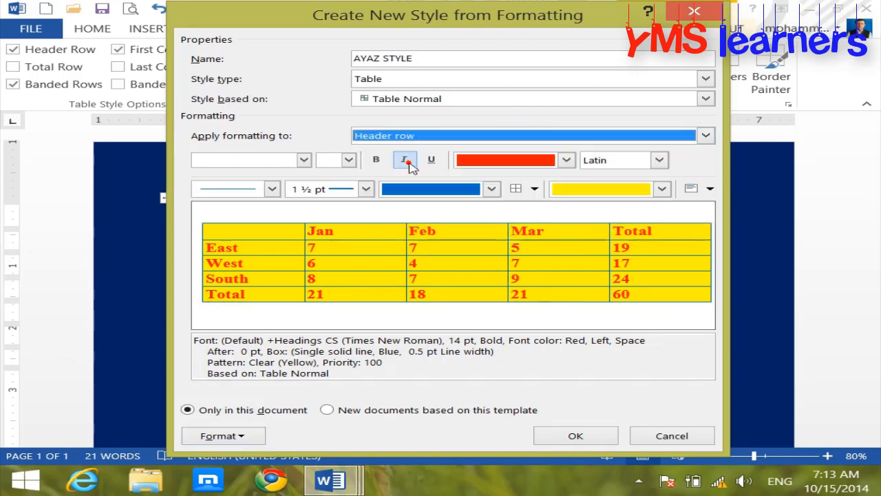
left_click(303, 159)
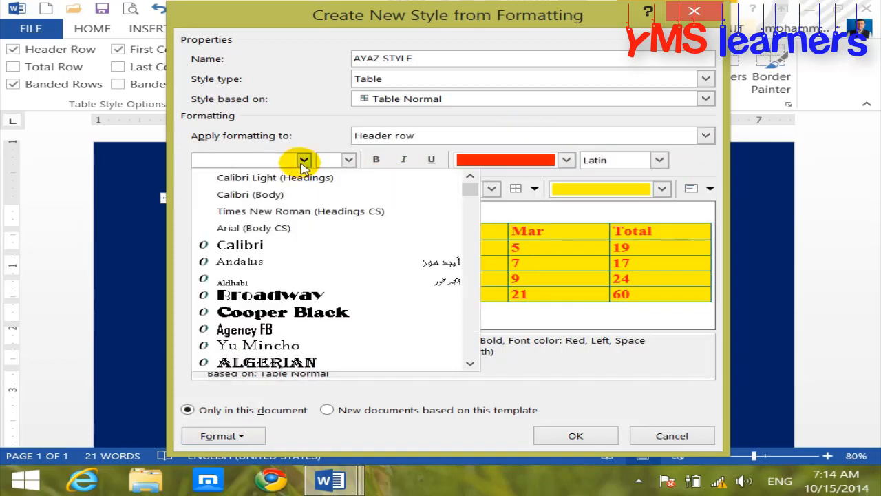
left_click(274, 312)
left_click(349, 159)
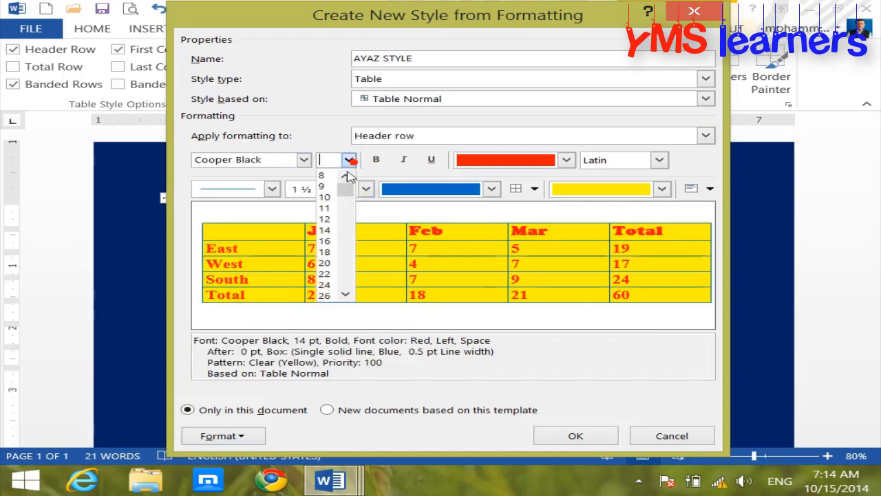
left_click(325, 262)
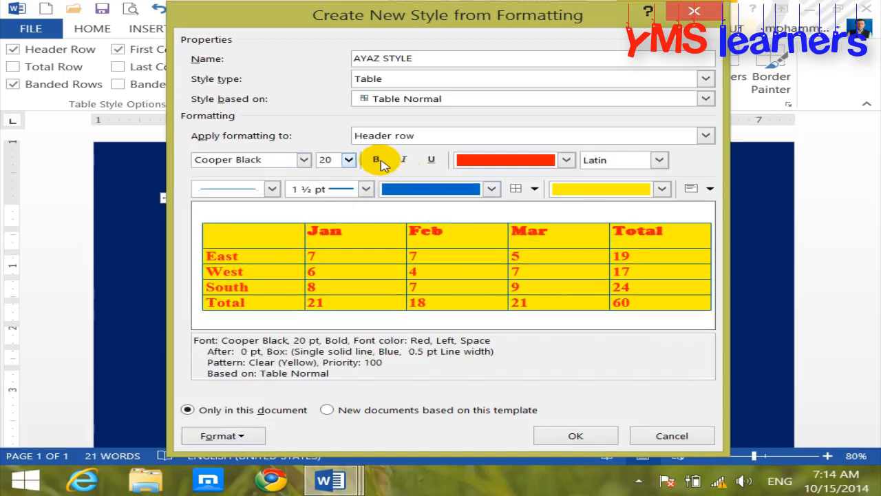
left_click(379, 162)
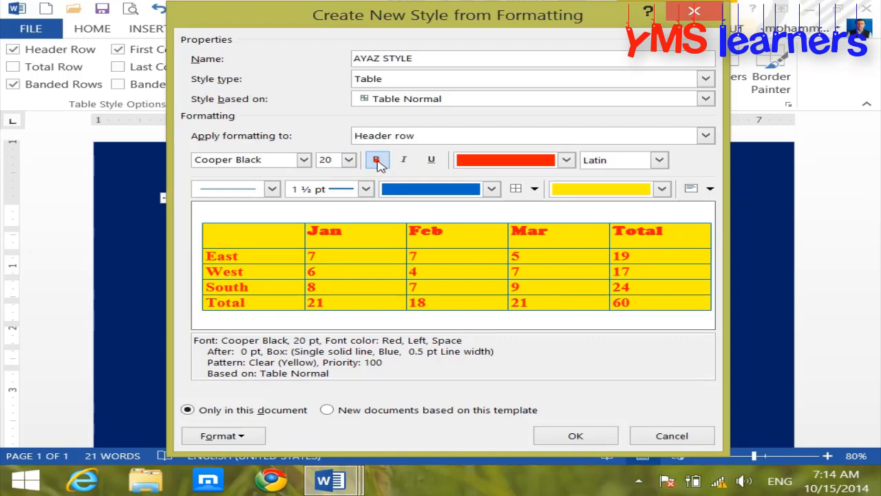
left_click(515, 162)
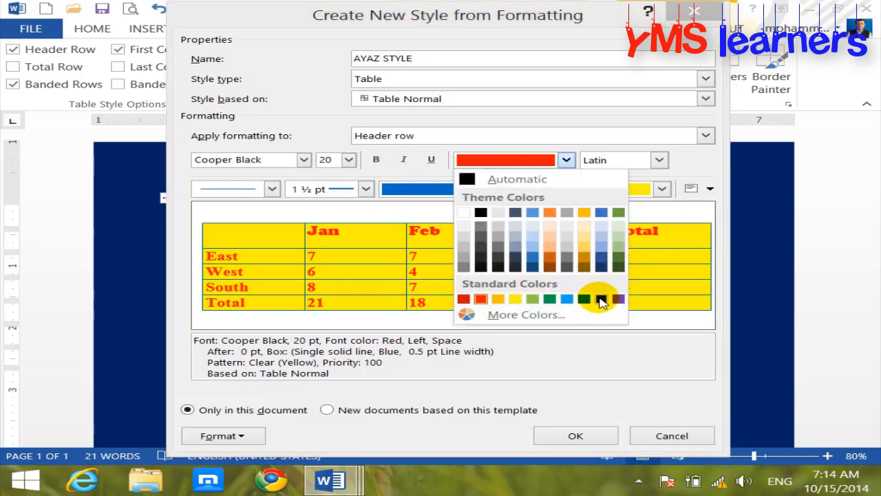
left_click(601, 299)
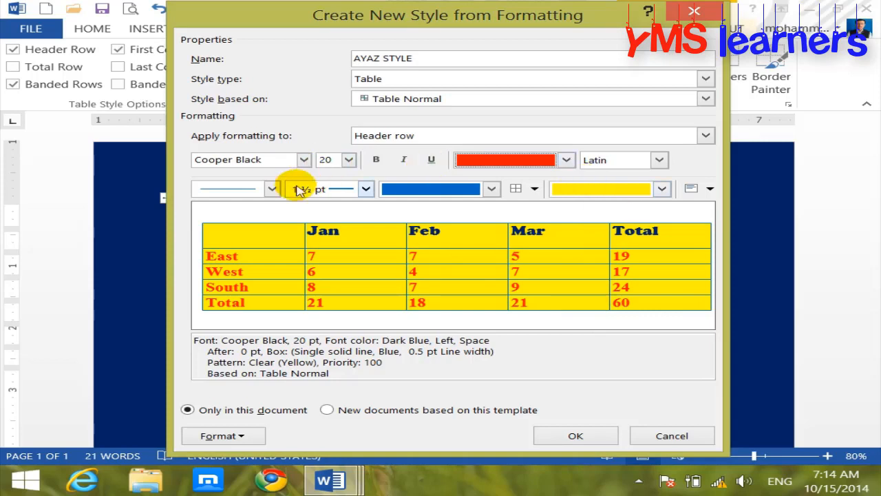
left_click(273, 188)
left_click(273, 188)
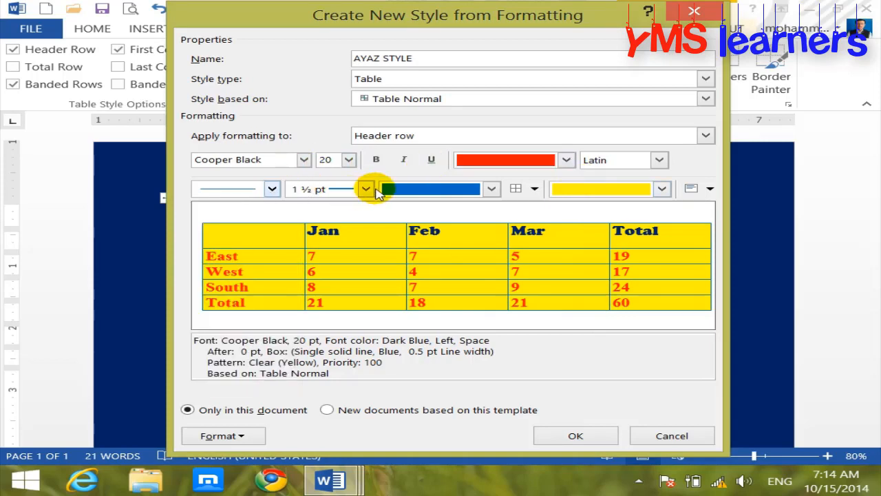
left_click(366, 188)
left_click(366, 189)
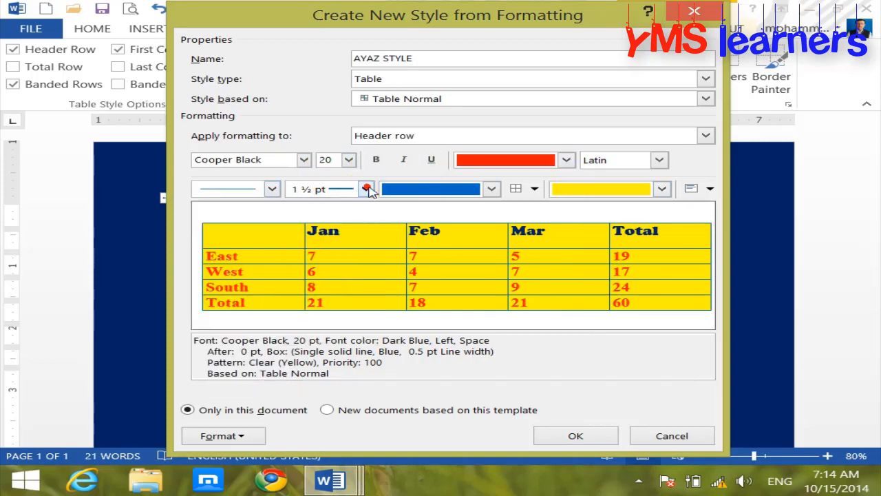
left_click(431, 189)
left_click(438, 193)
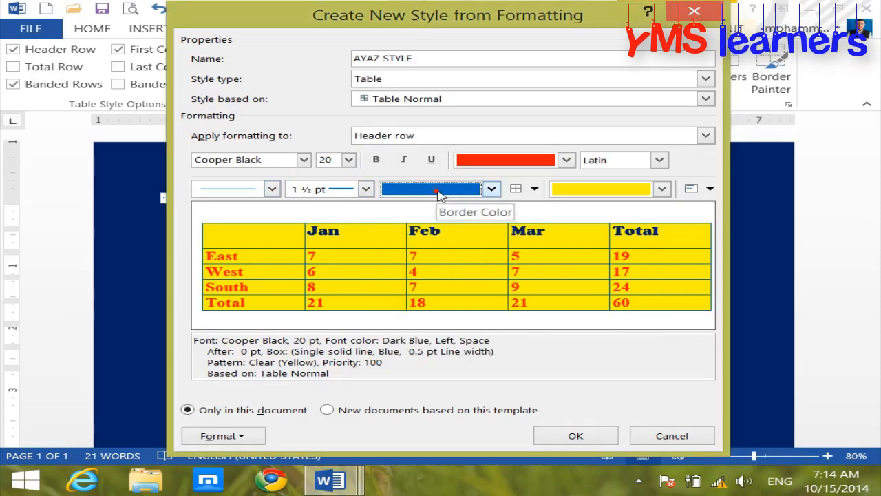
Try green as the header row's fill, change it to light green, and save the new table style.
left_click(580, 190)
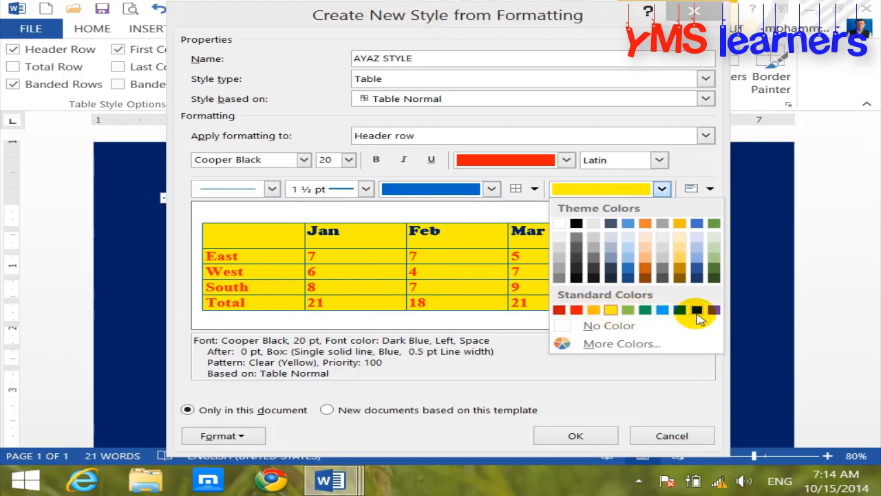
left_click(645, 310)
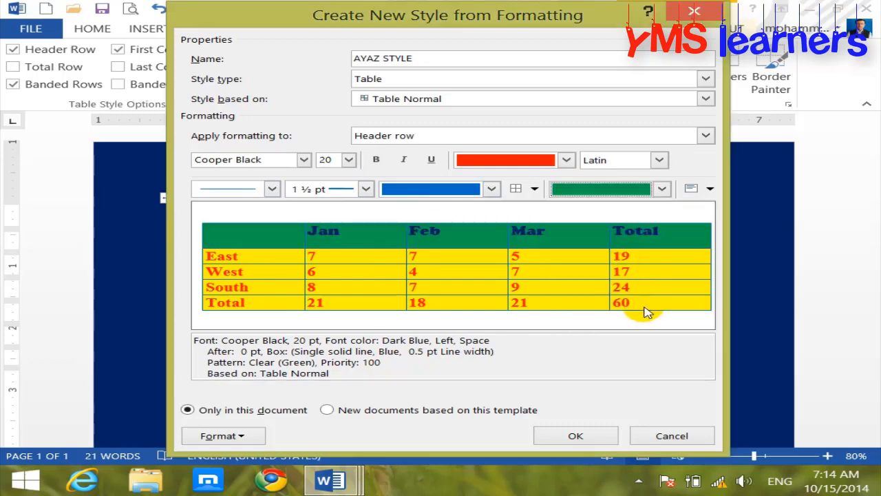
left_click(573, 190)
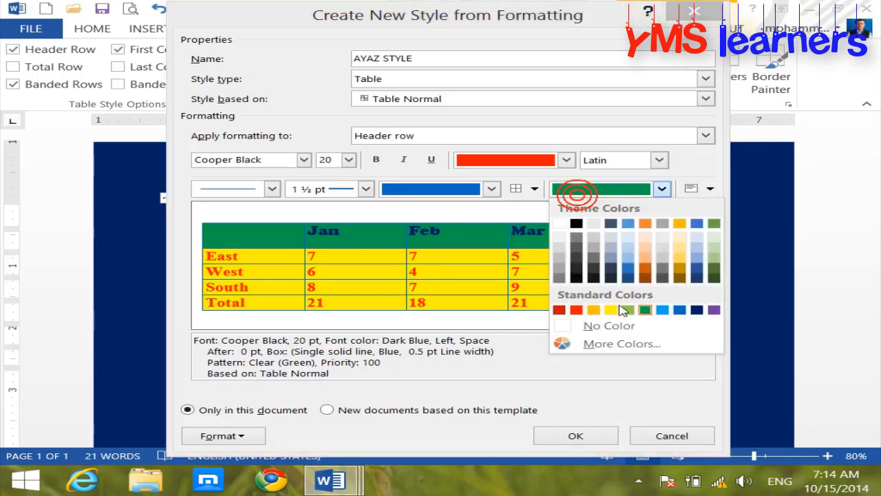
left_click(628, 310)
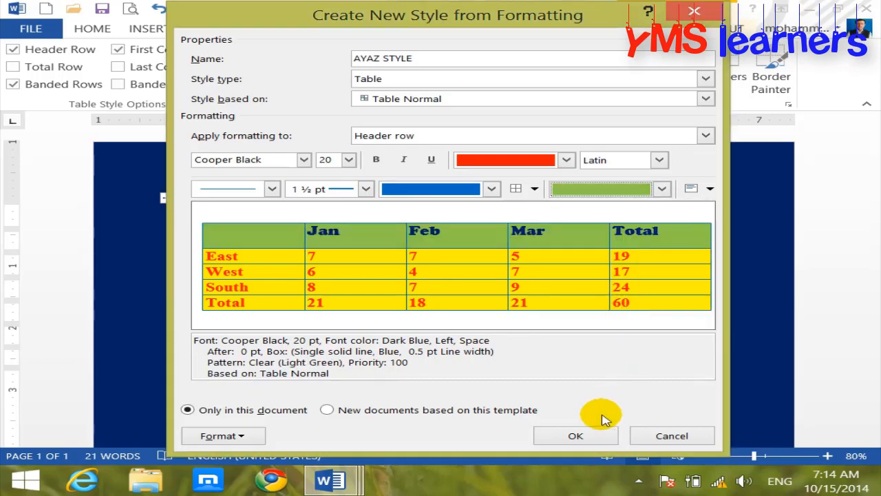
left_click(589, 433)
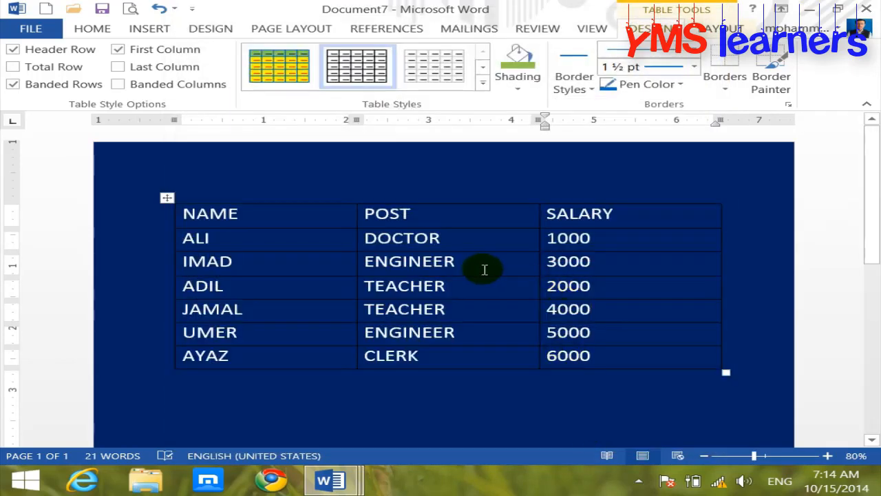
Apply the new custom style to the salary table and show it in the full table styles gallery.
left_click(278, 213)
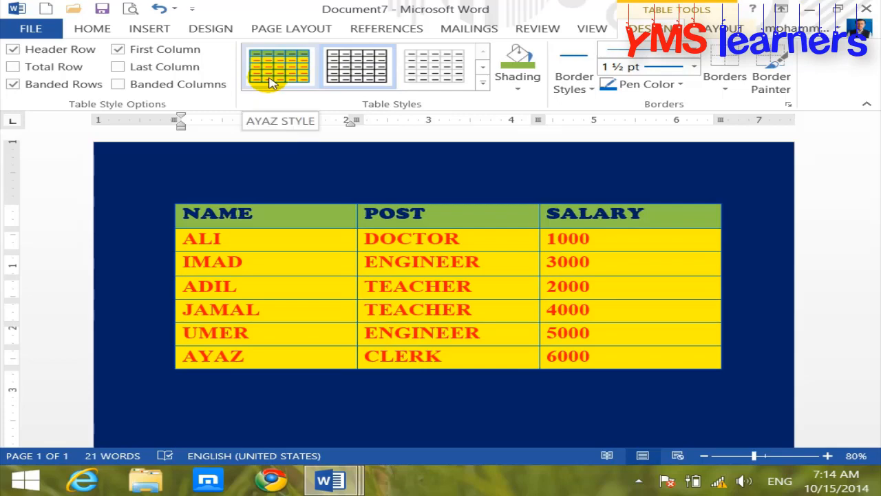
left_click(270, 75)
left_click(705, 287)
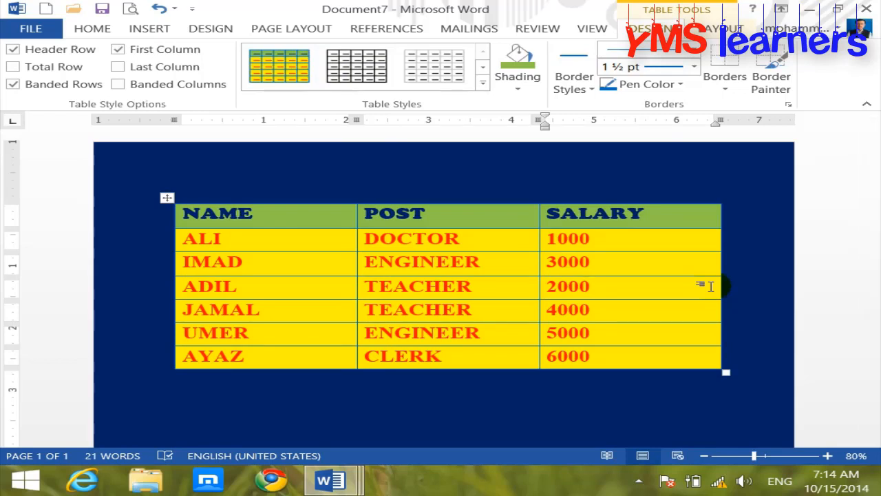
left_click(482, 82)
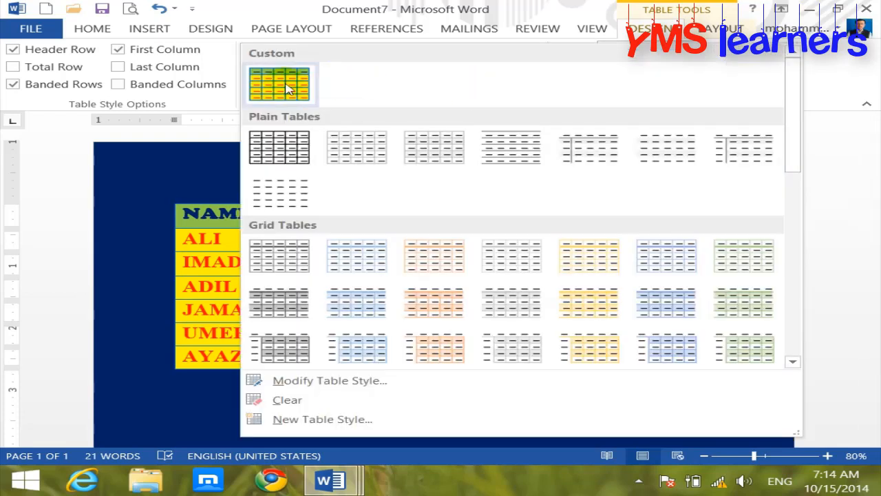
left_click(291, 417)
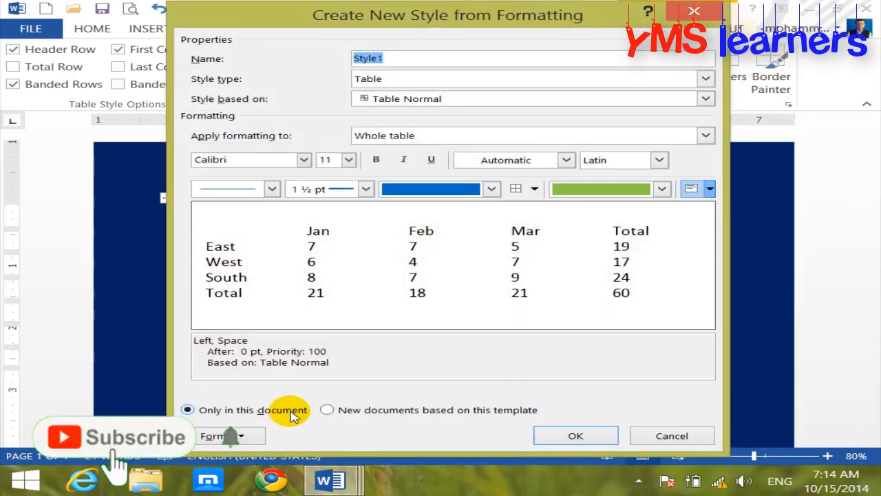
left_click(342, 412)
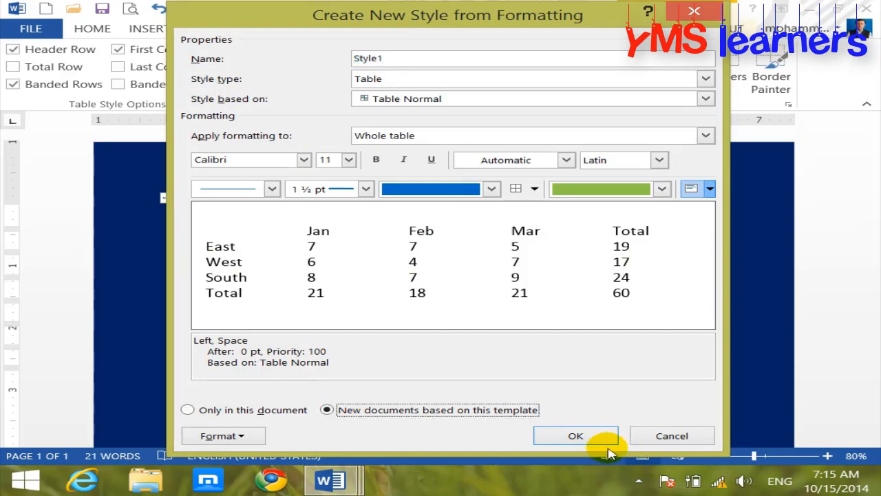
left_click(700, 442)
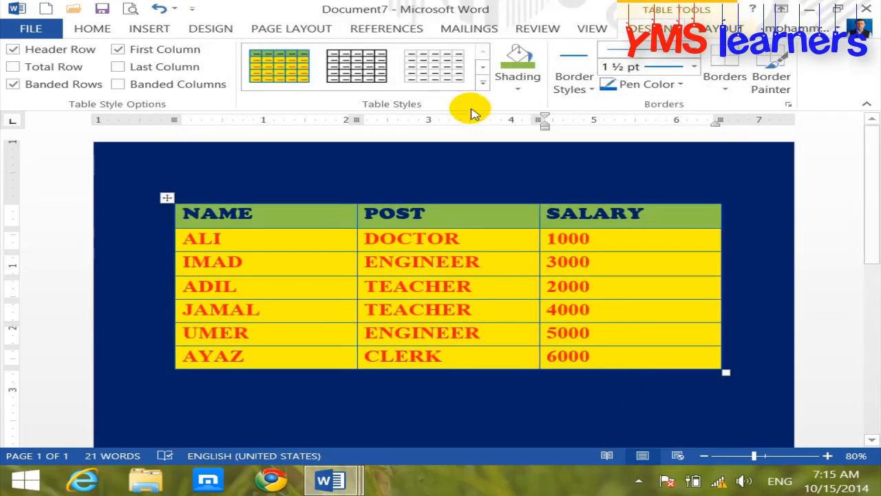
Modify the custom table style so that the whole table's borders are standard red, and save the style.
left_click(470, 110)
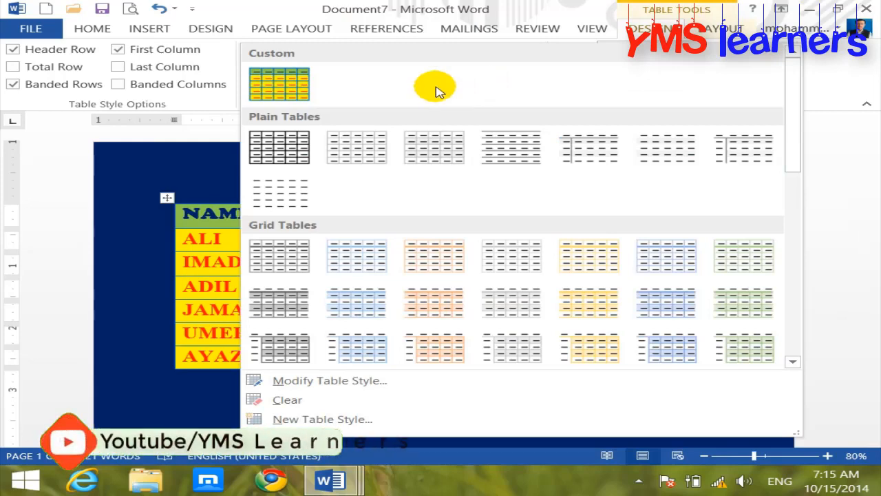
right_click(278, 86)
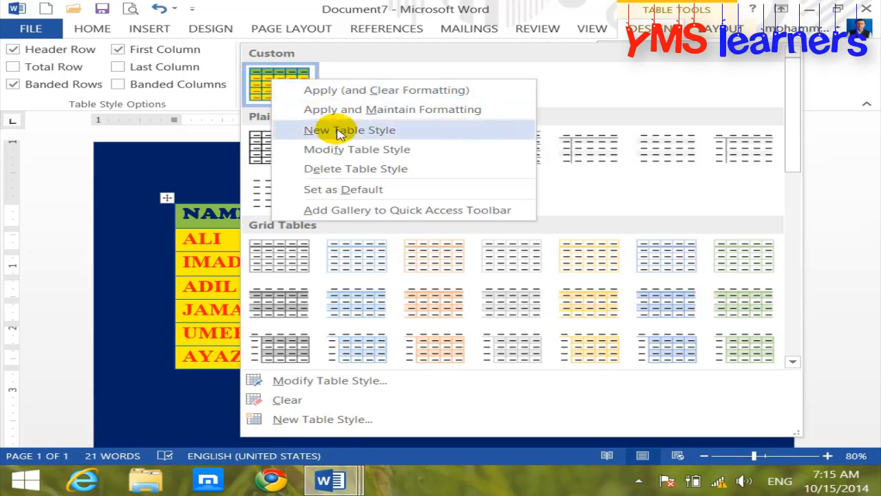
left_click(386, 150)
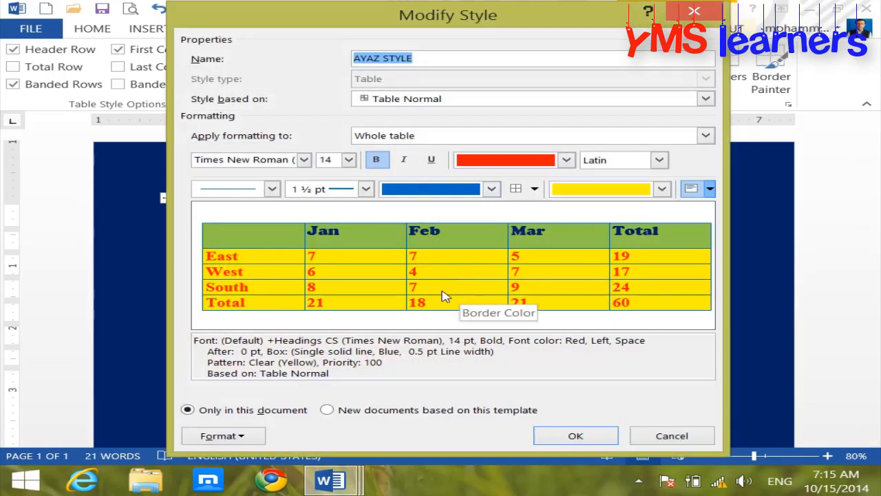
left_click(492, 190)
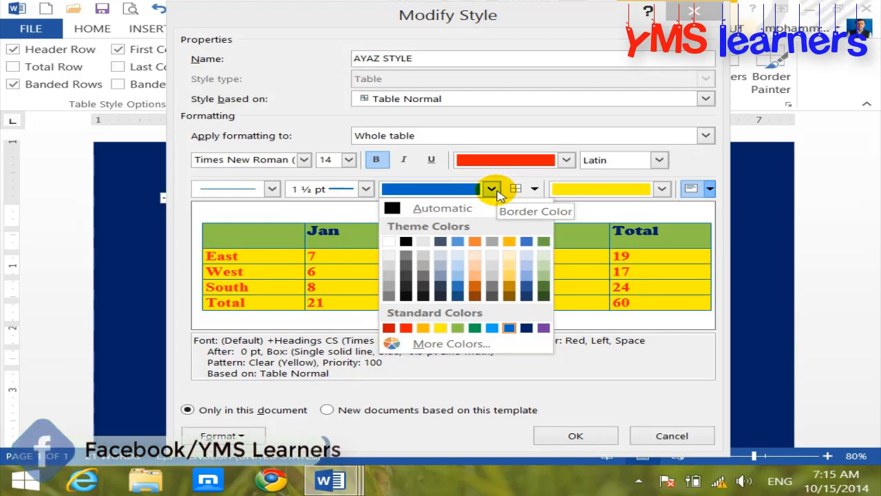
left_click(406, 328)
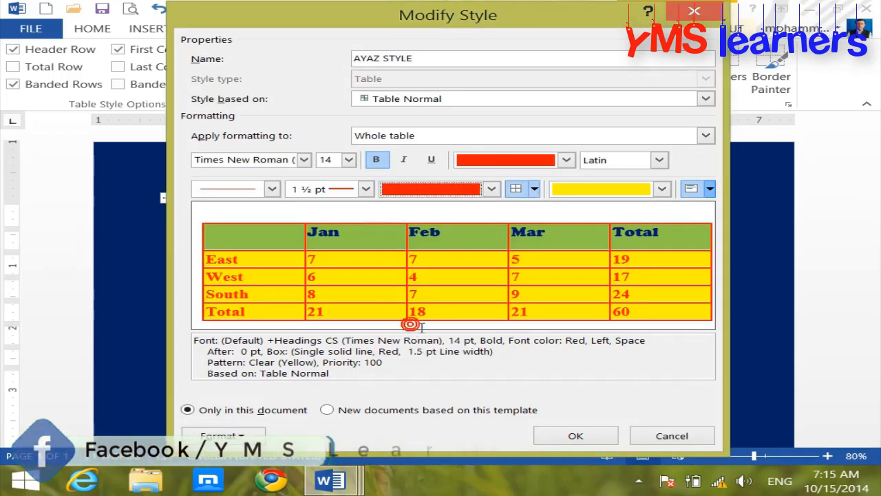
left_click(576, 435)
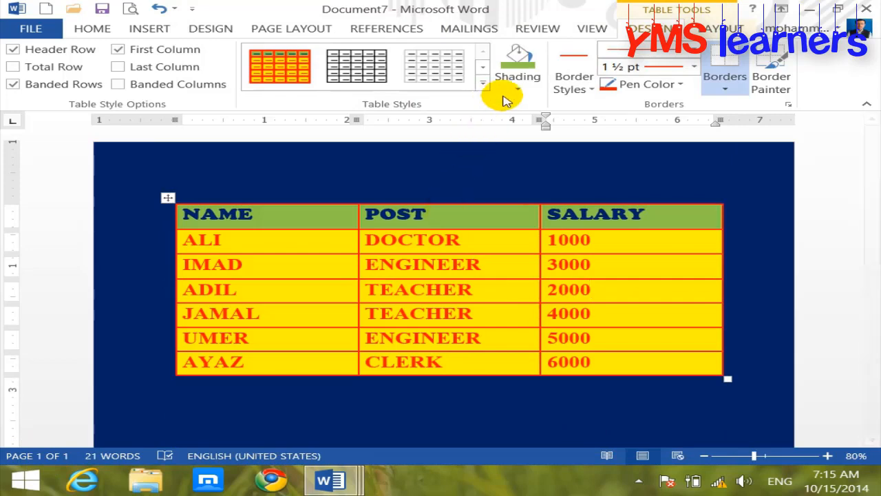
Apply the plain black grid table style to the salary table and shade the whole table standard yellow.
left_click(356, 66)
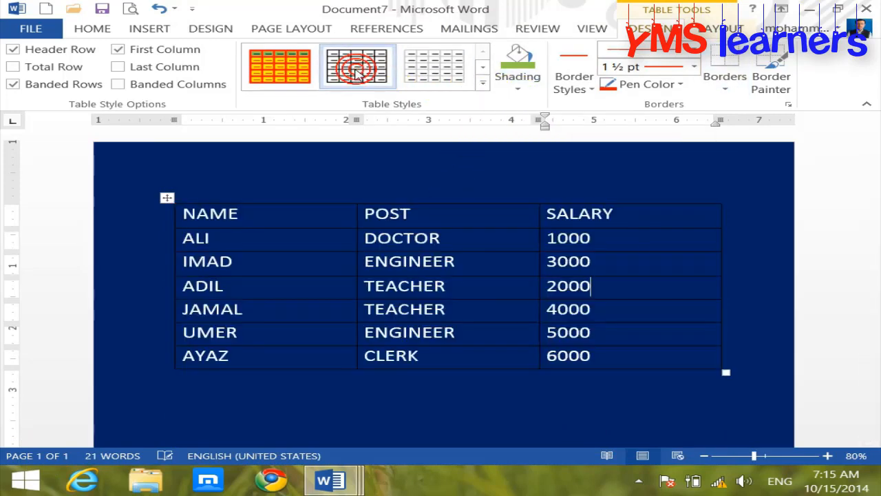
left_click(519, 90)
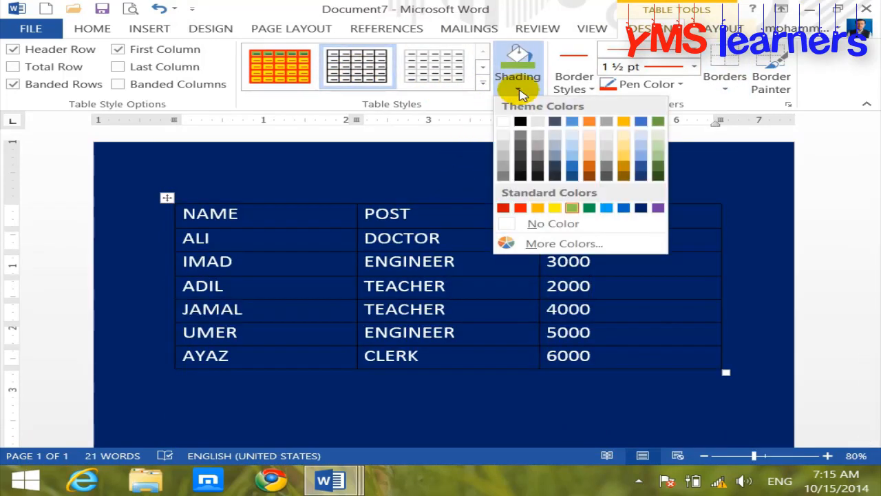
left_click(334, 246)
left_click(167, 199)
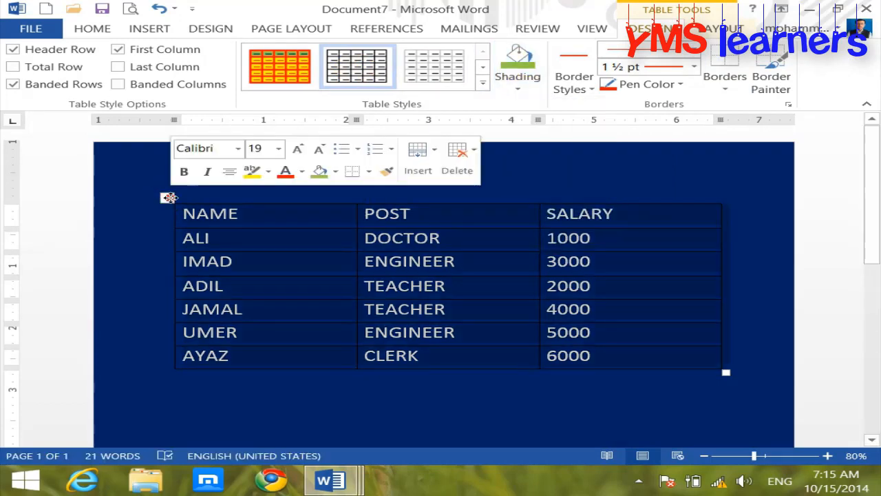
left_click(519, 90)
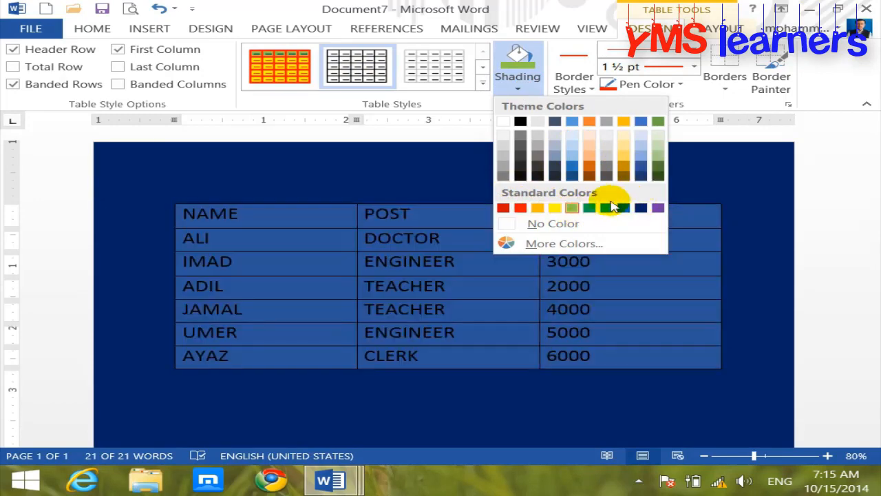
left_click(558, 208)
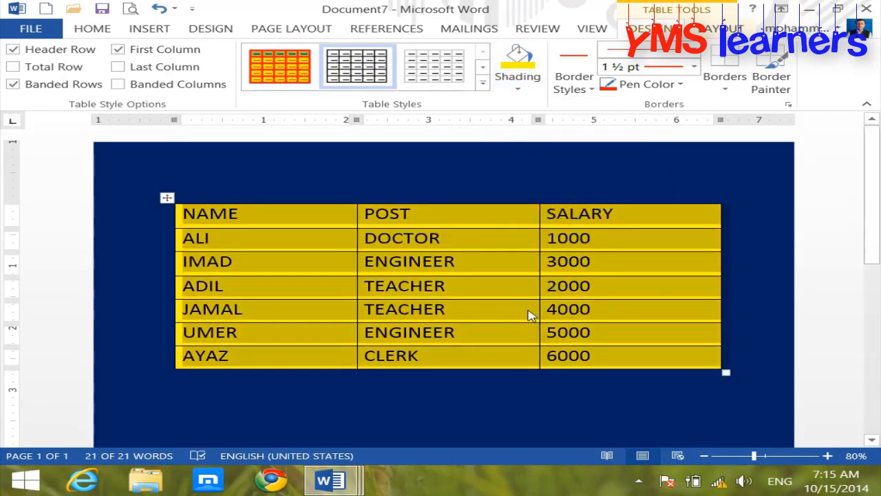
Change the whole table's shading to a bright sky blue chosen from the extended color palette.
left_click(517, 87)
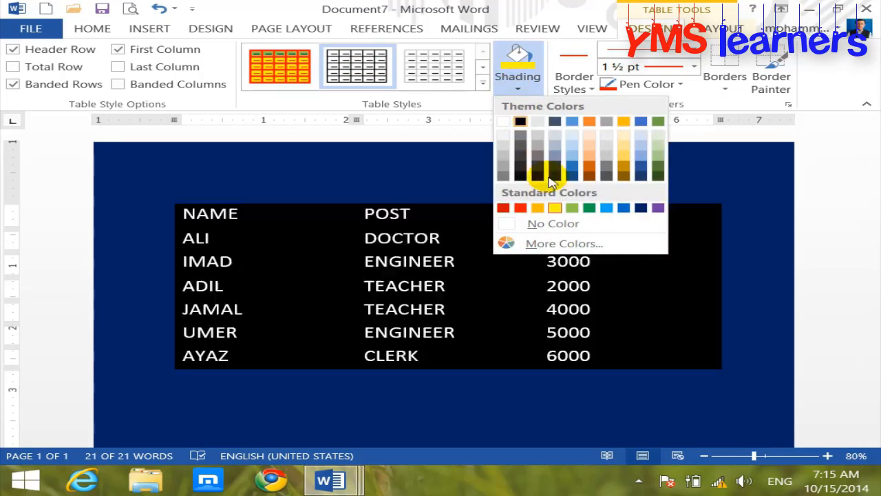
left_click(565, 242)
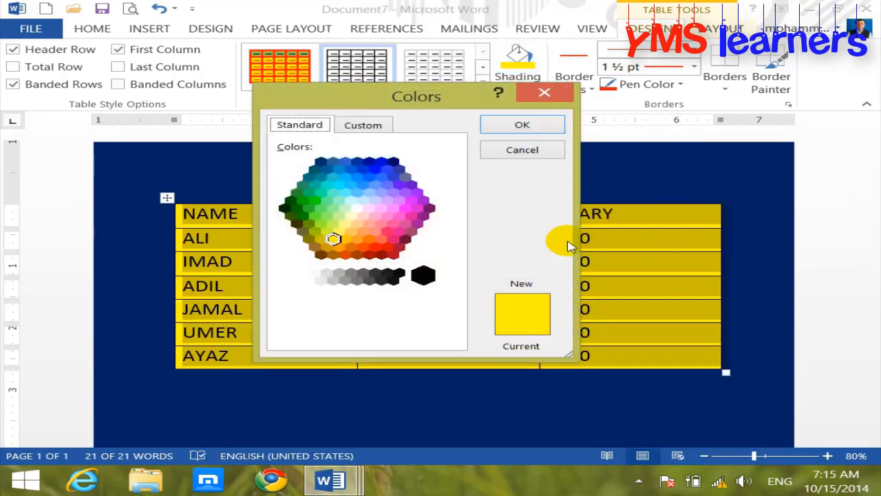
left_click(339, 184)
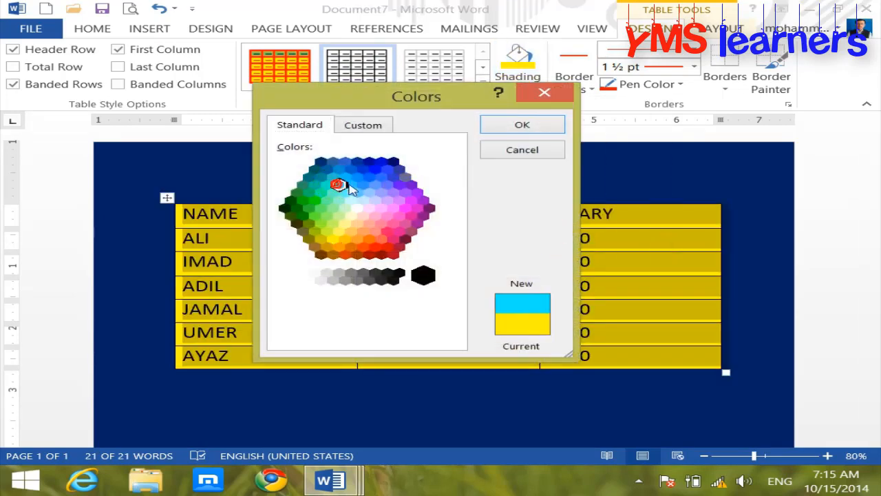
left_click(521, 123)
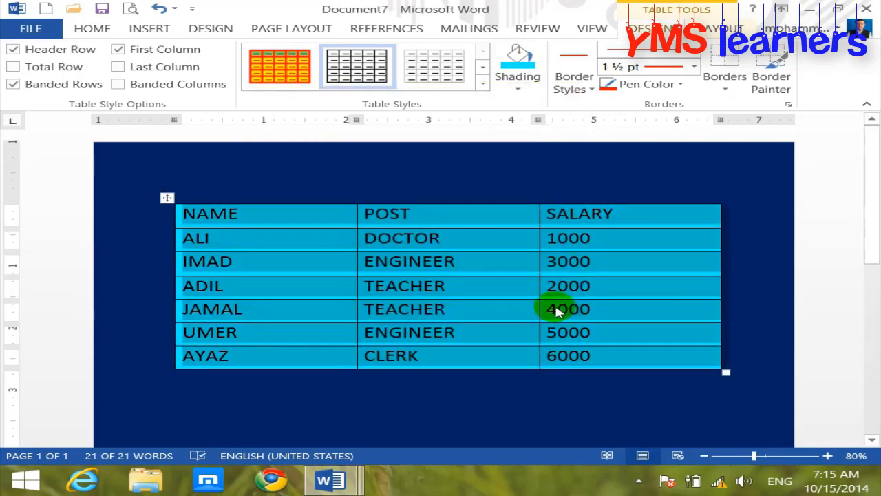
Choose the black ½ pt double-line theme border and paint it beneath the SALARY header and the column's first two values.
left_click(590, 91)
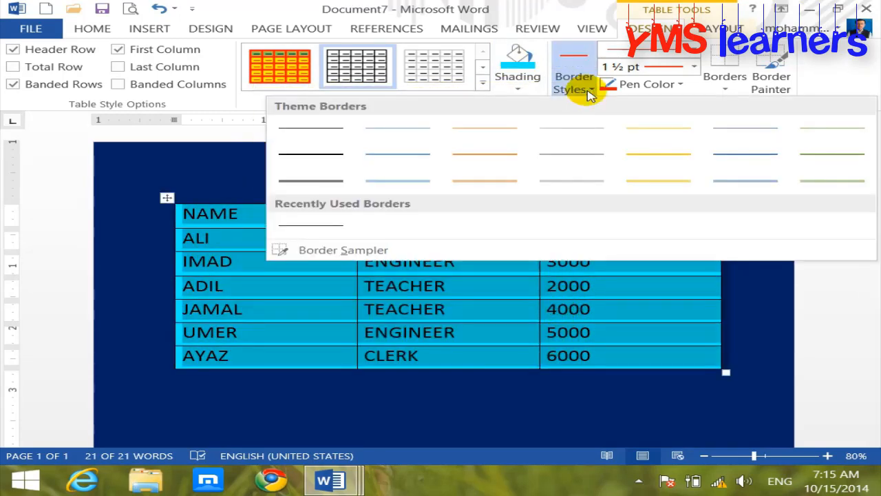
left_click(320, 182)
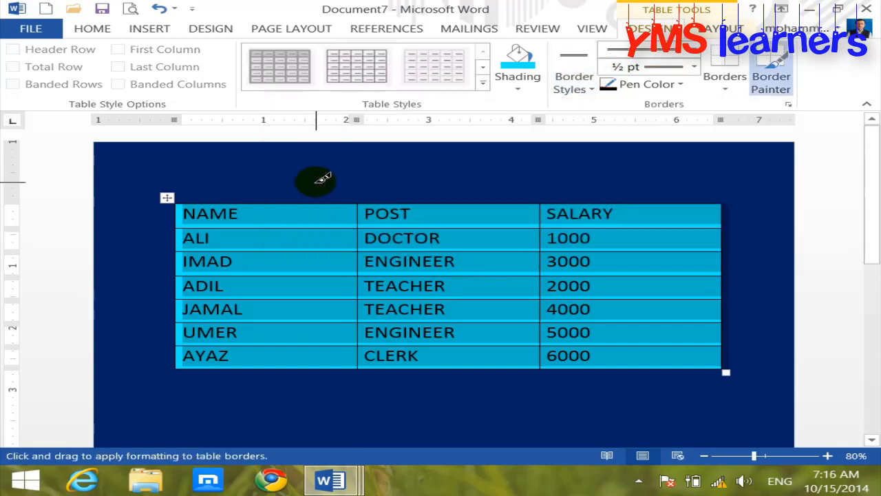
left_click(278, 211)
left_click_drag(437, 215, 682, 209)
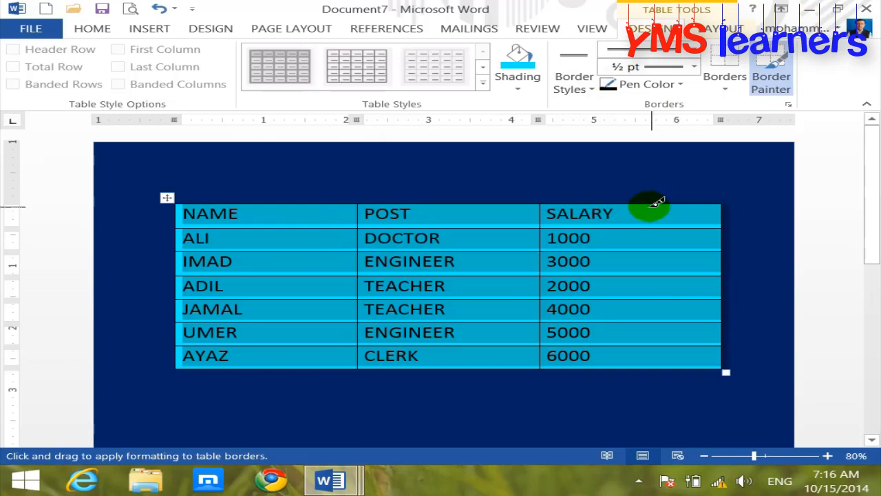
left_click(327, 226)
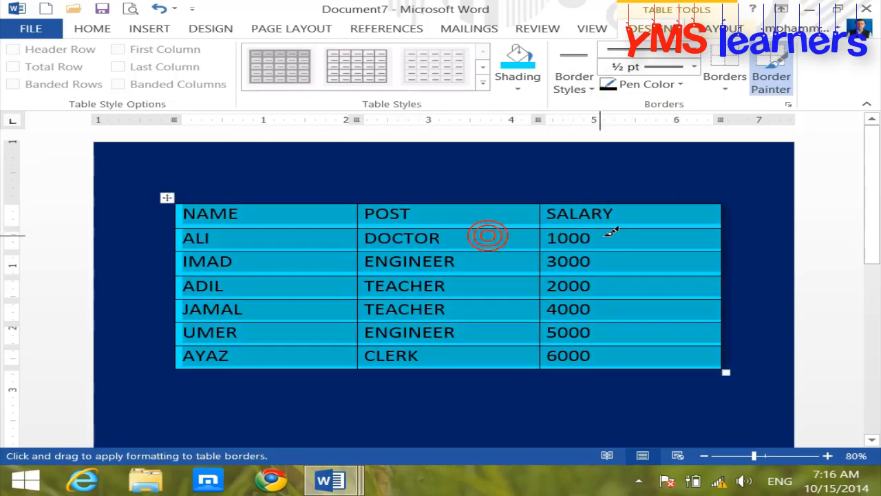
left_click(706, 229)
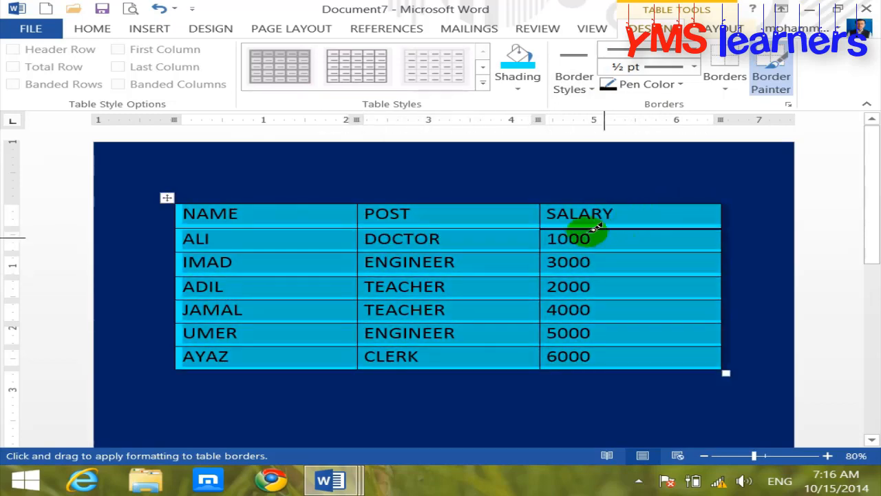
left_click(618, 250)
left_click(618, 276)
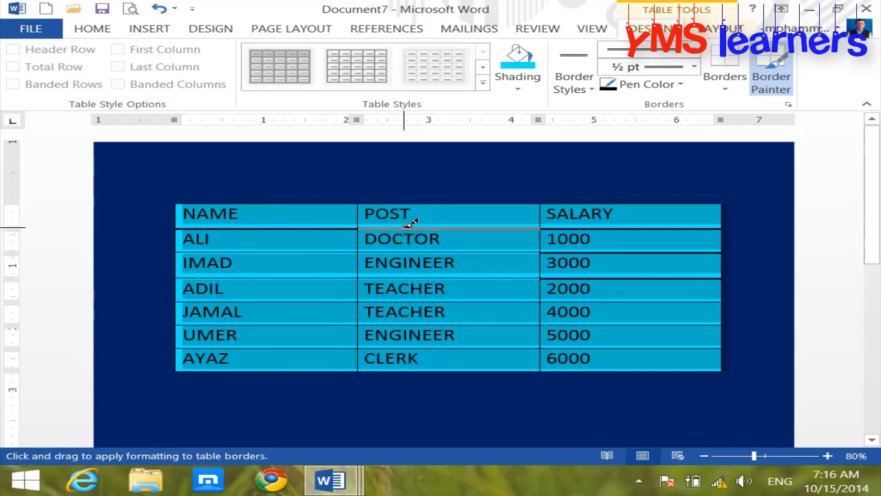
Try the Border Sampler, and paint 3 pt thick black borders beneath the first two NAME entries and the first POST entry.
left_click(580, 95)
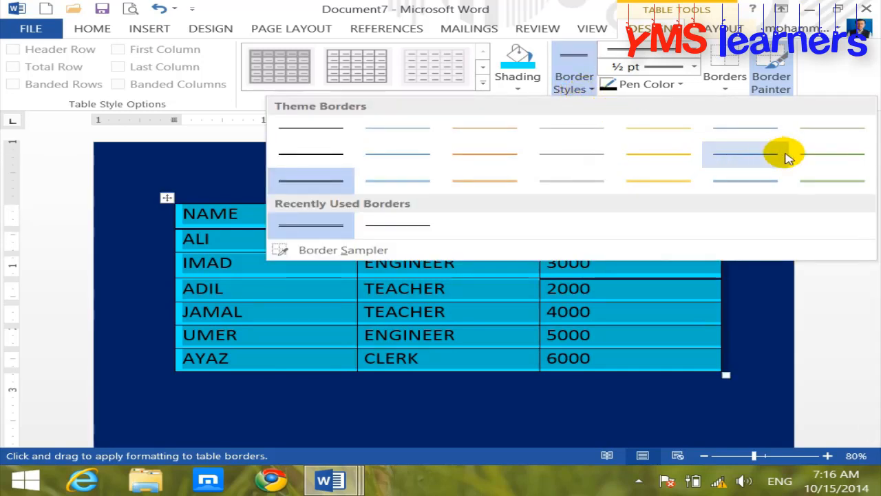
left_click(350, 249)
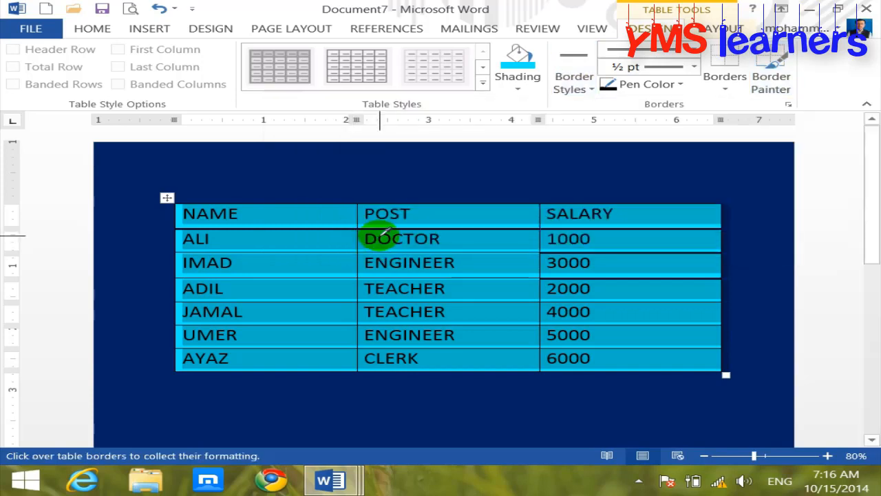
left_click(695, 50)
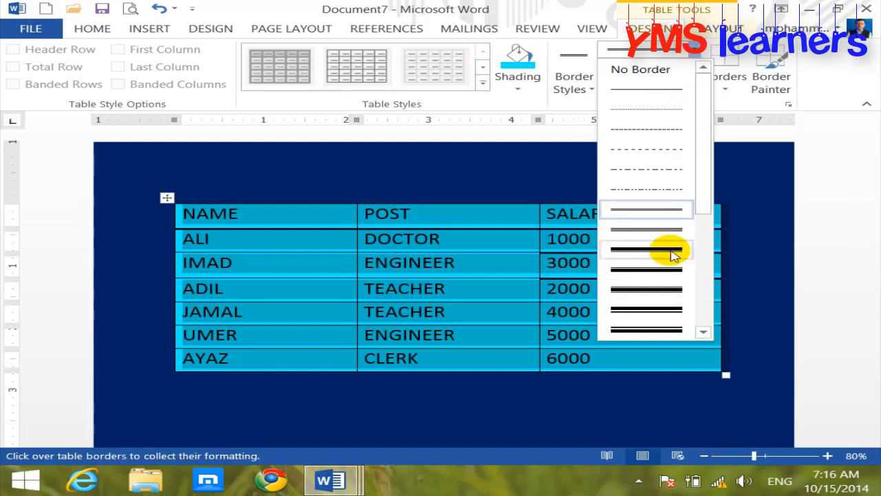
left_click(652, 268)
mouse_move(342, 235)
left_mouse_down()
mouse_move(306, 250)
mouse_move(329, 275)
left_mouse_up()
left_click(448, 246)
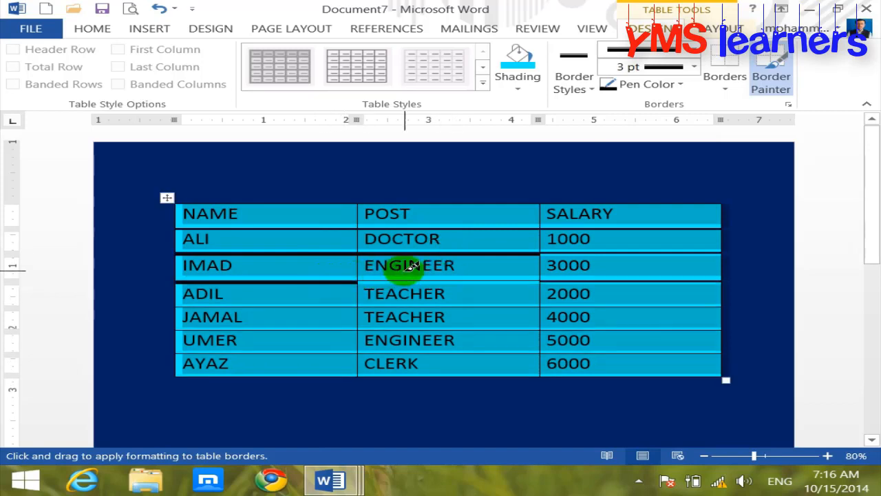
Set the border pen to 4 ½ pt standard red and paint it beneath the third data row across all columns.
left_click(696, 67)
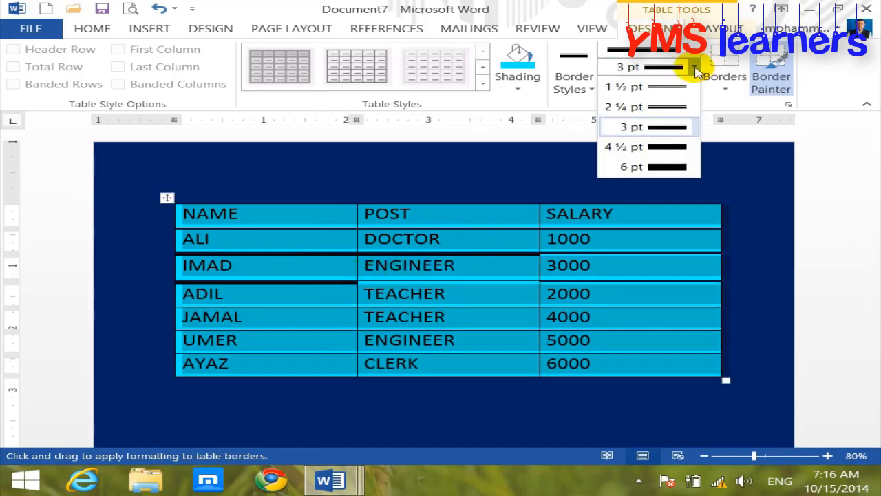
left_click(665, 144)
left_click(626, 84)
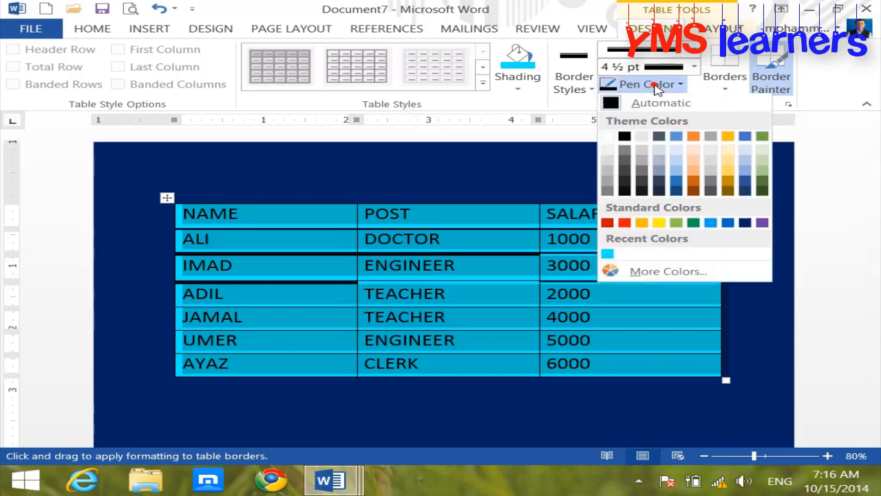
left_click(624, 222)
left_click(335, 303)
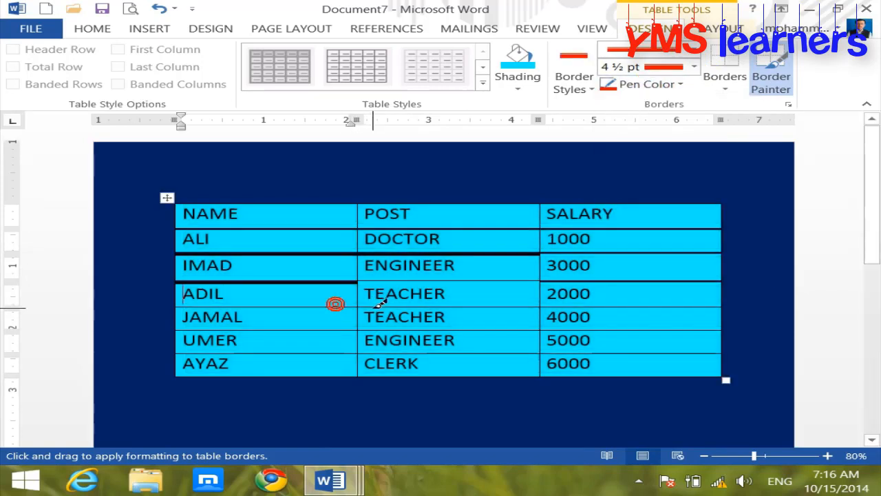
left_click(361, 308)
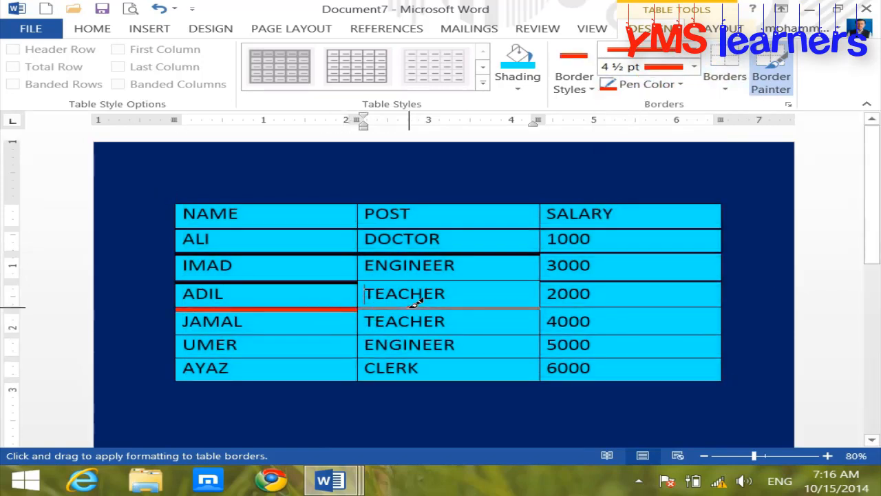
left_click(574, 302)
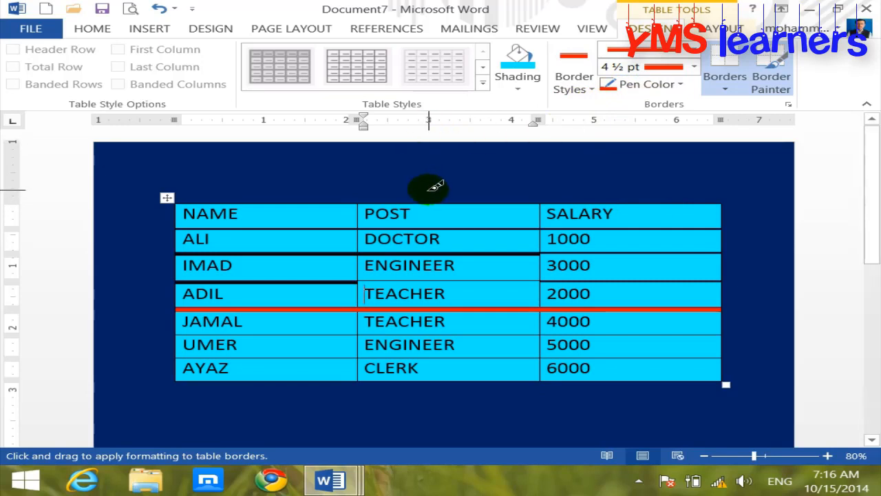
Undo the painted borders back to those in the SALARY column and leave border painting.
key("ctrl+z")
key("ctrl+z")
key("ctrl+z")
key("ctrl+z")
key("ctrl+z")
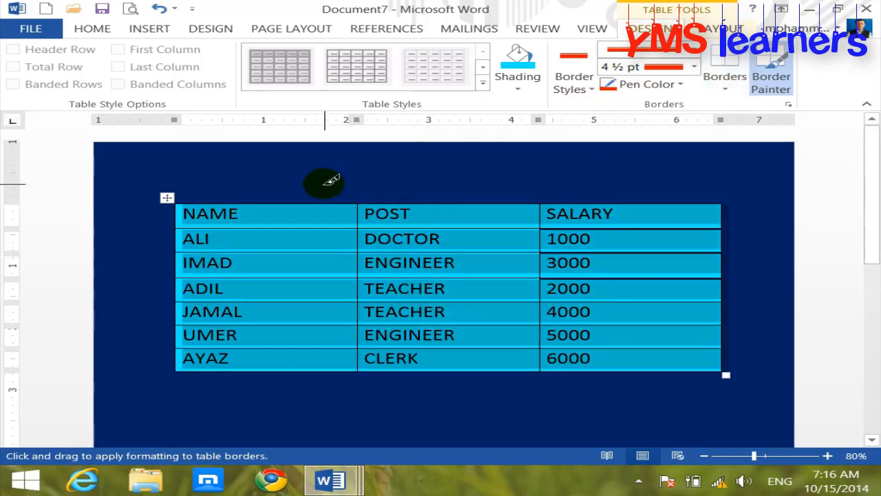
key("Escape")
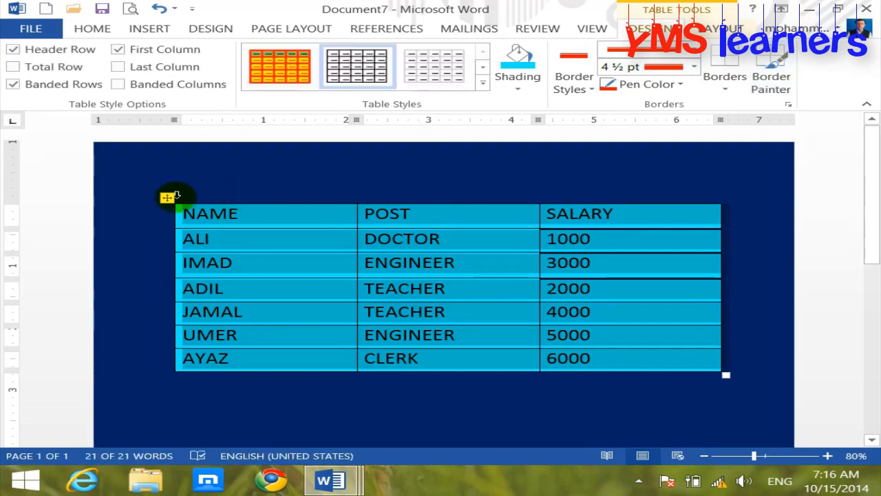
Select the whole table and apply 4 ½ pt red borders to all its cells.
left_click(168, 200)
left_click(722, 82)
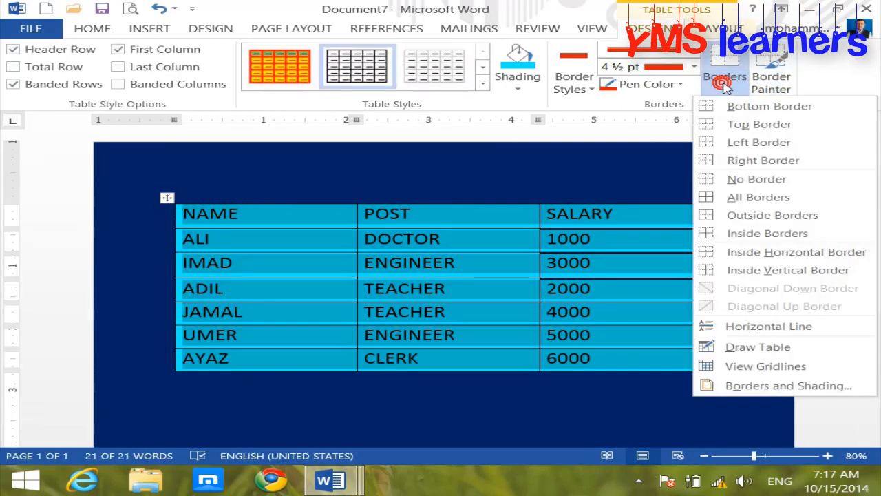
left_click(709, 197)
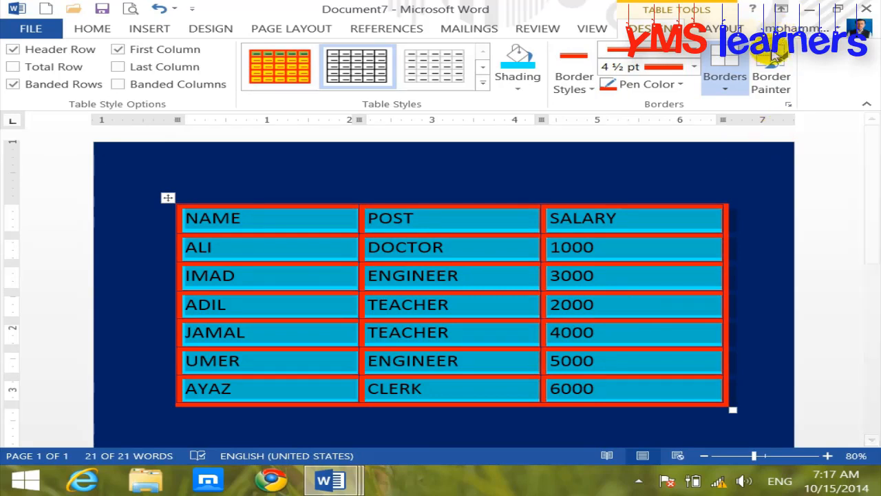
Choose the orange 1 ½ pt theme border and paint it along the top edge of the whole header row.
left_click(772, 74)
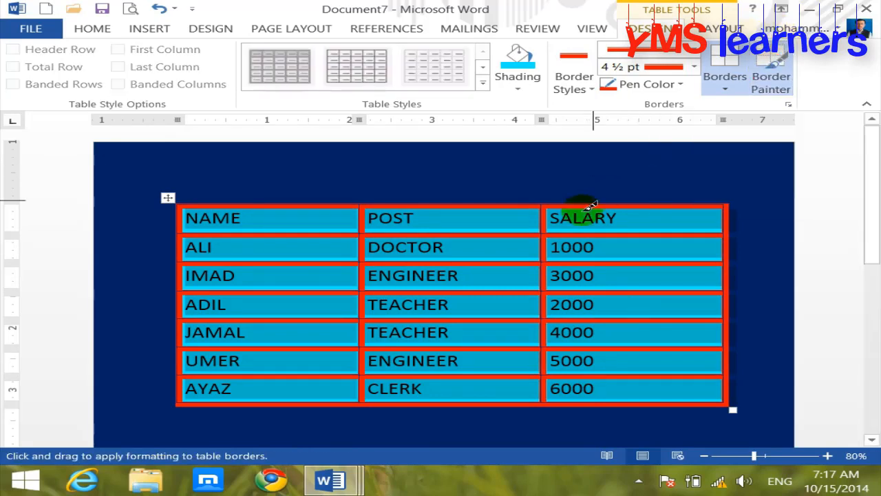
left_click_drag(496, 199, 580, 199)
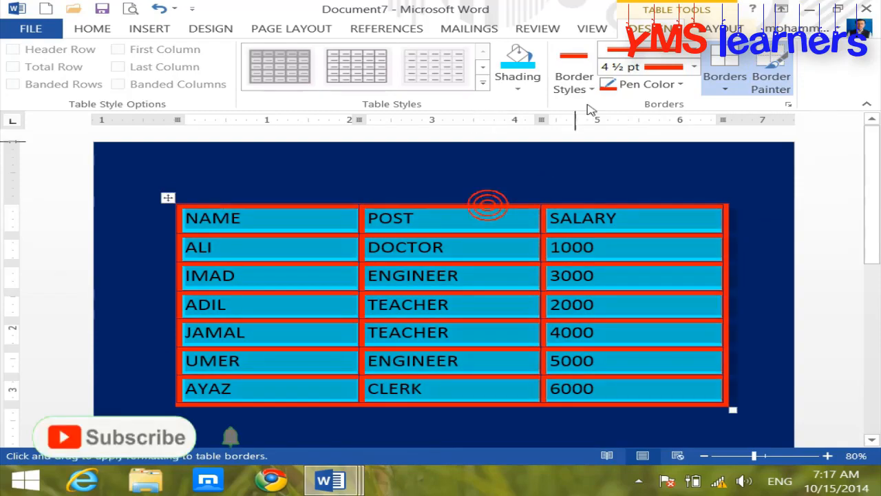
left_click(527, 88)
left_click(581, 84)
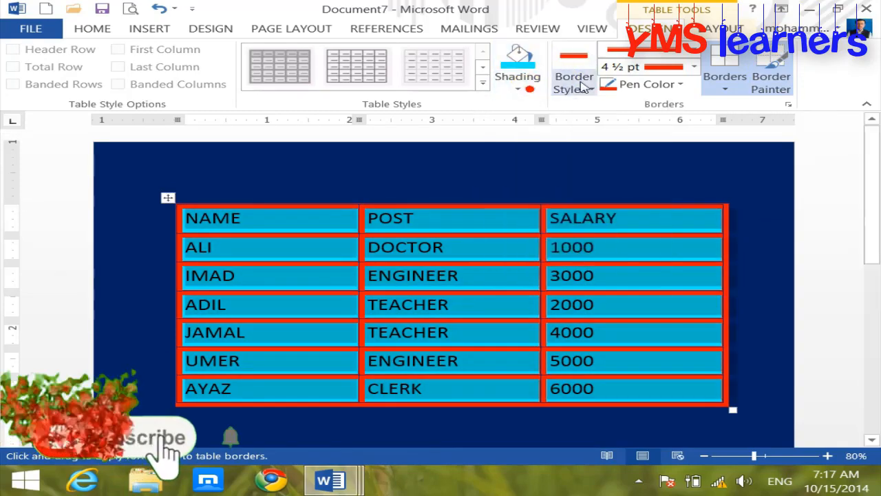
left_click(583, 86)
left_click(495, 152)
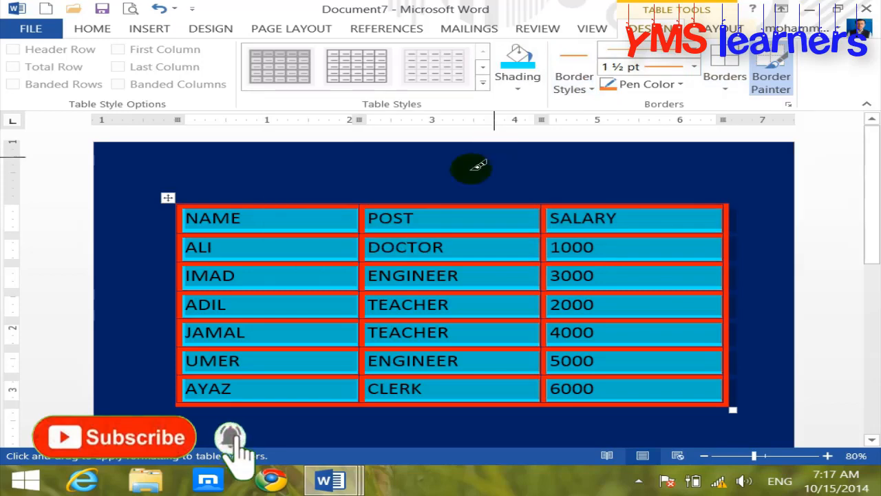
left_click(399, 204)
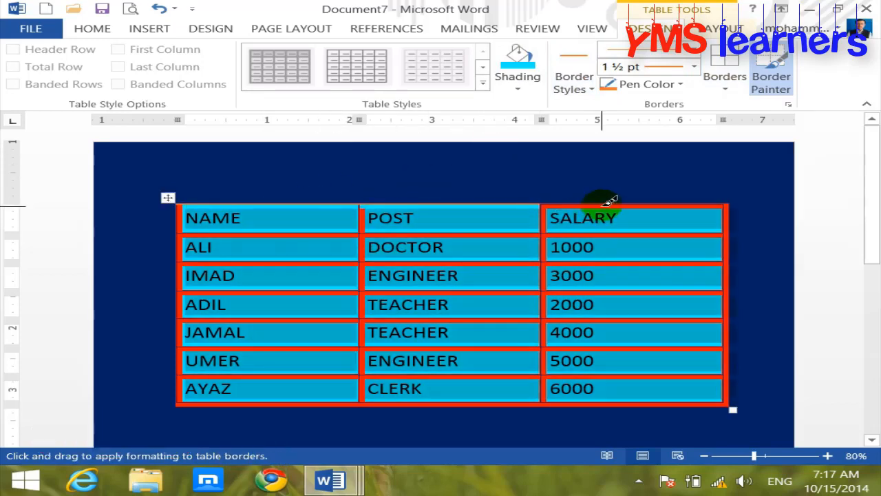
left_click(602, 206)
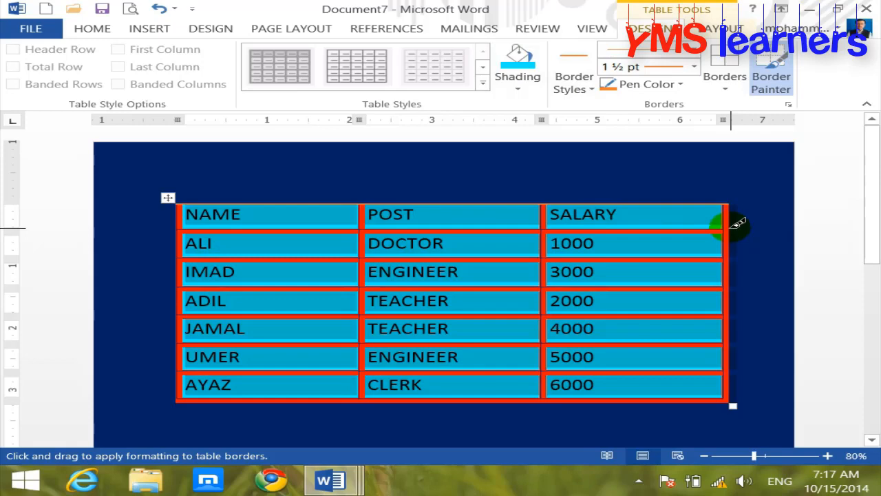
Set the page color to No Color.
left_click(198, 31)
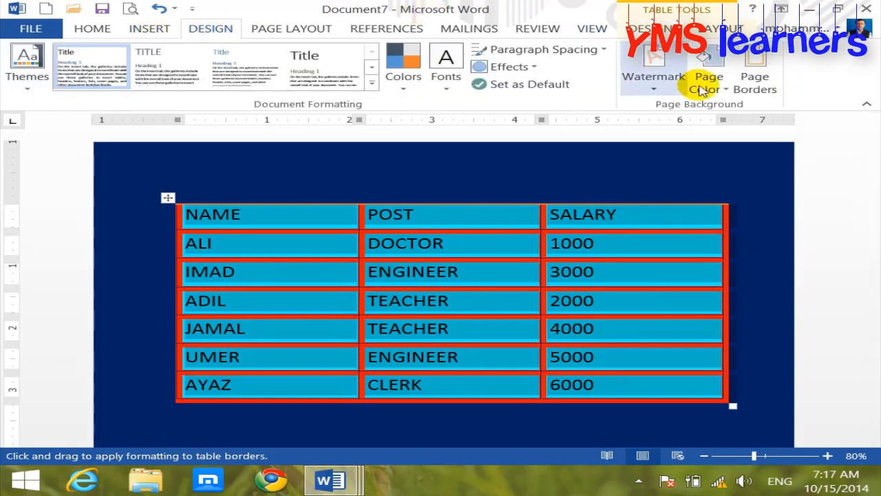
left_click(709, 81)
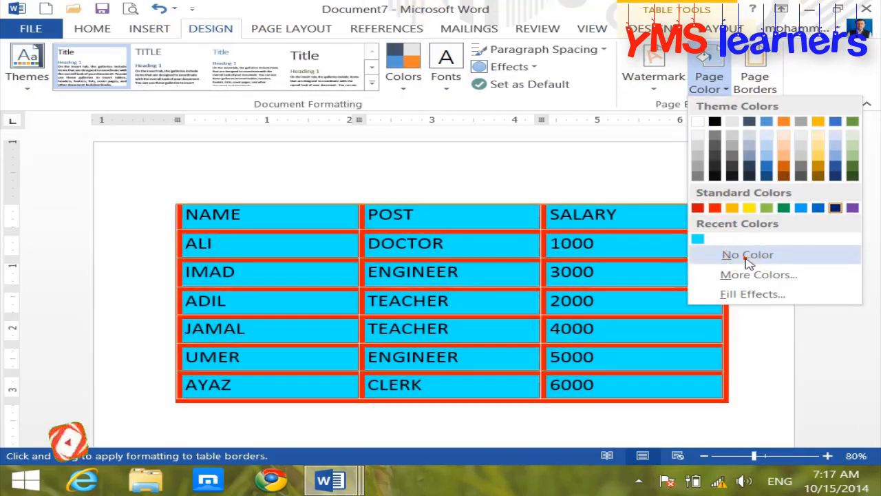
left_click(747, 255)
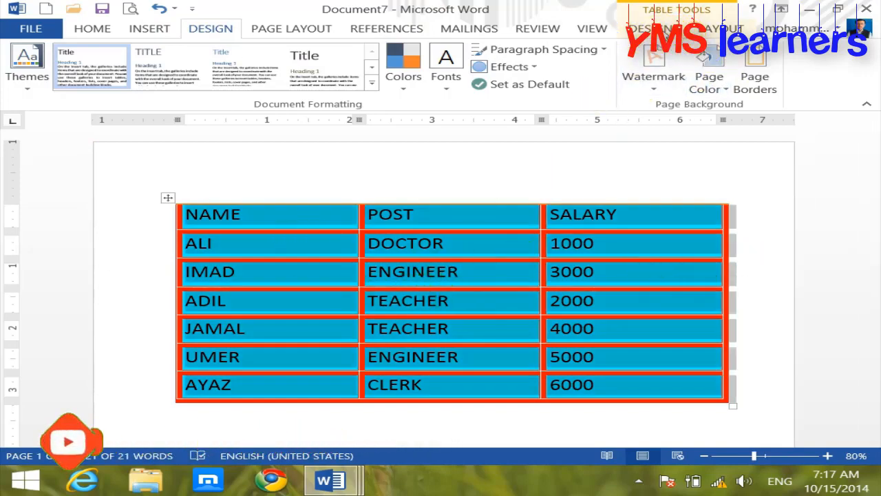
Paint the orange 1 ½ pt border beneath the header row across all three columns.
left_click(659, 28)
left_click(771, 79)
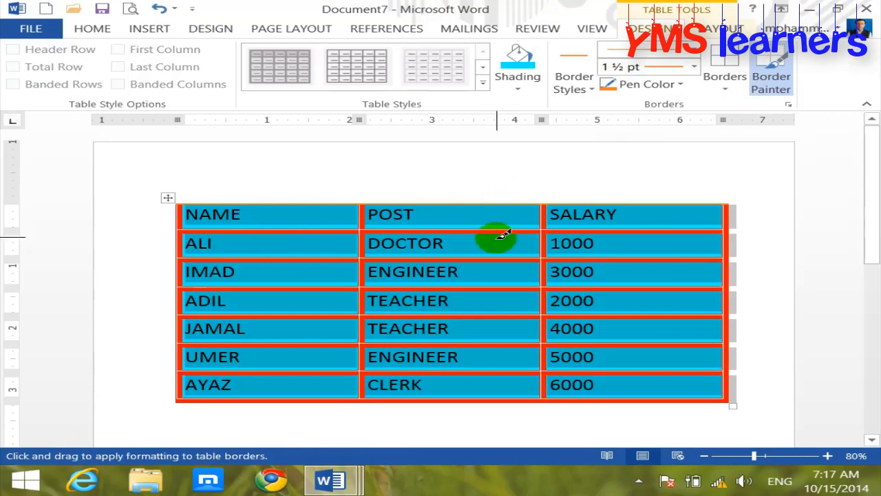
left_click_drag(493, 231, 567, 228)
left_click_drag(333, 216, 330, 226)
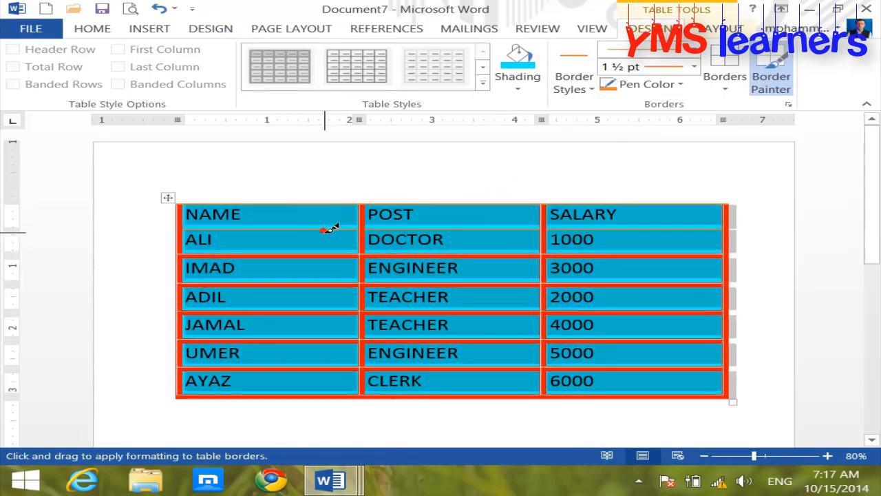
Paint the recently used 6 pt black border above the NAME and POST headers, leave border painting and select the SALARY column.
left_click(574, 84)
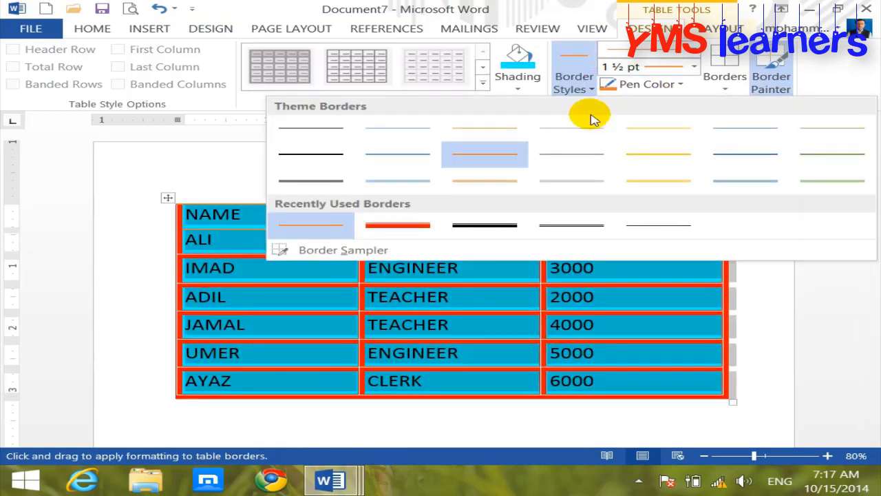
left_click(490, 224)
left_click_drag(320, 205, 560, 203)
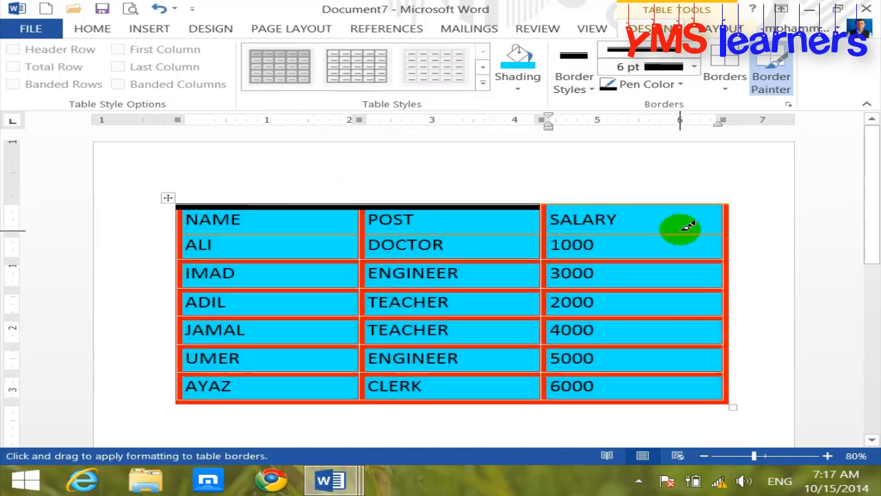
key("Escape")
left_click(631, 198)
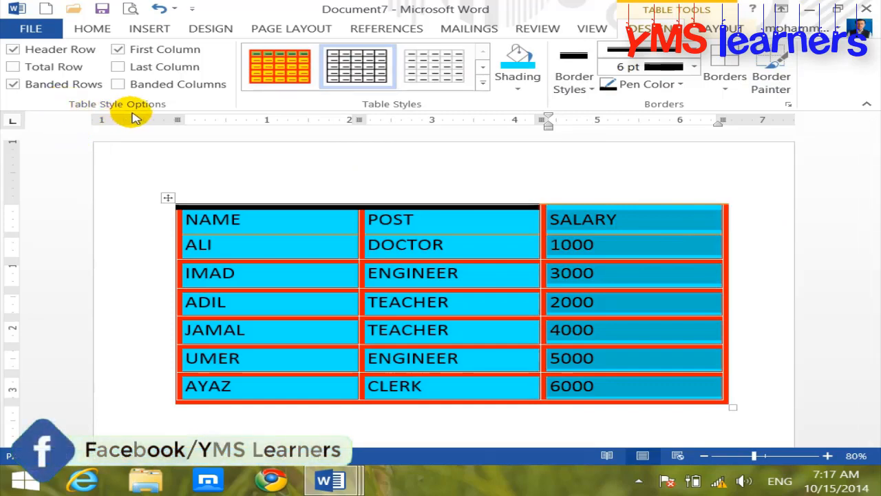
Reset the table to the plain black grid style from Plain Tables.
left_click(724, 90)
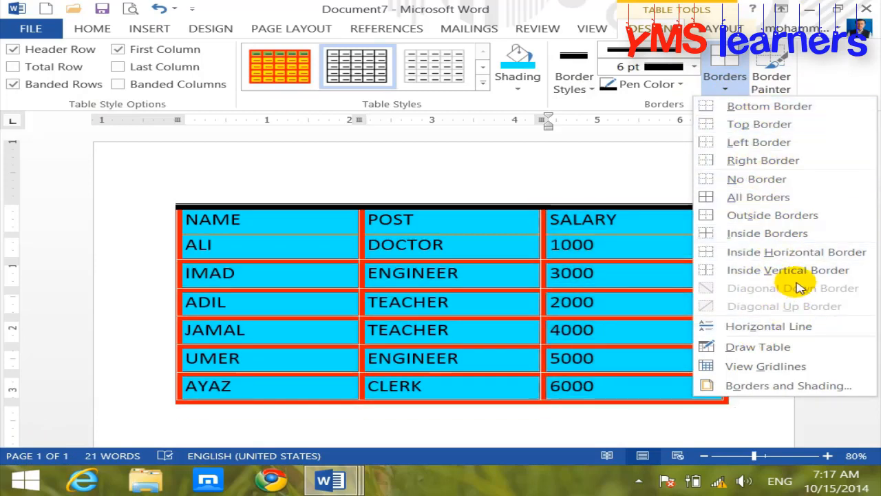
left_click(398, 214)
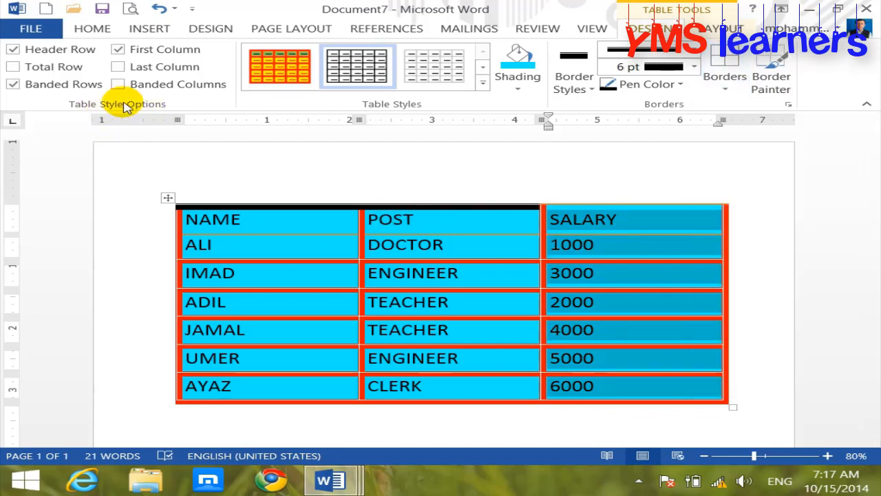
left_click(483, 83)
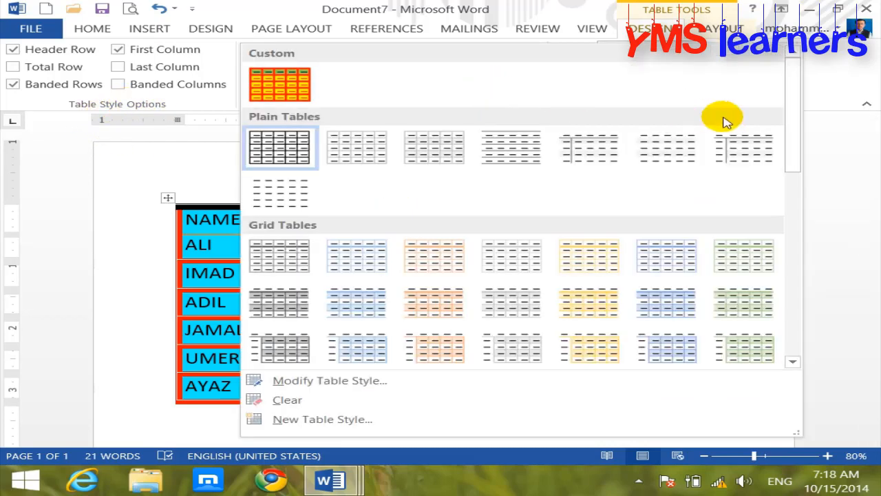
left_click(282, 147)
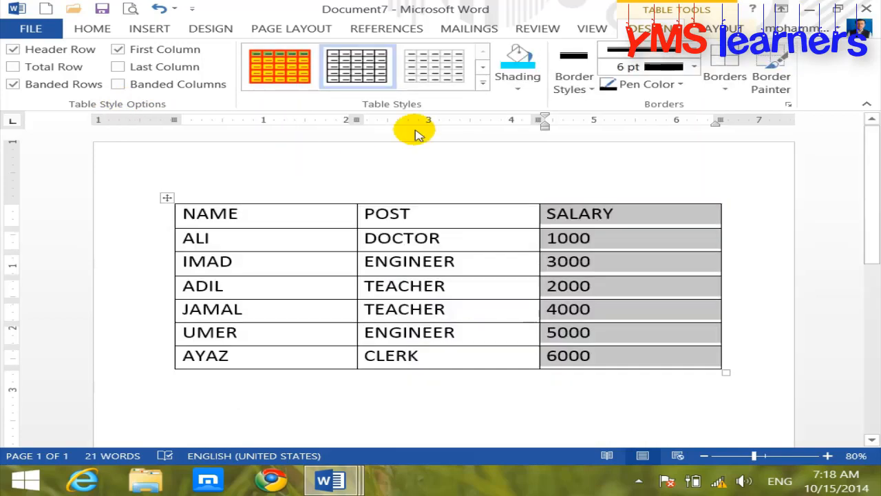
Apply the green Grid Tables style with a dark header row and first column, and deselect the table.
left_click(483, 84)
left_click_drag(793, 108, 788, 215)
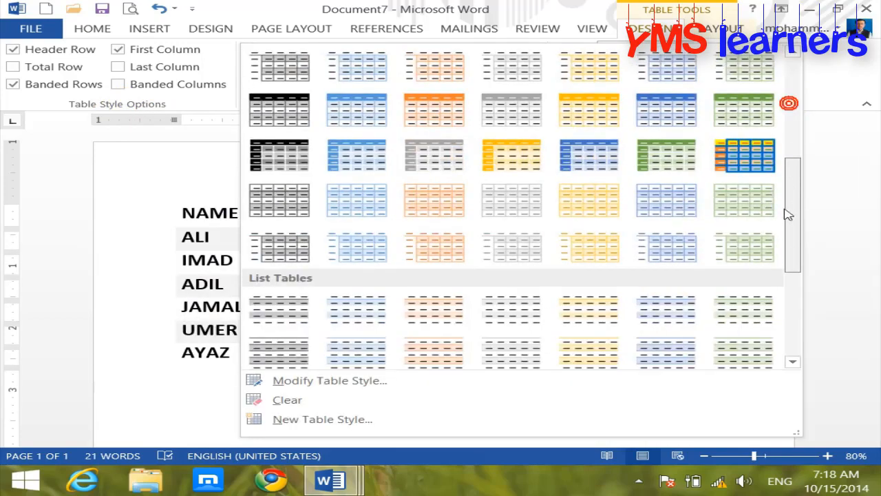
scroll(788, 215, "down", 1)
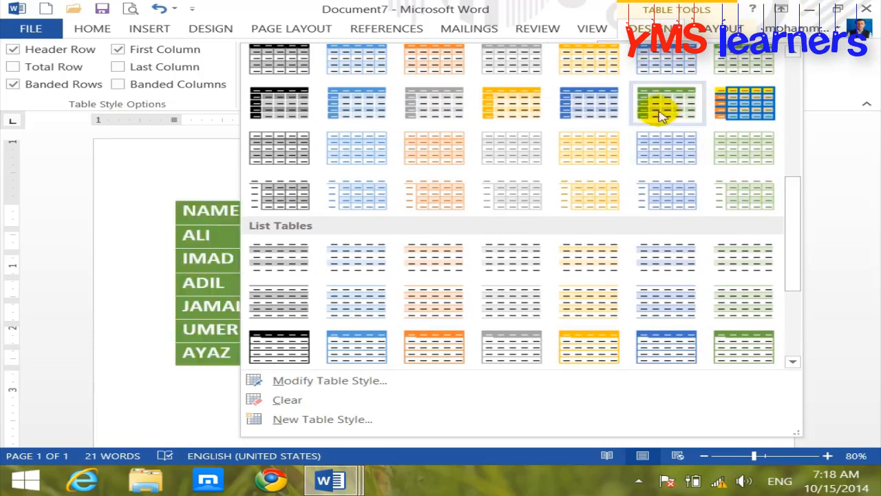
left_click(660, 116)
left_click(772, 294)
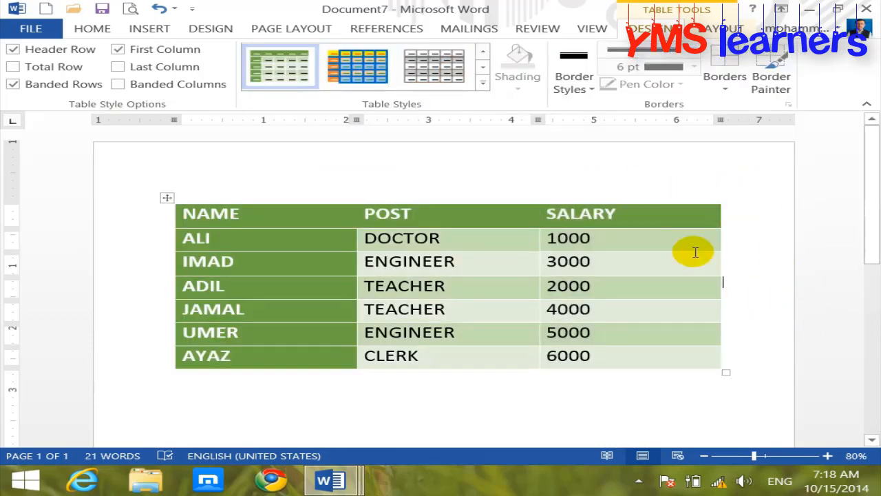
Try the gold Grid Tables style with a solid header row and first column, and undo it.
left_click(483, 84)
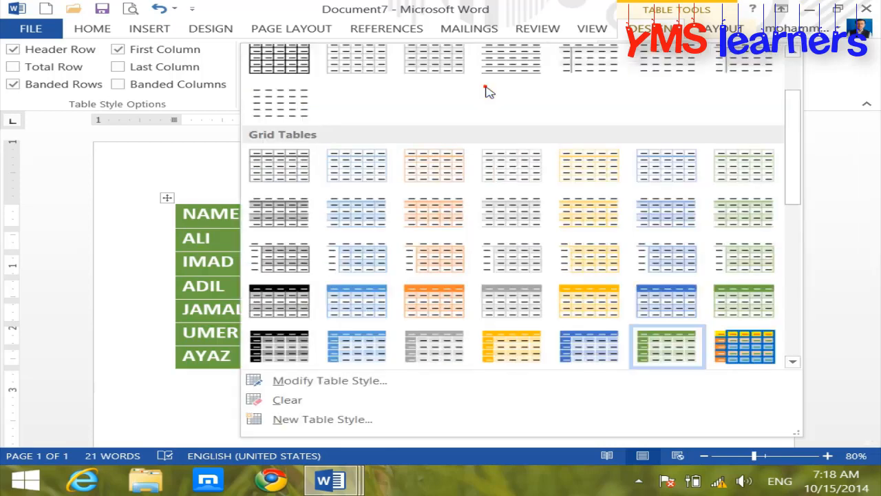
scroll(781, 217, "down", 2)
scroll(781, 217, "down", 1)
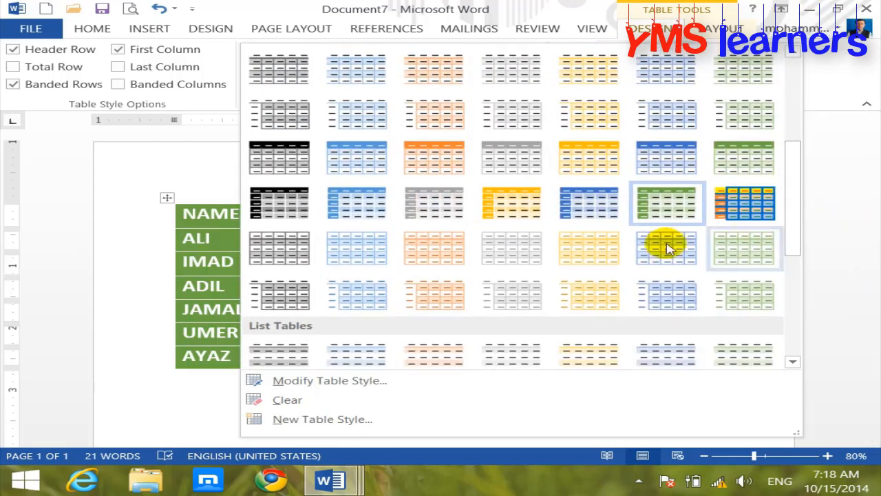
left_click(511, 205)
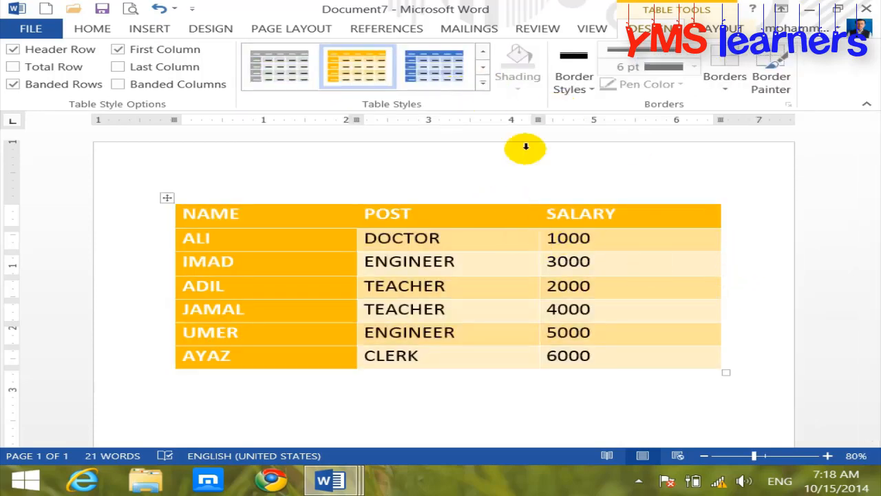
key("ctrl+z")
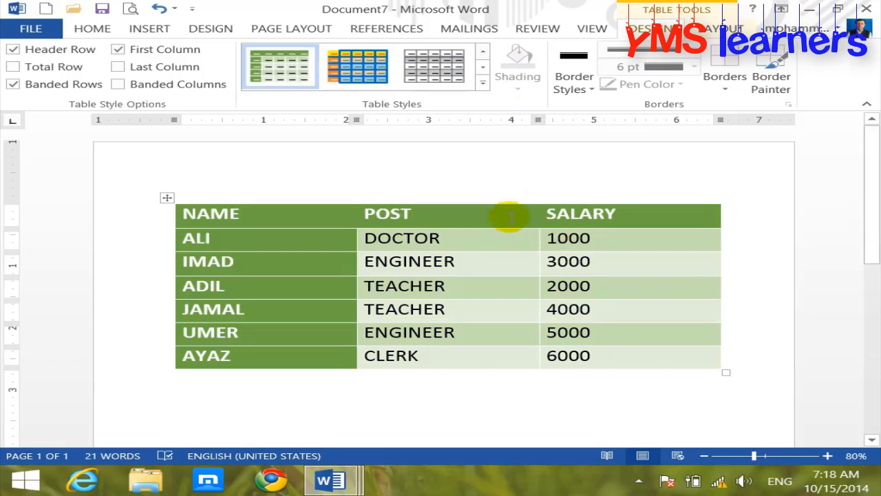
Switch the table's Header Row formatting off and on repeatedly to compare, leaving it enabled.
left_click(509, 216)
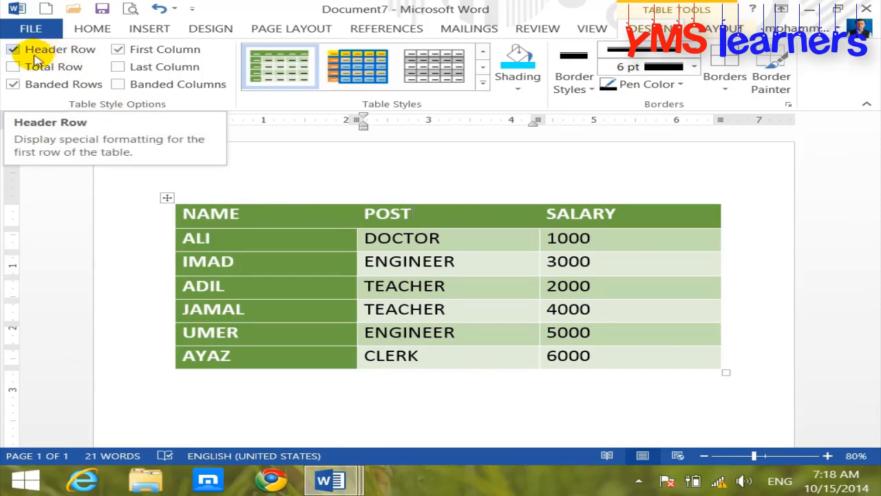
left_click(13, 50)
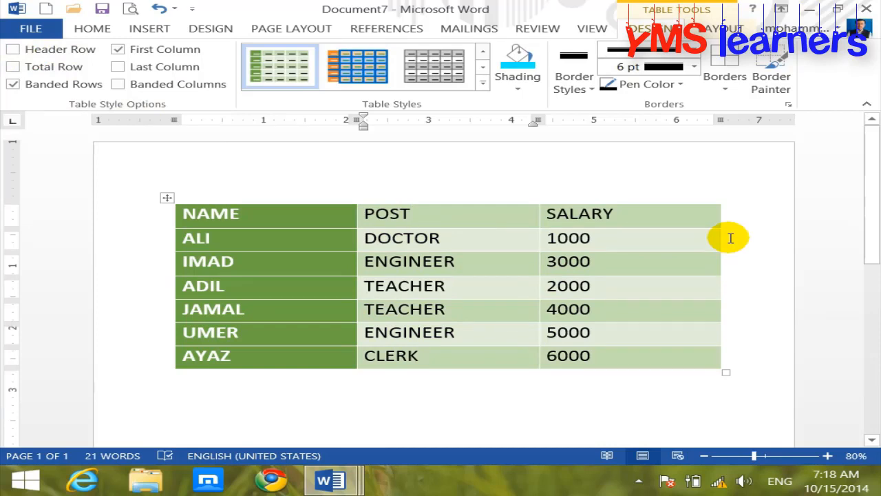
left_click(13, 50)
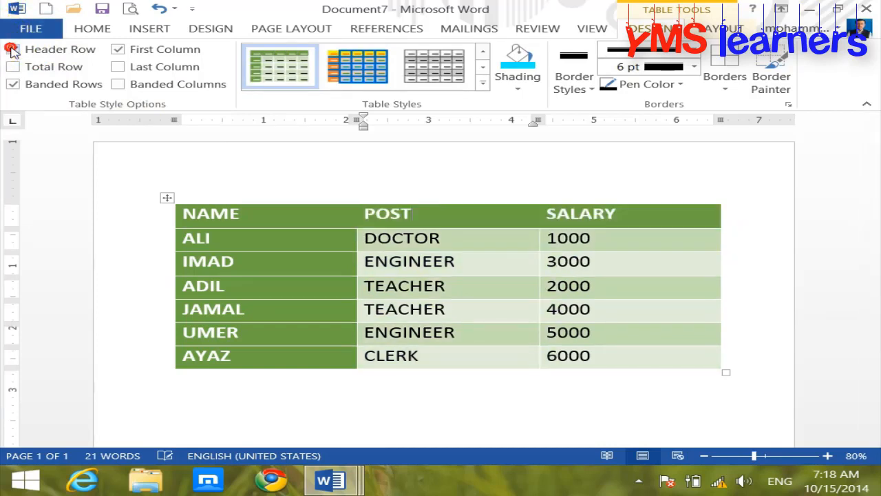
left_click(13, 51)
left_click(12, 49)
left_click(12, 50)
left_click(13, 50)
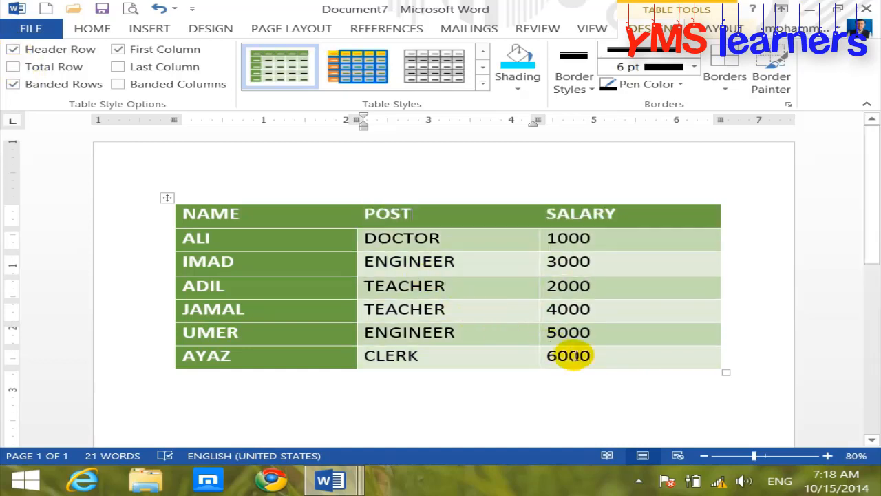
Add a new row at the end of the table and enter TOTAL in its NAME cell.
left_click(606, 357)
key("Tab")
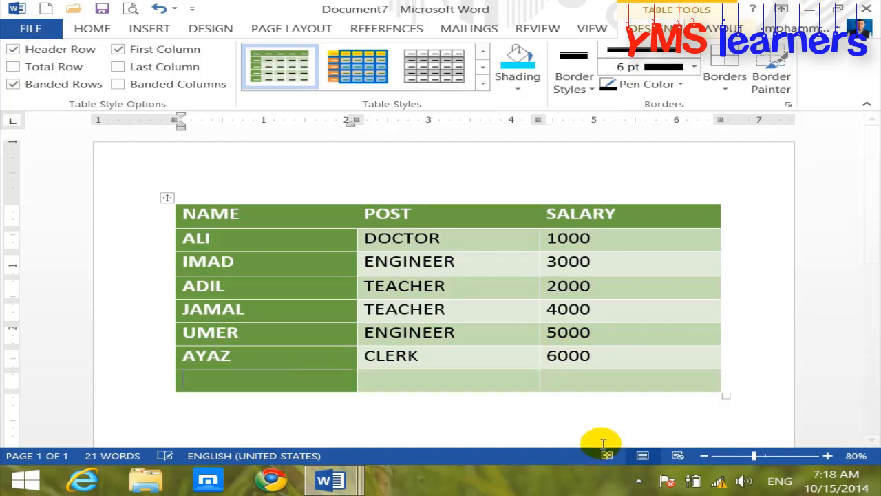
key("Tab")
key("Tab")
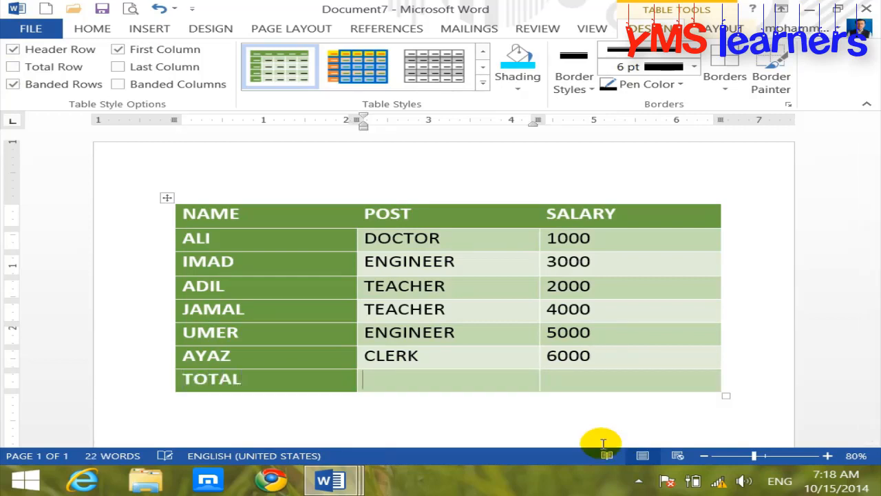
Insert the formula =SUM(ABOVE) in the SALARY cell of the TOTAL row.
key("Left")
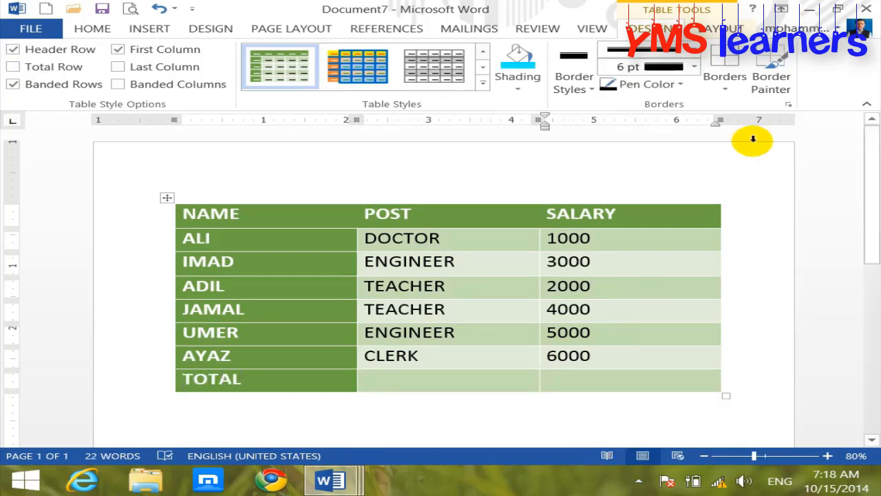
left_click(723, 29)
left_click(739, 76)
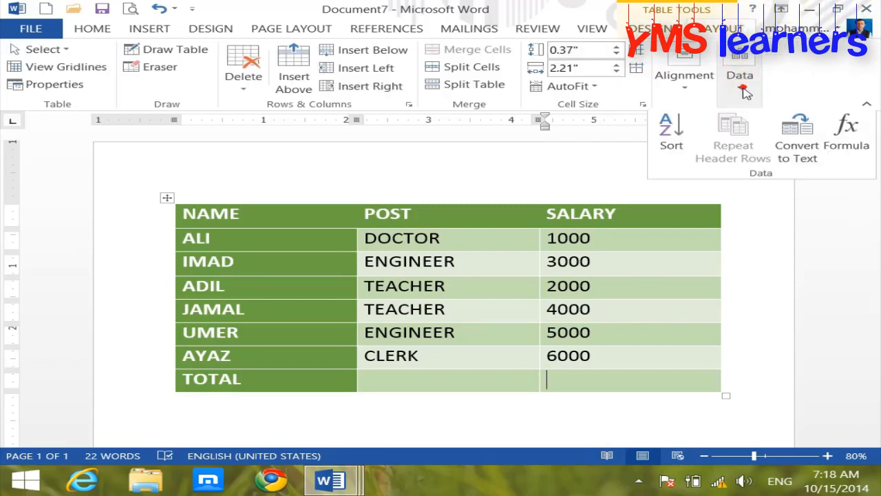
left_click(851, 145)
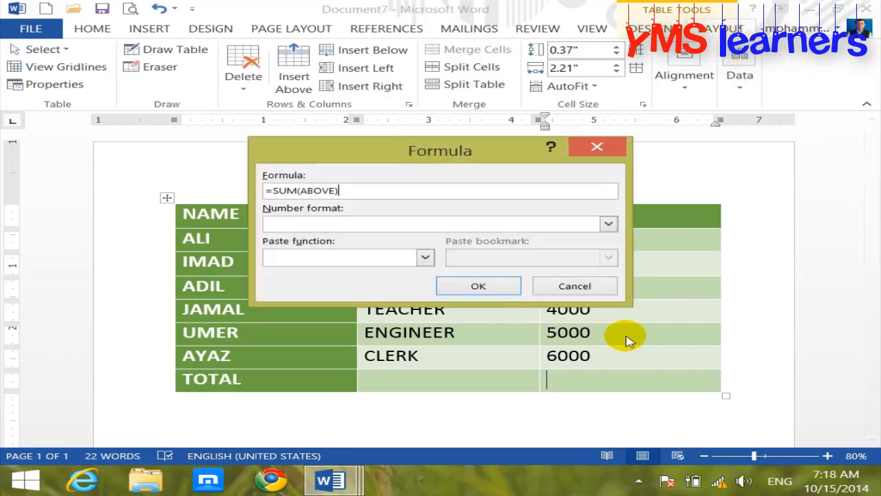
left_click(473, 284)
left_click_drag(618, 379, 530, 385)
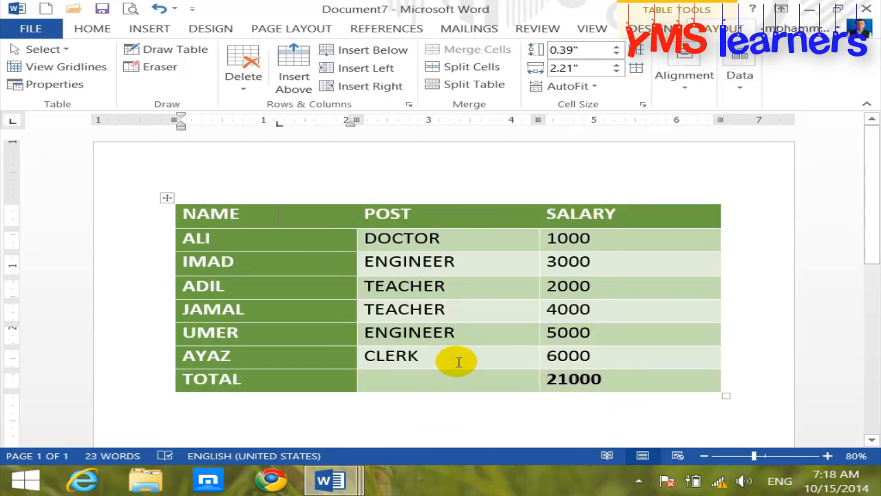
Enable Total Row formatting for the table and switch Banded Rows off and on to compare.
left_click(651, 28)
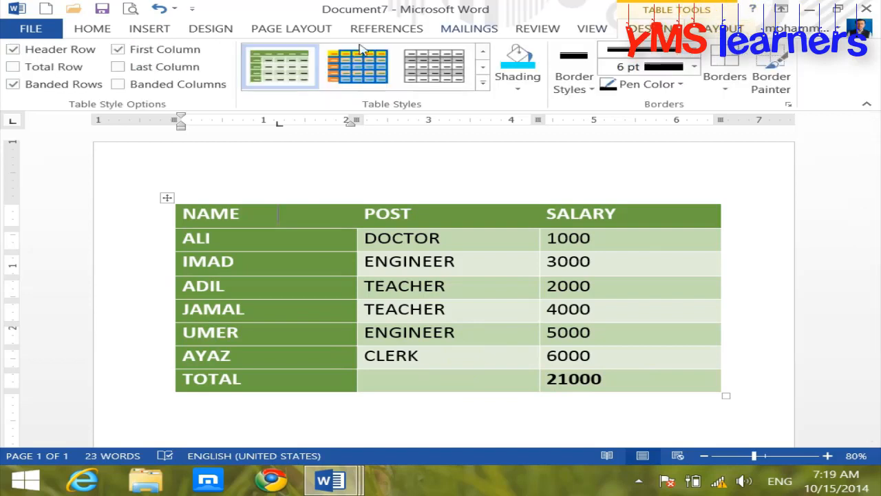
left_click(13, 67)
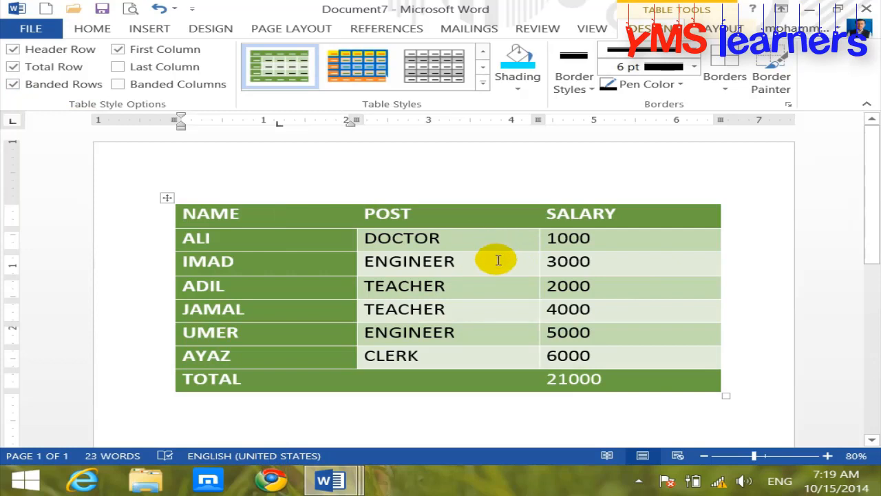
left_click(14, 85)
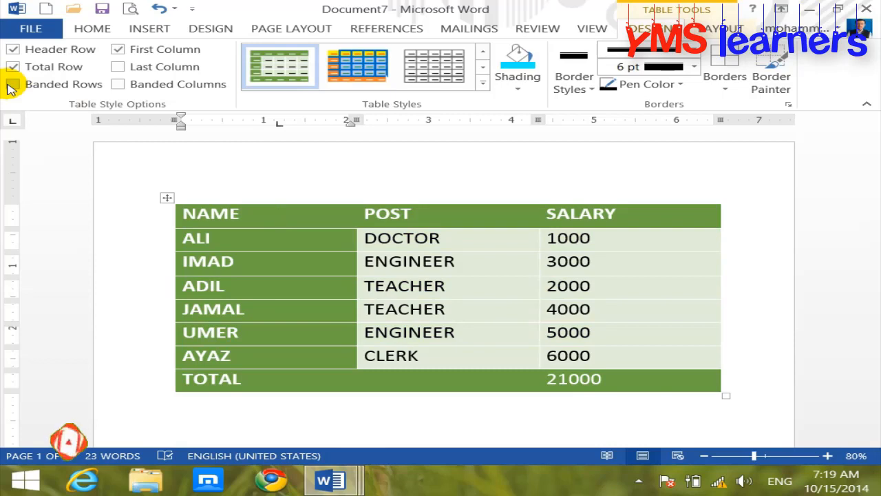
left_click(13, 84)
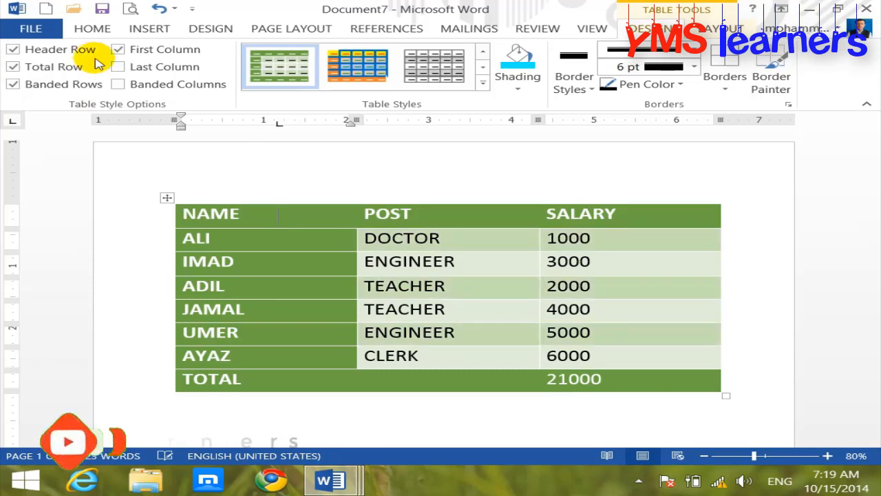
Compare the table with First Column and Last Column formatting switched on and off, leaving both off.
left_click(260, 192)
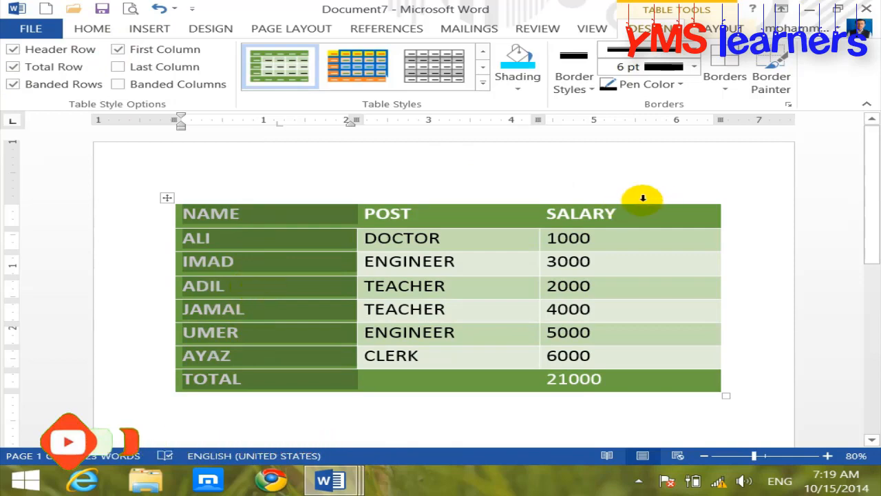
left_click(515, 192)
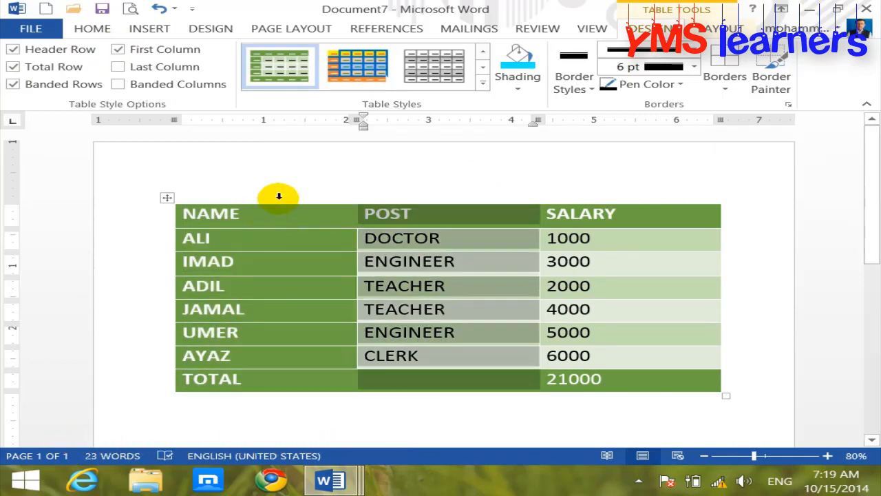
left_click(278, 197)
left_click(482, 303)
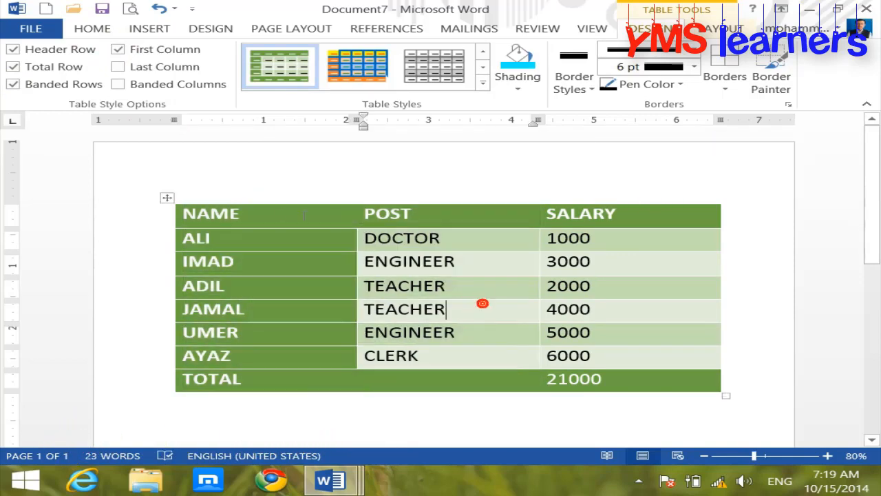
left_click(118, 51)
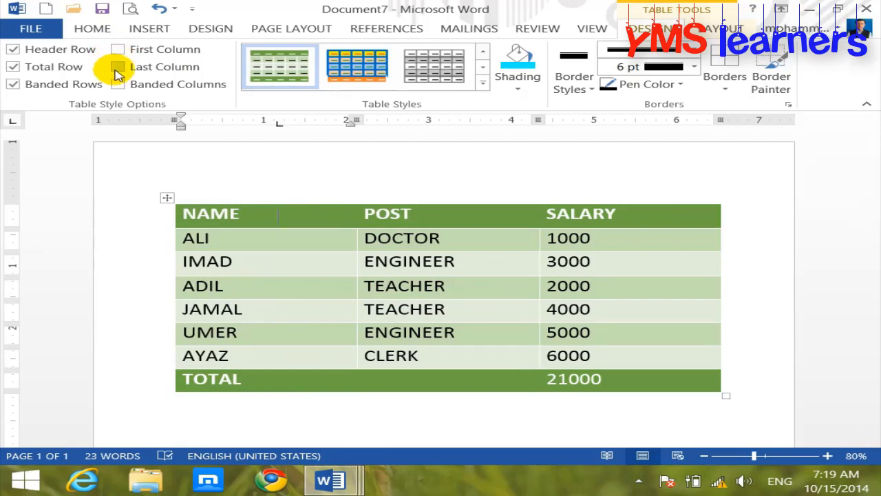
left_click(117, 69)
left_click(117, 50)
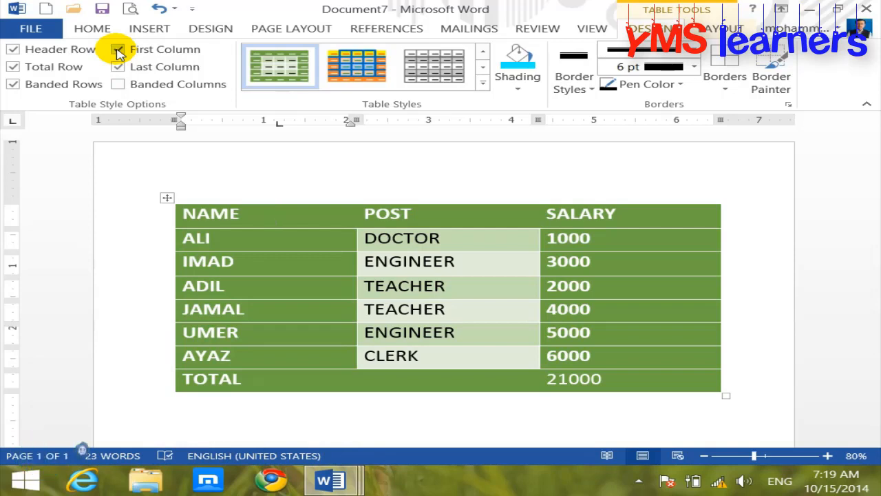
left_click(118, 67)
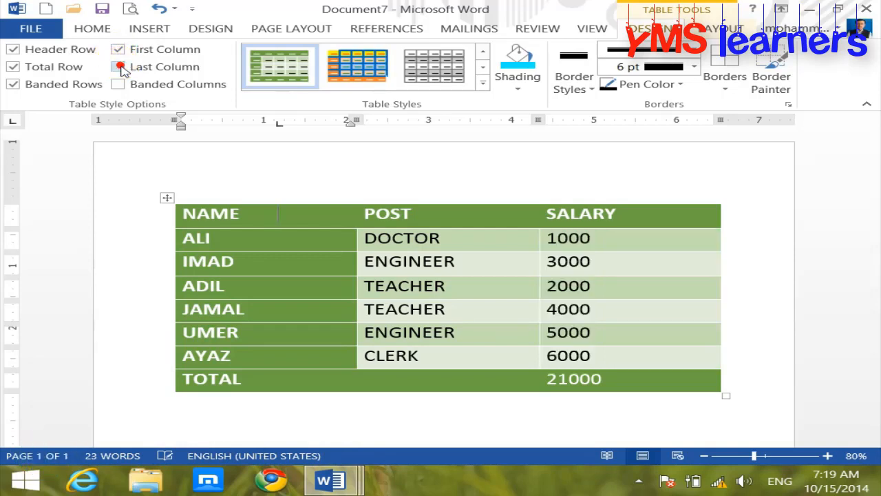
left_click(118, 49)
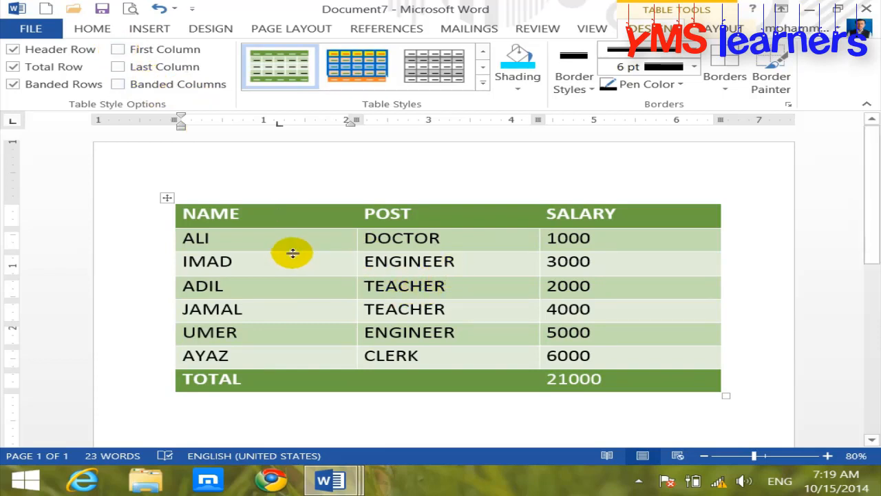
Try Banded Columns on the table with Banded Rows and Header Row formatting switched off.
left_click(119, 85)
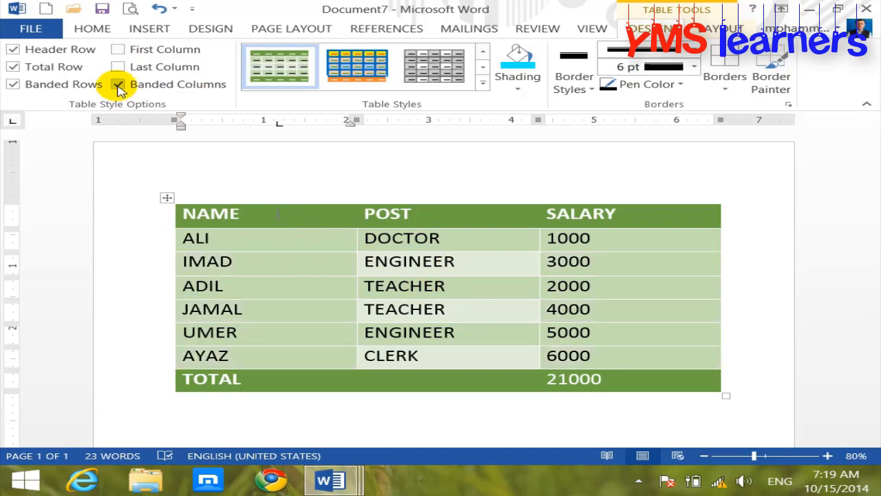
left_click(14, 84)
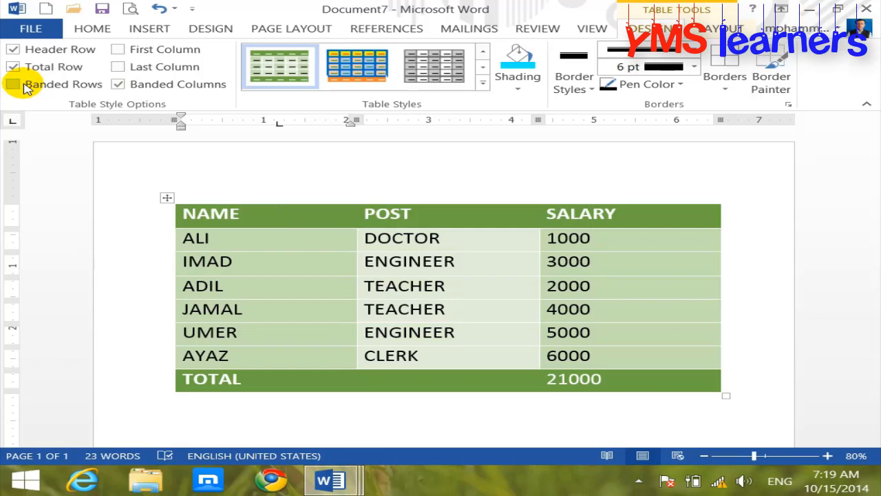
left_click(13, 50)
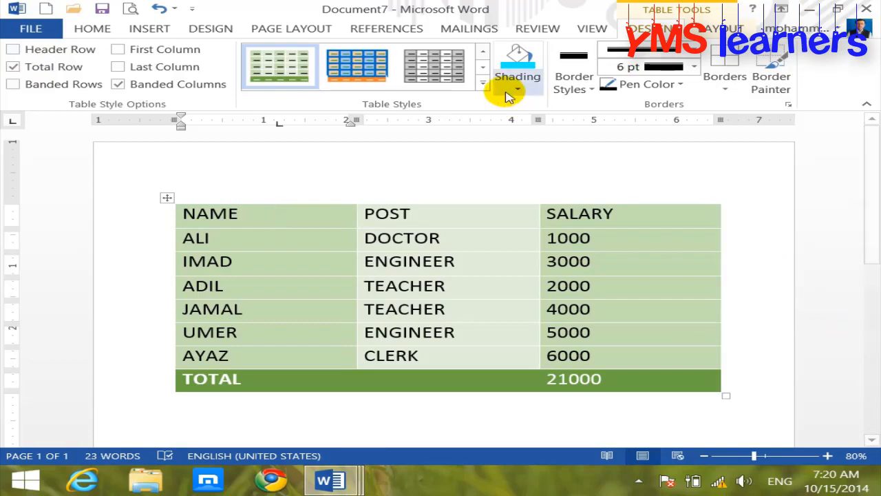
Browse the Grid Tables styles, turn off Total Row, turn on First Column, and switch Banded Columns off and on.
left_click(482, 82)
left_click_drag(787, 163, 777, 201)
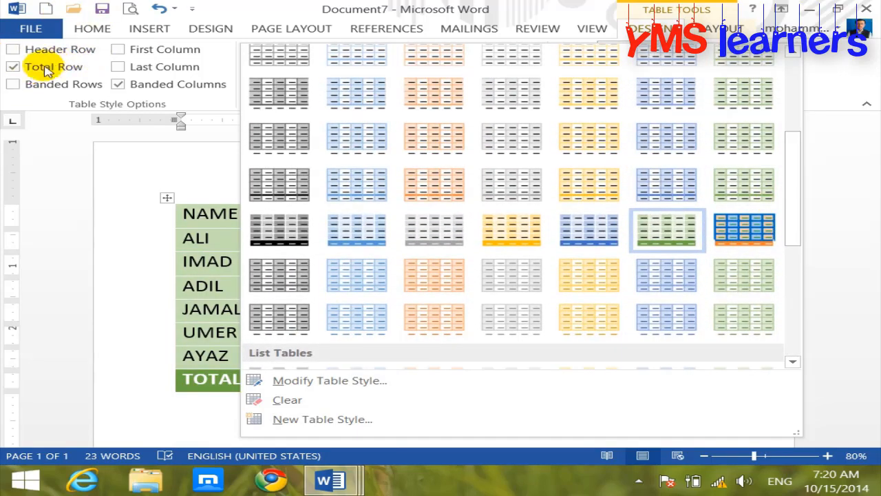
left_click(15, 70)
left_click(15, 69)
left_click(117, 48)
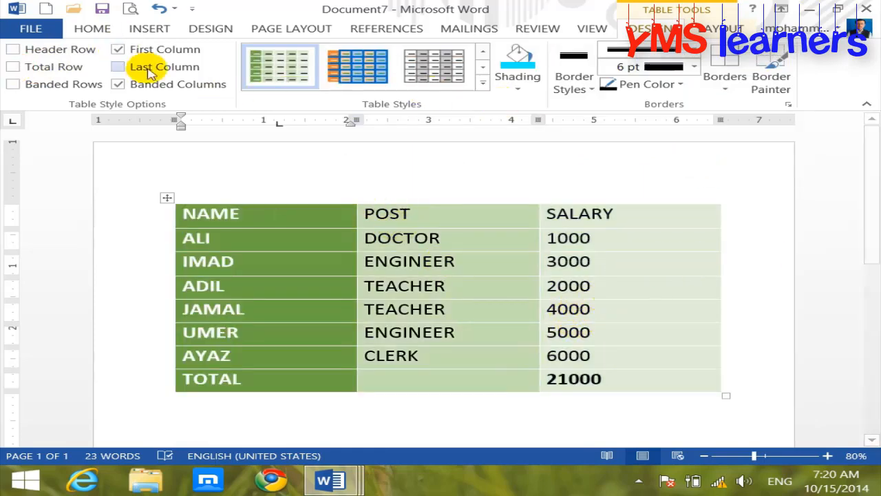
left_click(120, 84)
left_click(120, 84)
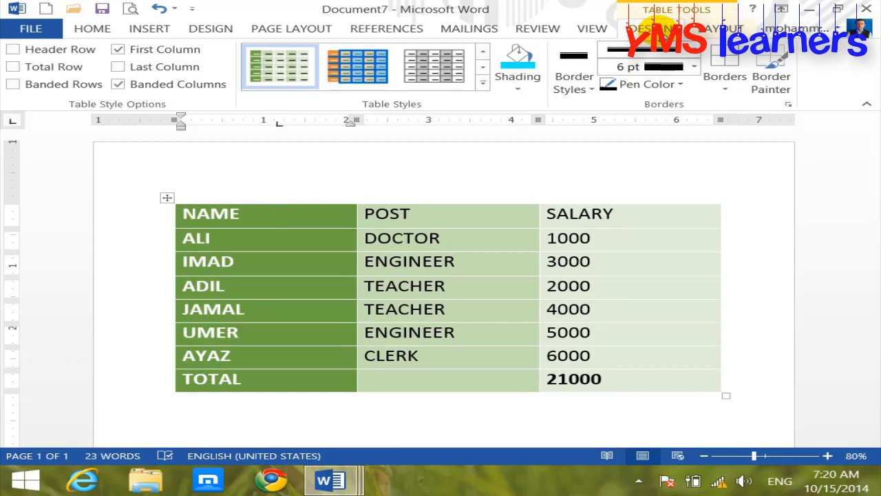
Undo the recent table style option changes back to Header Row, Total Row, Banded Rows and First Column enabled.
key("ctrl+z")
key("ctrl+z")
key("ctrl+z")
key("ctrl+z")
key("ctrl+z")
key("ctrl+z")
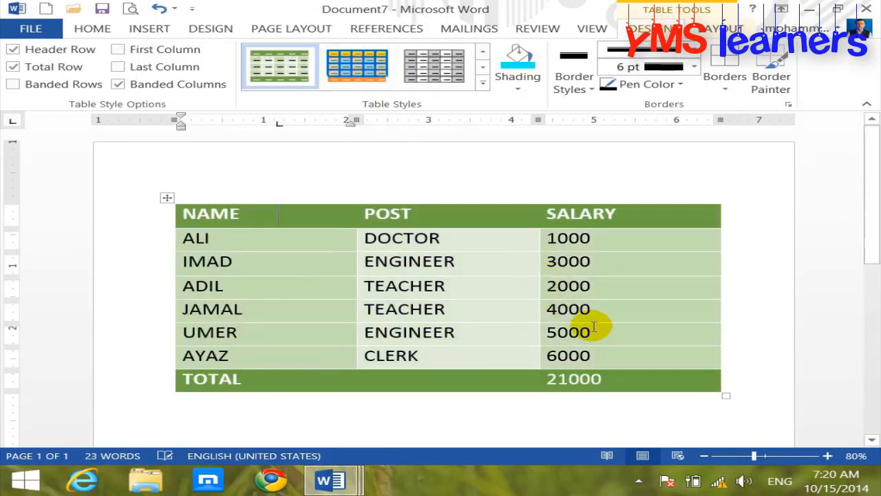
key("ctrl+z")
key("ctrl+z")
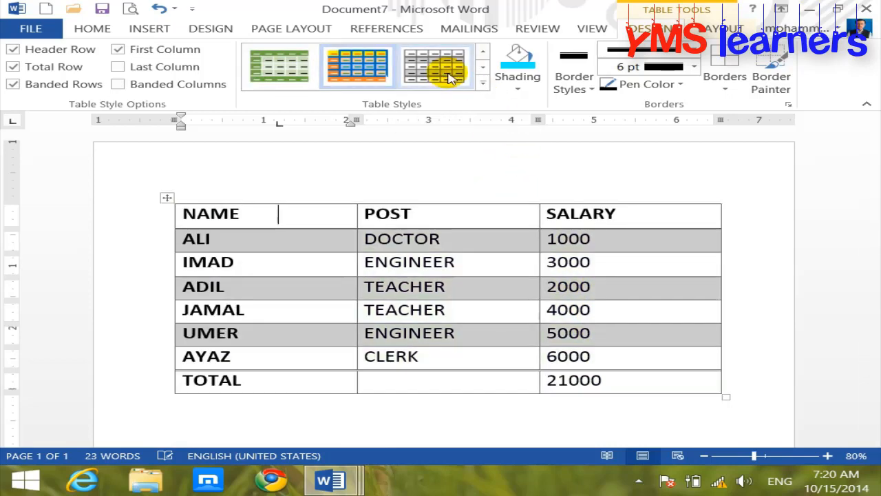
Apply the customised Grid Tables style with a yellow header row and orange first column, and browse the remaining styles without choosing another.
left_click(482, 82)
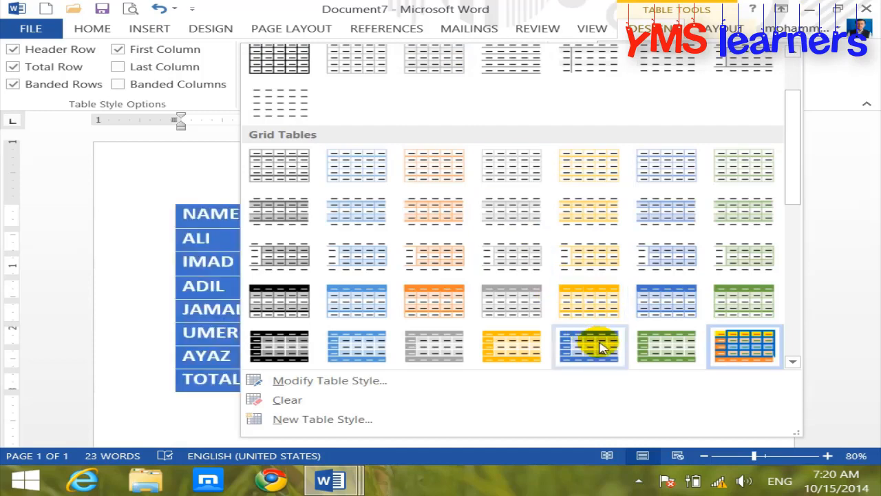
left_click(744, 344)
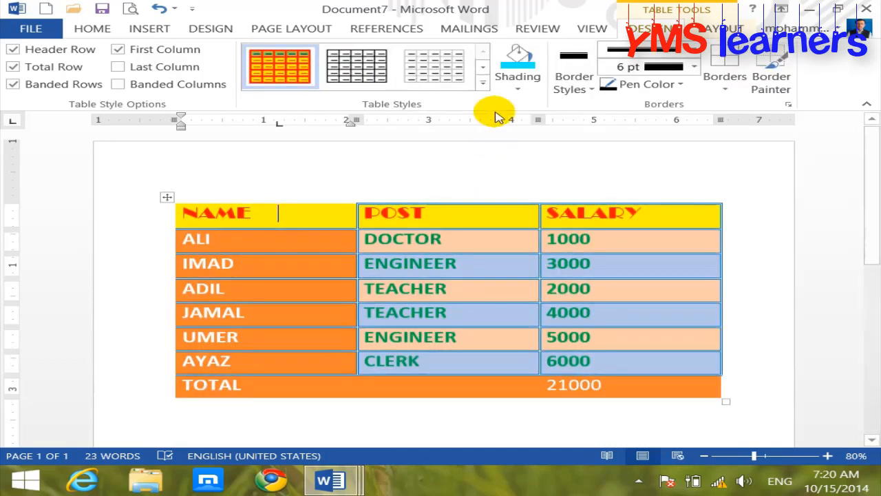
left_click(484, 84)
left_click_drag(787, 116, 796, 157)
left_click(853, 178)
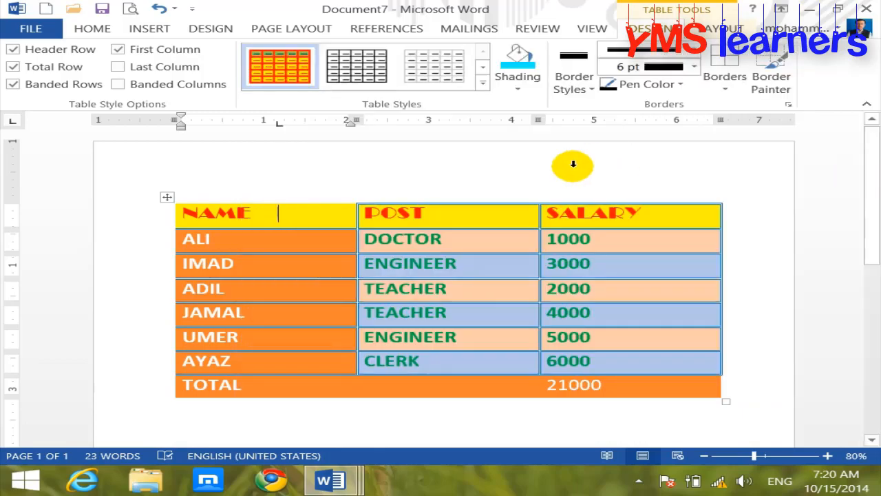